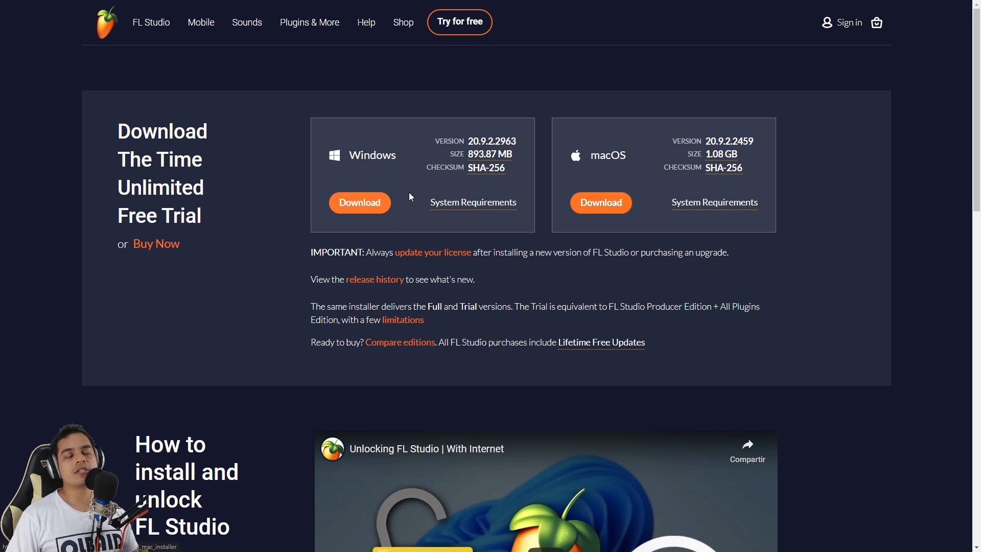
- Review the system requirements for Windows and macOS and the trial features on the FL Studio download page
mouse_move(484, 206)
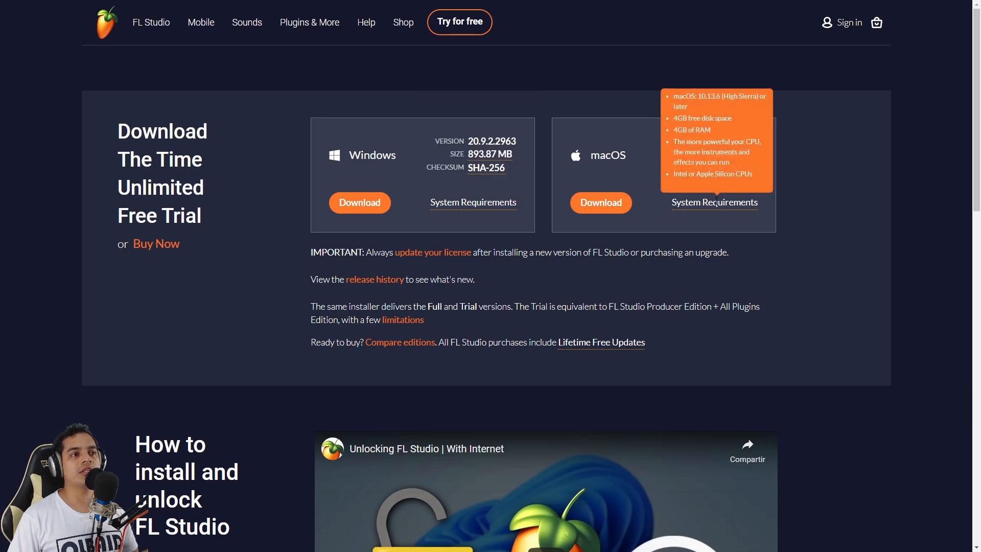
scroll(437, 204, down, 2)
scroll(437, 205, down, 15)
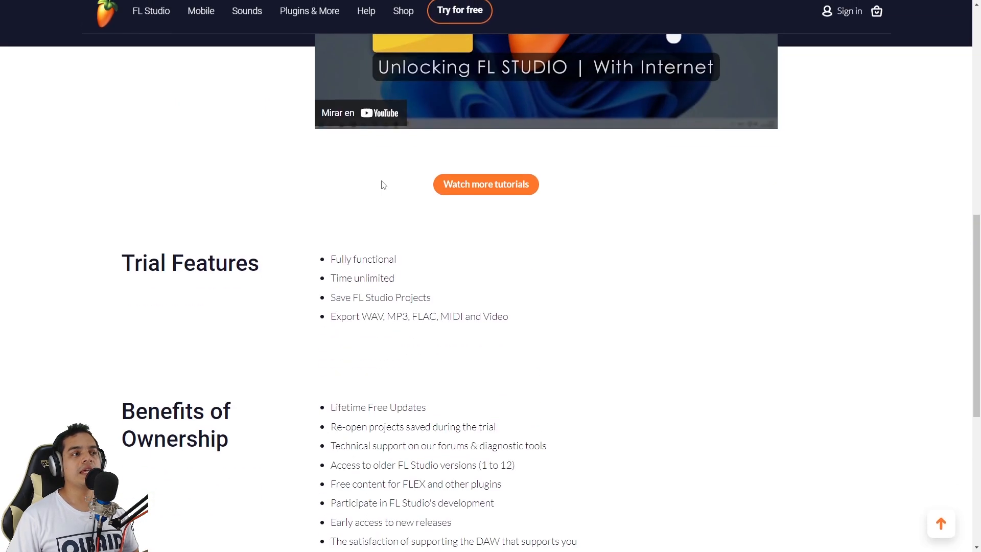
scroll(339, 195, up, 15)
scroll(338, 221, up, 2)
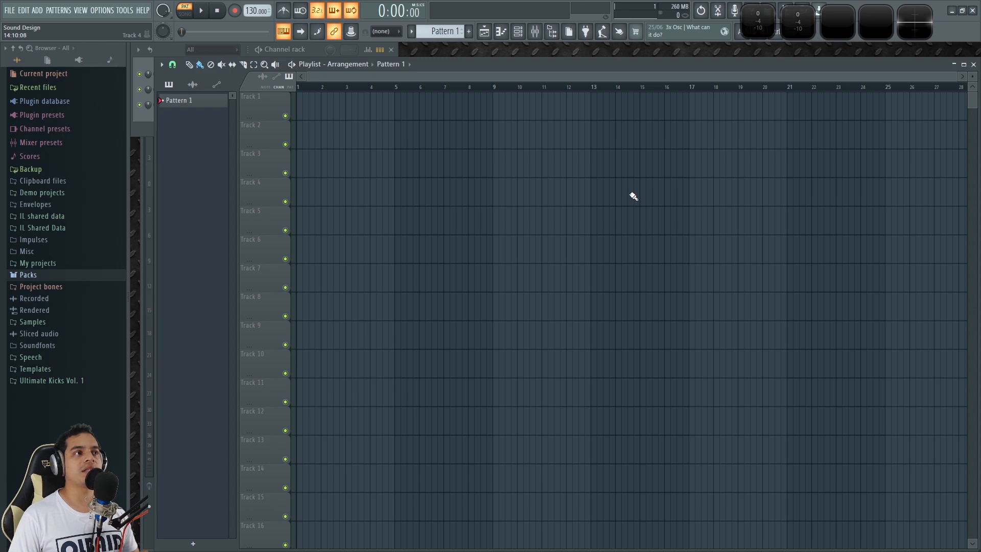
- Switch to FL Studio and create a new project from the Minimal category's Empty template
click(10, 10)
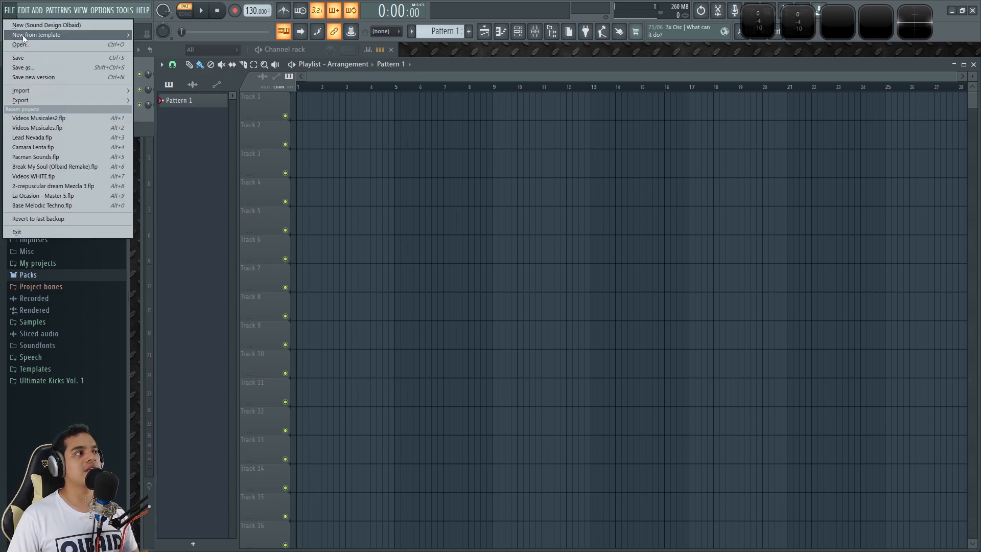
mouse_move(62, 35)
mouse_move(170, 41)
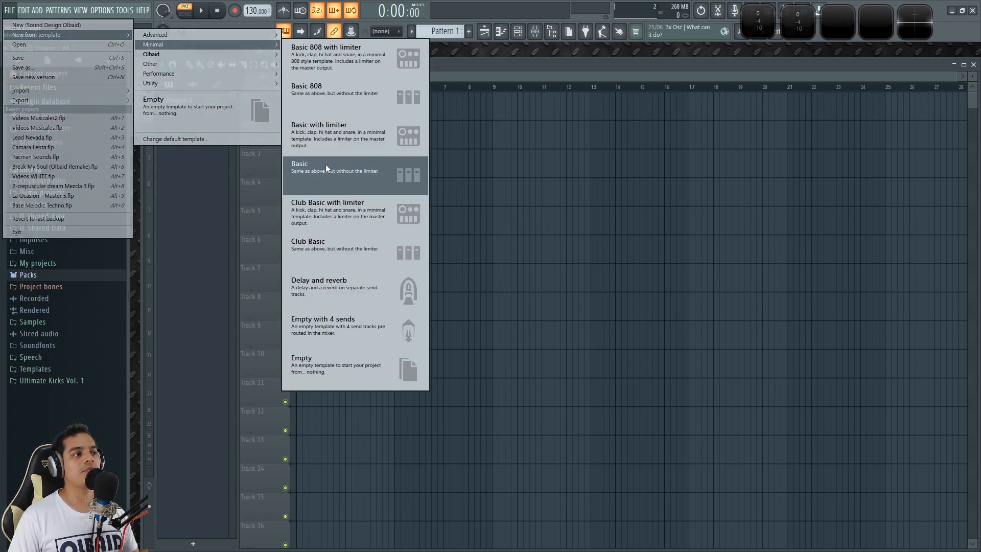
click(348, 376)
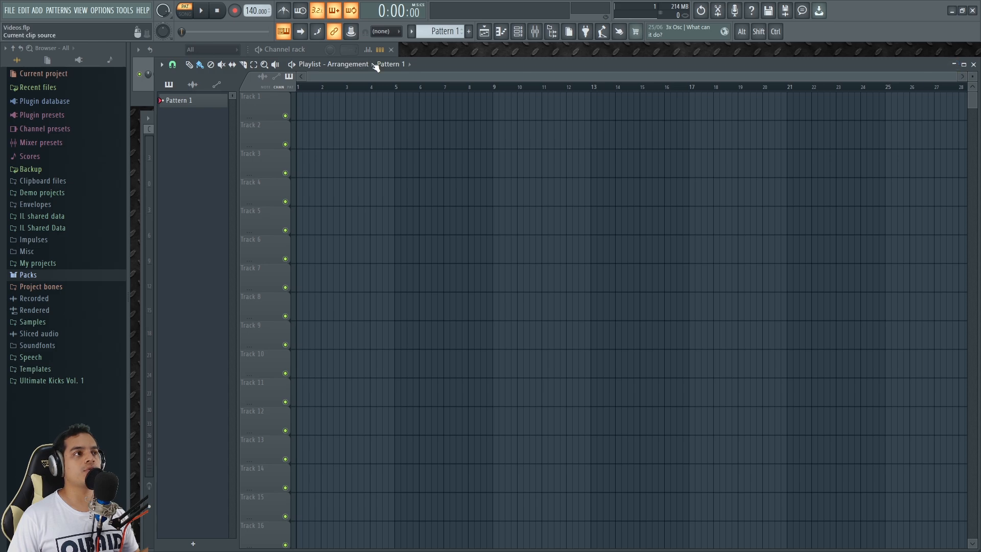
- Close the channel rack and shift the playlist window slightly down, keeping the playlist open
click(391, 49)
mouse_move(462, 63)
mouse_down()
mouse_move(464, 77)
mouse_move(465, 67)
mouse_up()
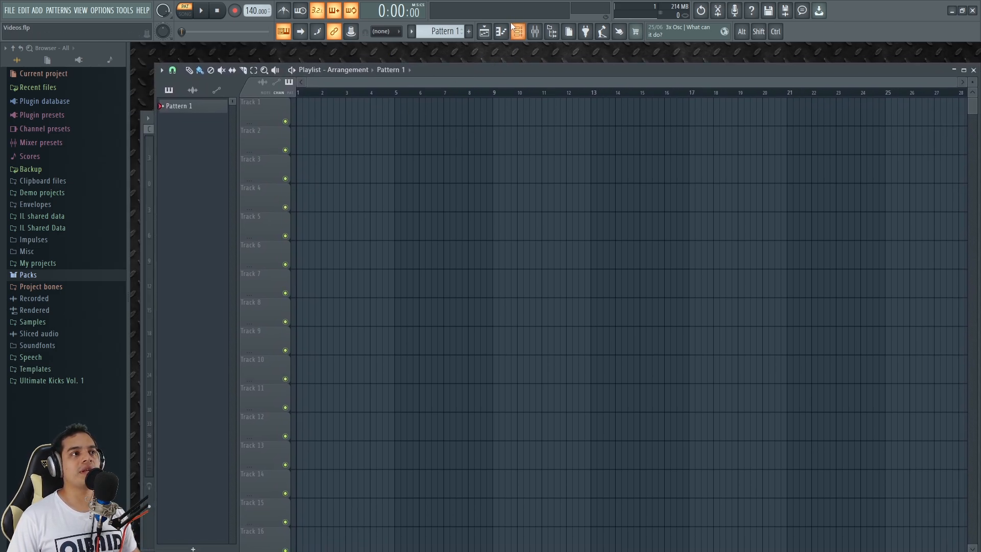
click(485, 32)
click(484, 32)
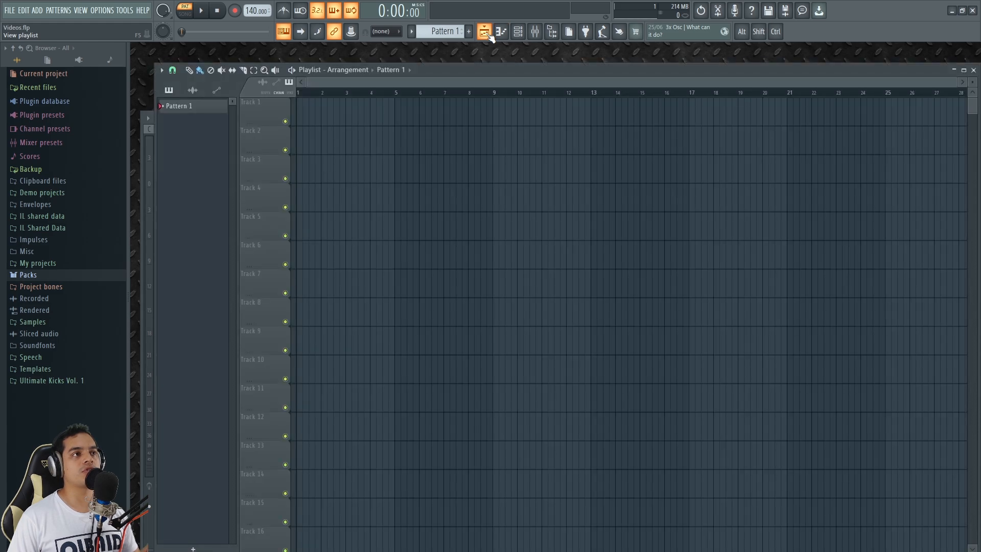
click(485, 32)
click(484, 33)
- Show and hide the piano roll, mixer and playlist windows in turn, leaving only the playlist open
click(501, 31)
click(534, 31)
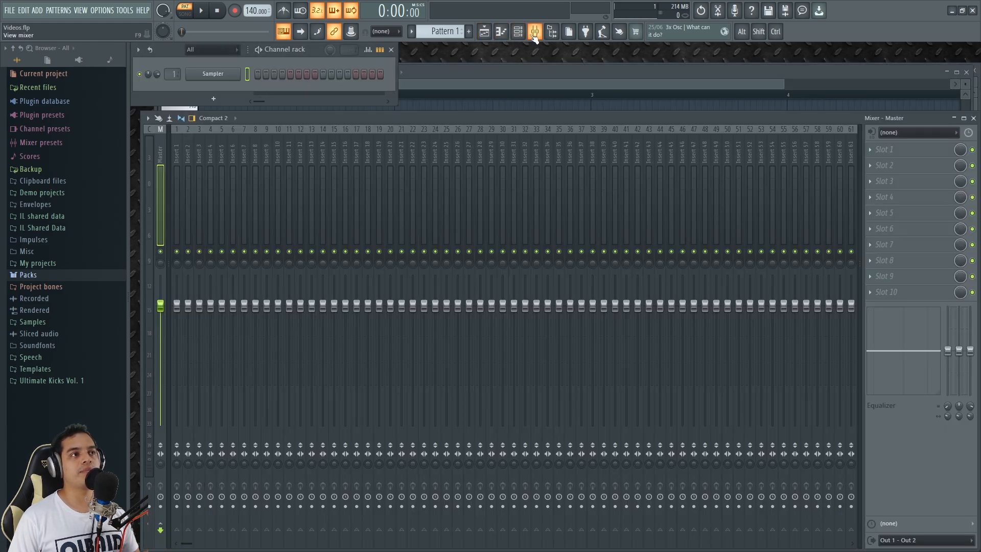
click(534, 31)
click(501, 32)
click(485, 32)
click(484, 33)
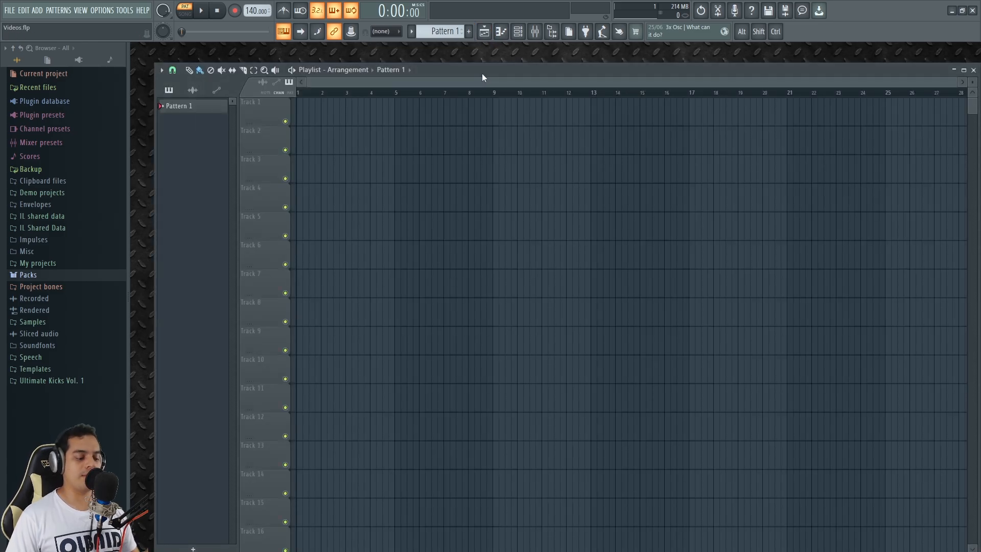
key(F5)
key(F5)
key(F5)
key(F5)
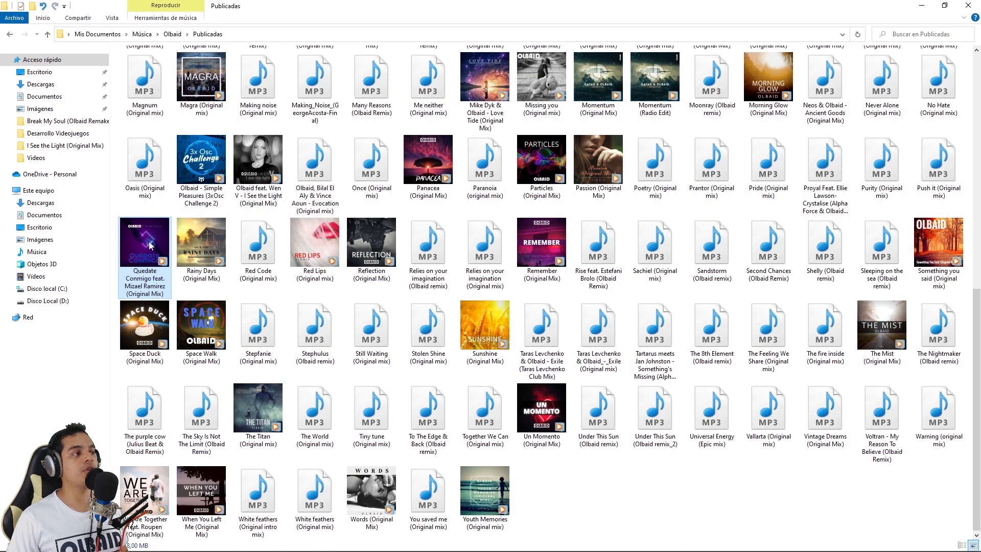
- Import the Quedate Conmigo MP3 from the Publicadas folder into playlist Track 1 and align its start with bar 1
drag(150, 245, 313, 214)
key(alt+Tab)
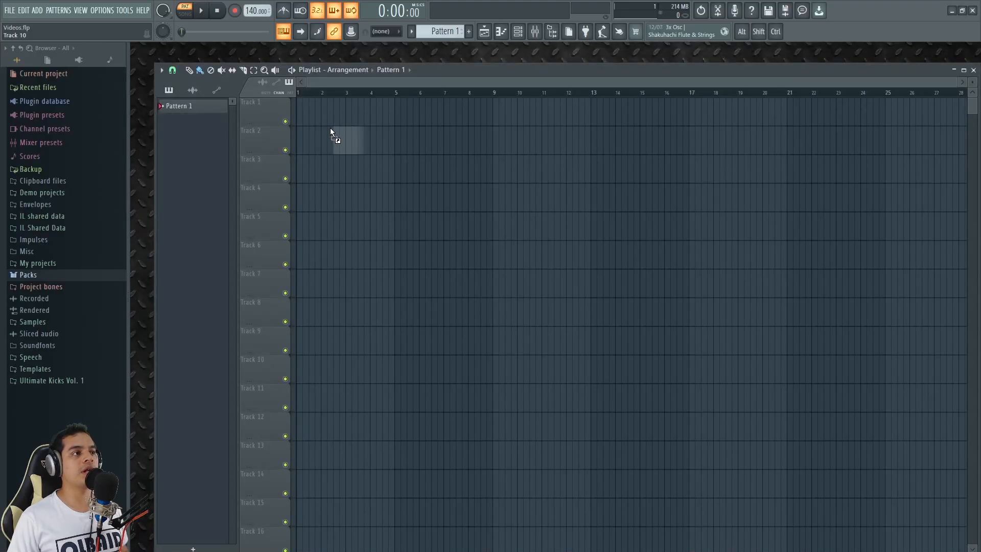
drag(324, 116, 324, 116)
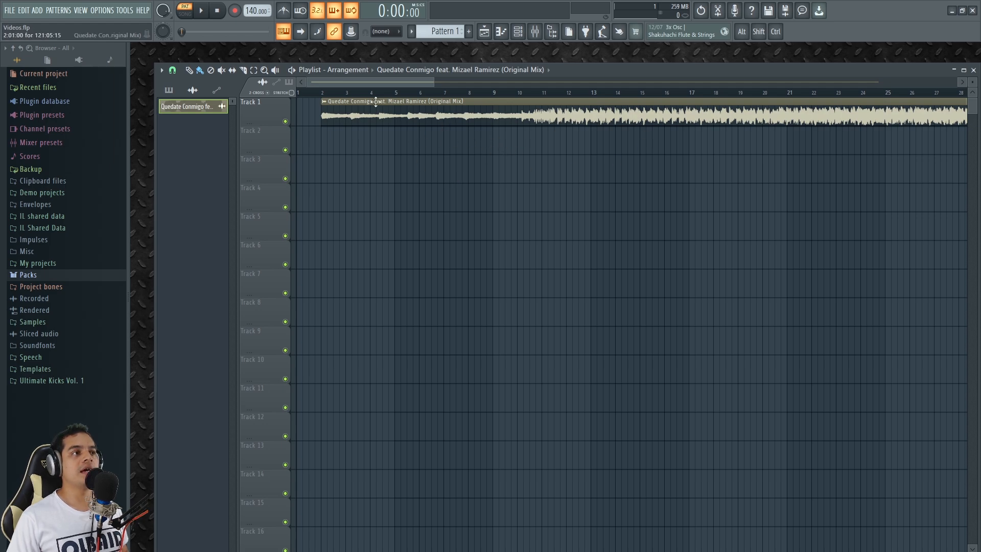
drag(457, 105, 436, 118)
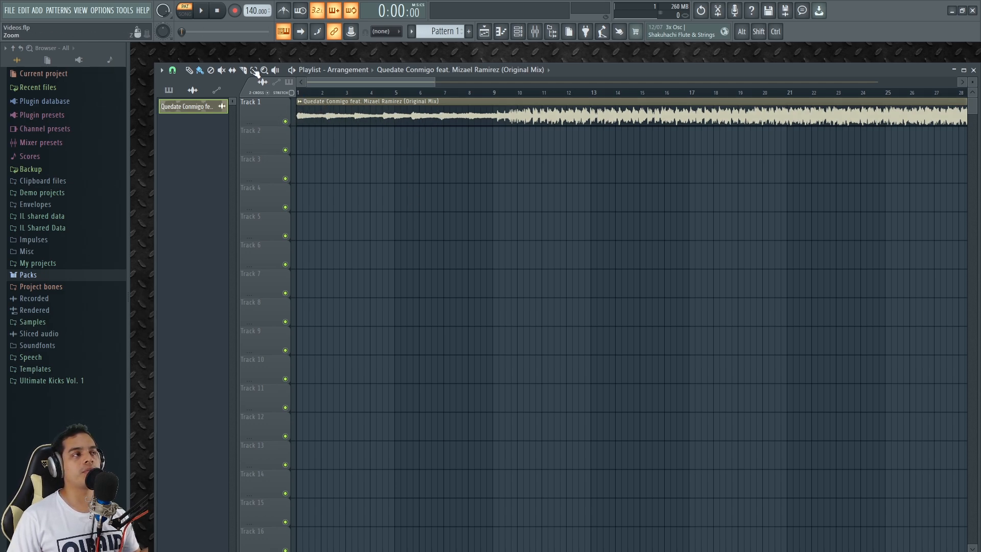
- Switch playback to song mode, audition the song at several points along the timeline, and stop at the start
click(185, 15)
click(202, 11)
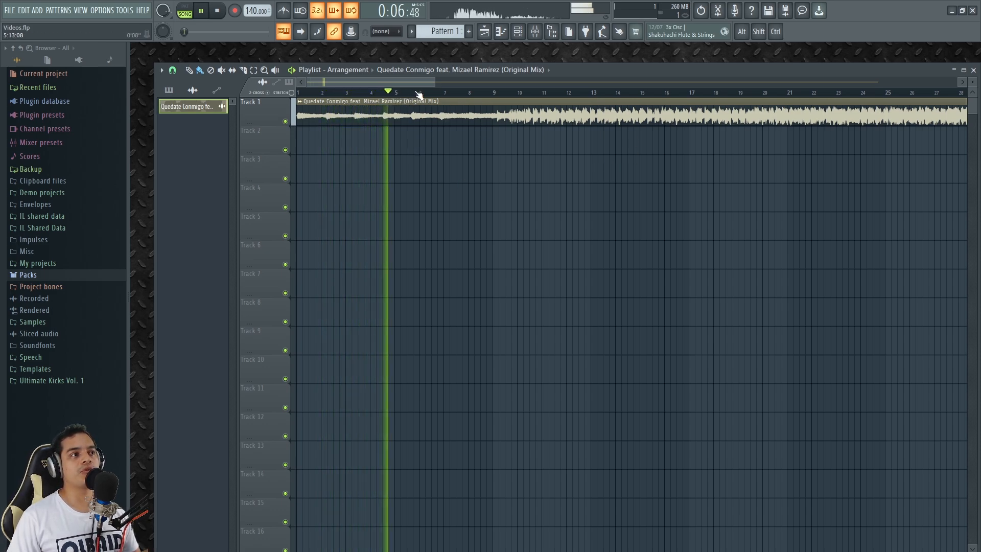
click(593, 92)
click(710, 92)
click(828, 92)
click(910, 93)
click(225, 16)
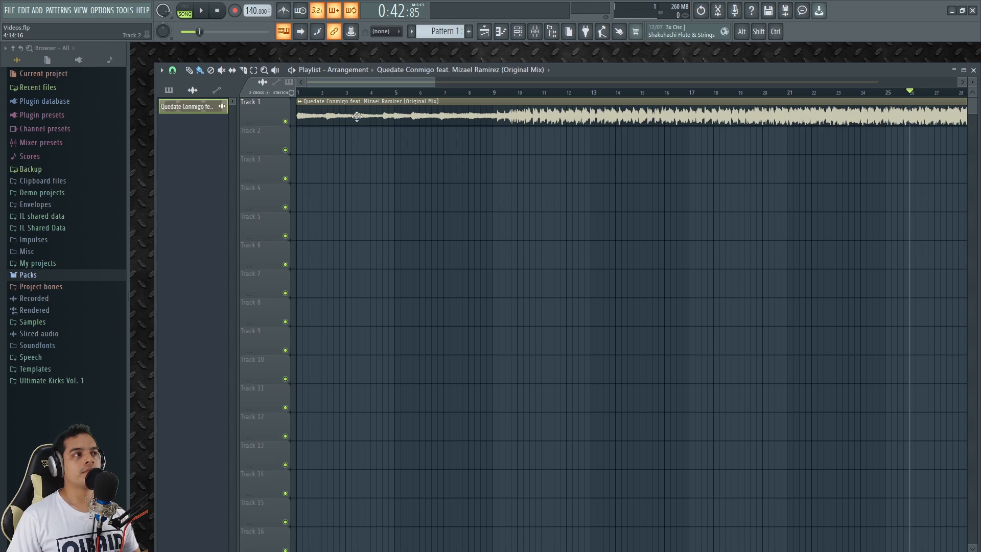
click(218, 11)
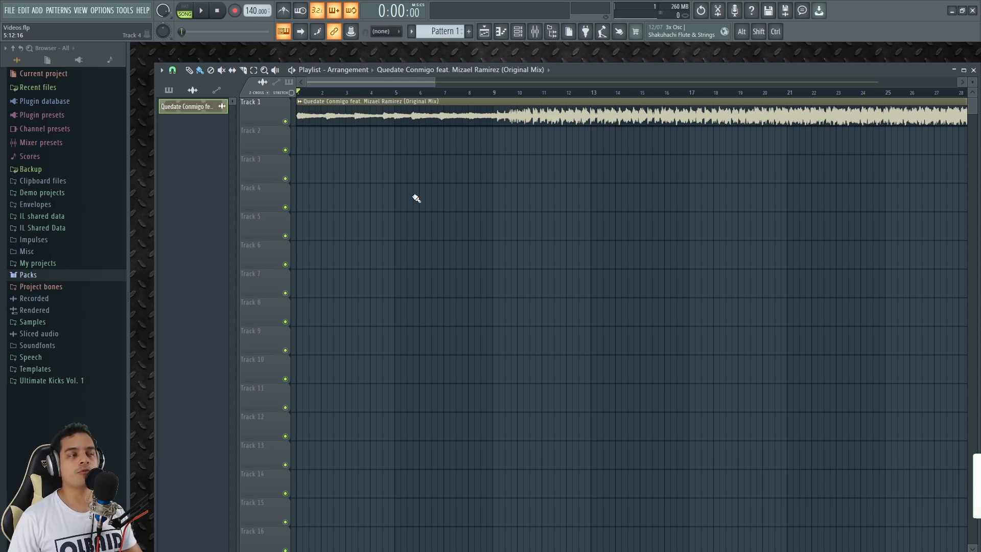
- Open the mixer and load ZGameEditor Visualizer into effect slot 1 of the Master track
key(F9)
key(F9)
click(535, 31)
click(535, 32)
click(536, 32)
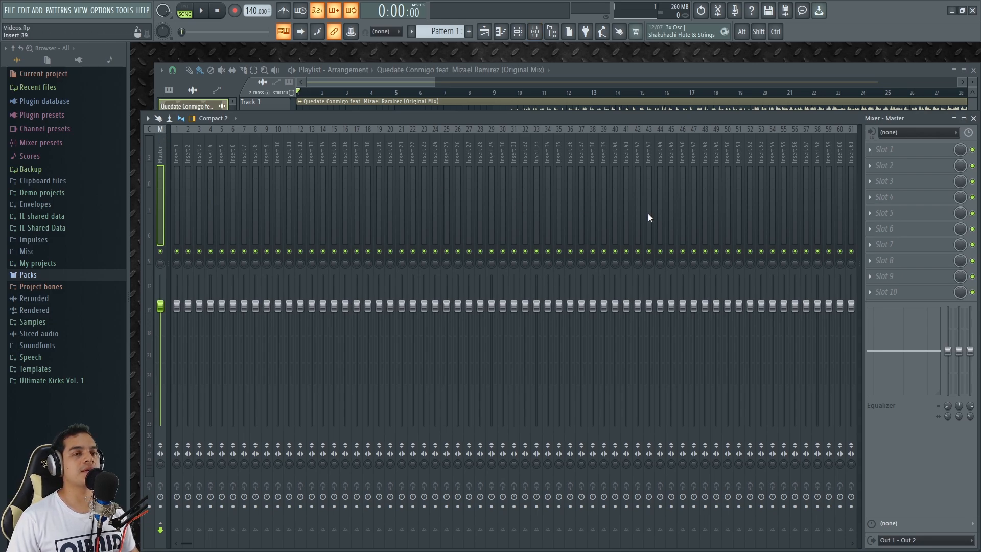
click(871, 150)
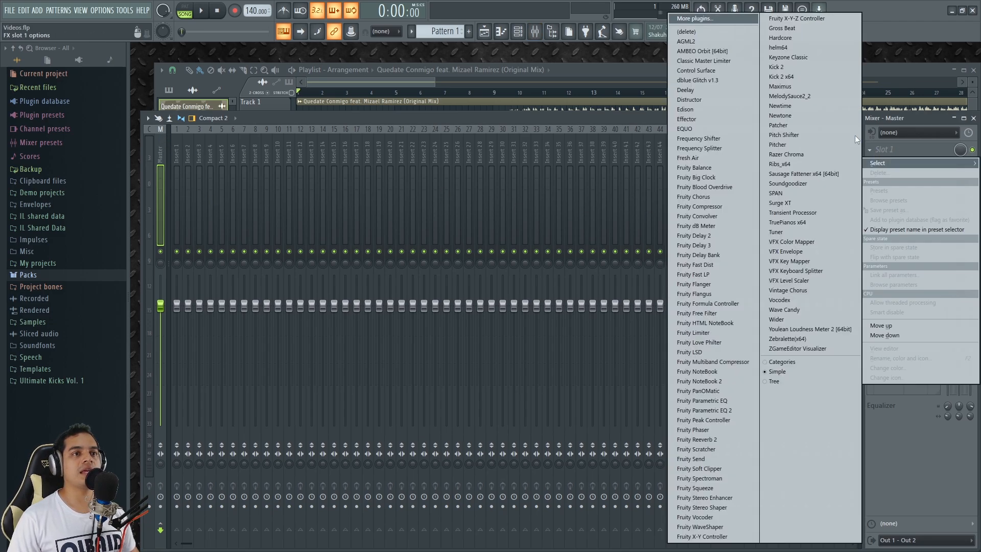
click(804, 348)
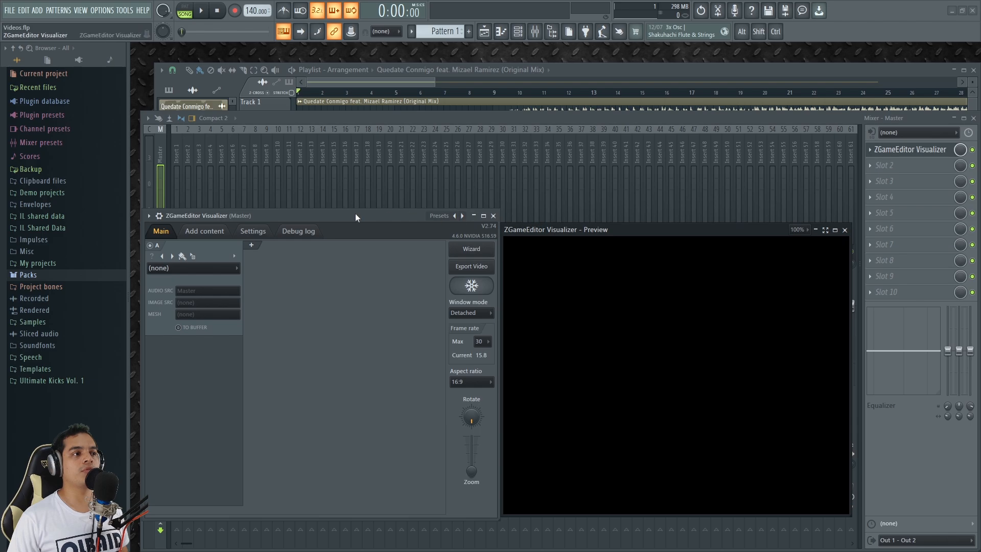
- Close the mixer and separate the visualizer's editor and preview windows side by side over the playlist
drag(354, 213, 338, 219)
click(973, 118)
click(973, 118)
drag(623, 229, 656, 226)
mouse_move(329, 223)
mouse_down()
mouse_move(312, 220)
mouse_move(352, 221)
mouse_move(341, 224)
mouse_up()
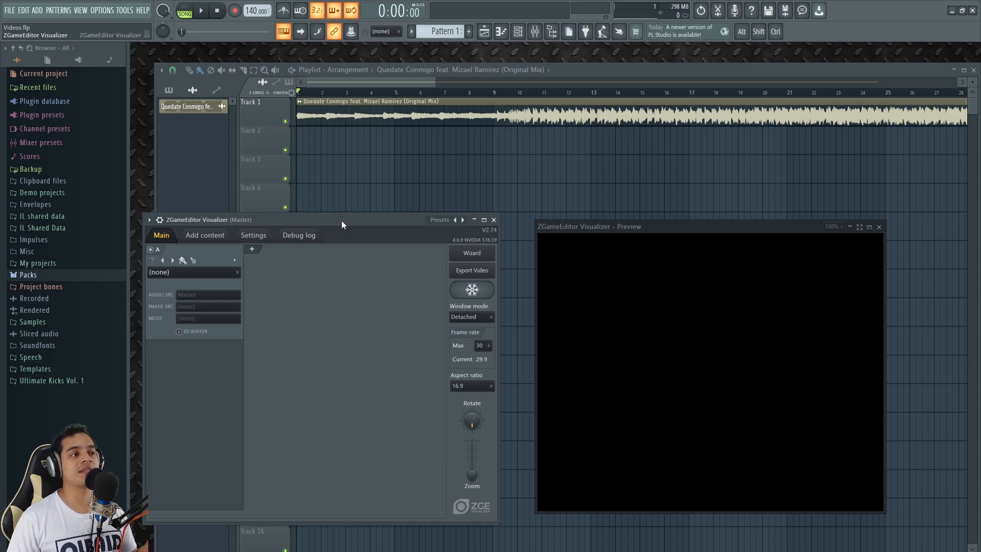
drag(671, 229, 700, 216)
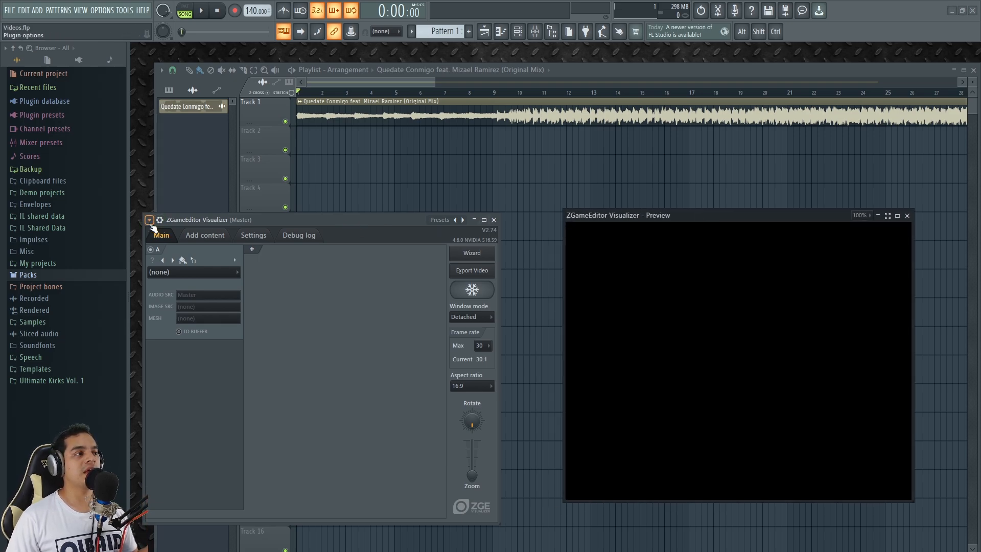
- Detach the visualizer's editor window and reposition it and the preview window with clear space between them
click(149, 220)
click(167, 433)
drag(261, 223, 153, 203)
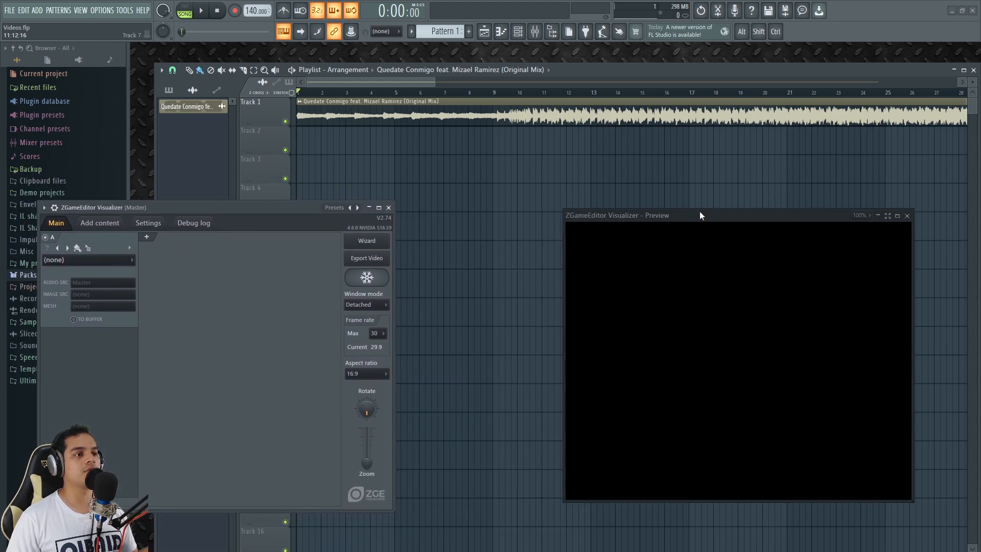
mouse_move(700, 217)
mouse_down()
mouse_move(746, 220)
mouse_move(673, 231)
mouse_move(712, 209)
mouse_up()
drag(246, 203, 251, 203)
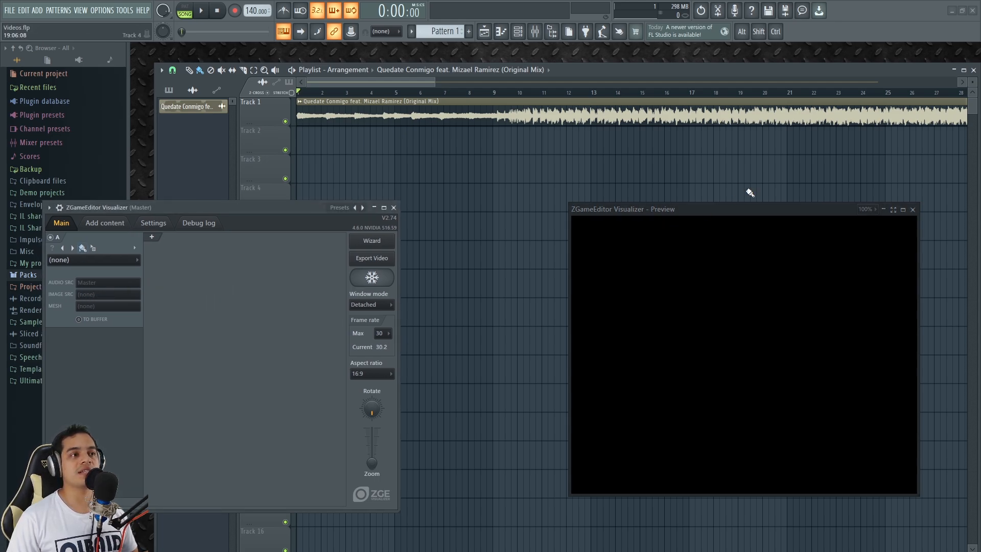
mouse_move(709, 212)
mouse_down()
mouse_move(635, 183)
mouse_move(692, 204)
mouse_up()
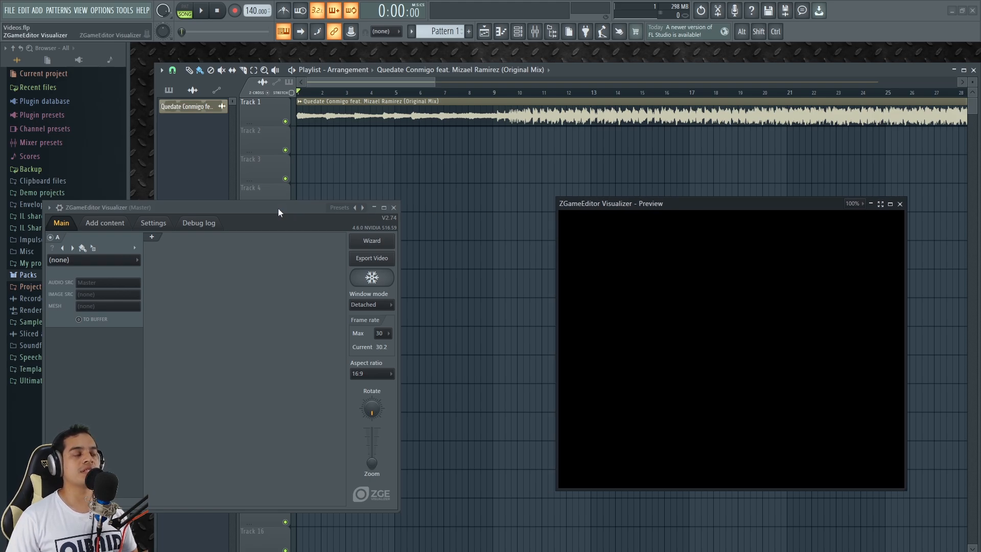
drag(278, 207, 292, 205)
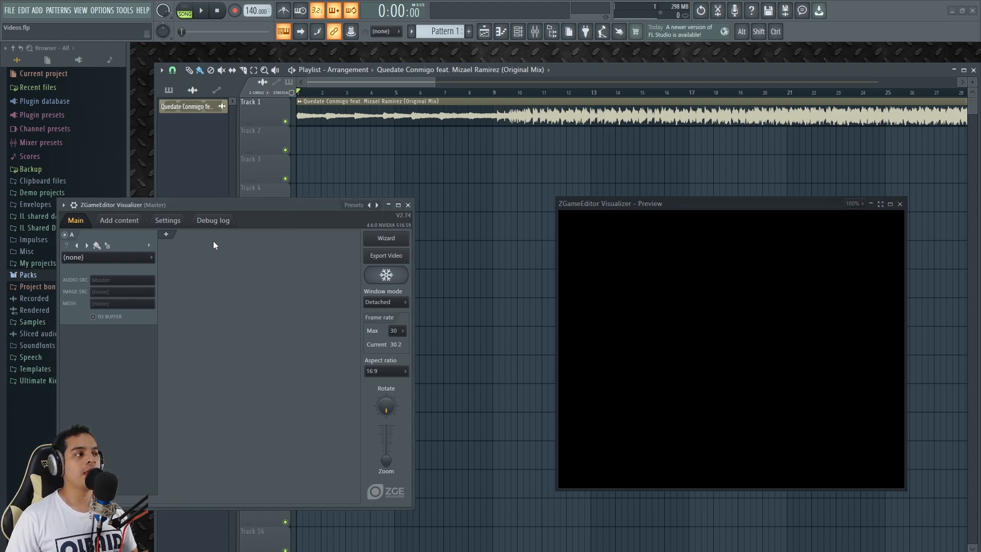
- Open the visualizer's Add content page
click(110, 222)
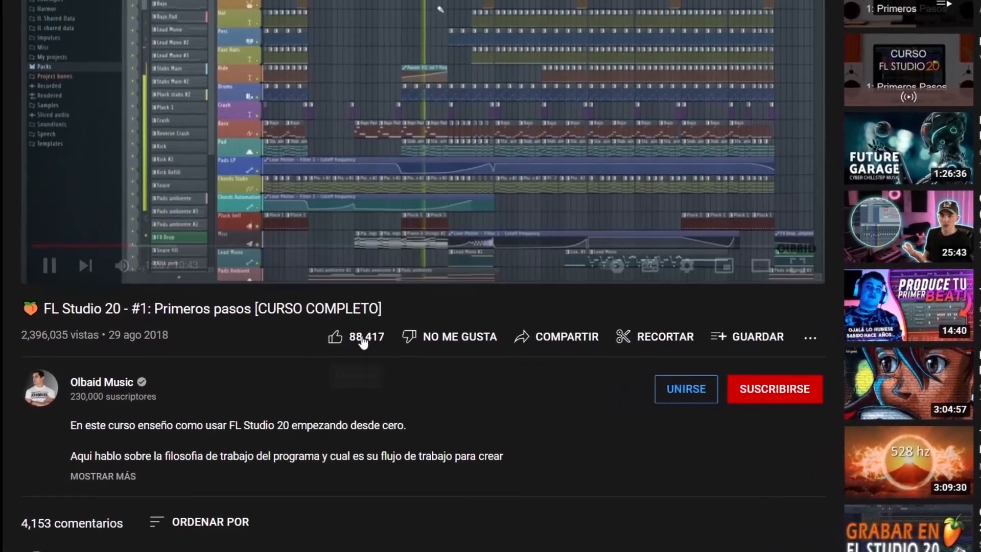
- On YouTube, like the FL Studio 20 course video and subscribe to its channel with all notifications enabled
click(302, 357)
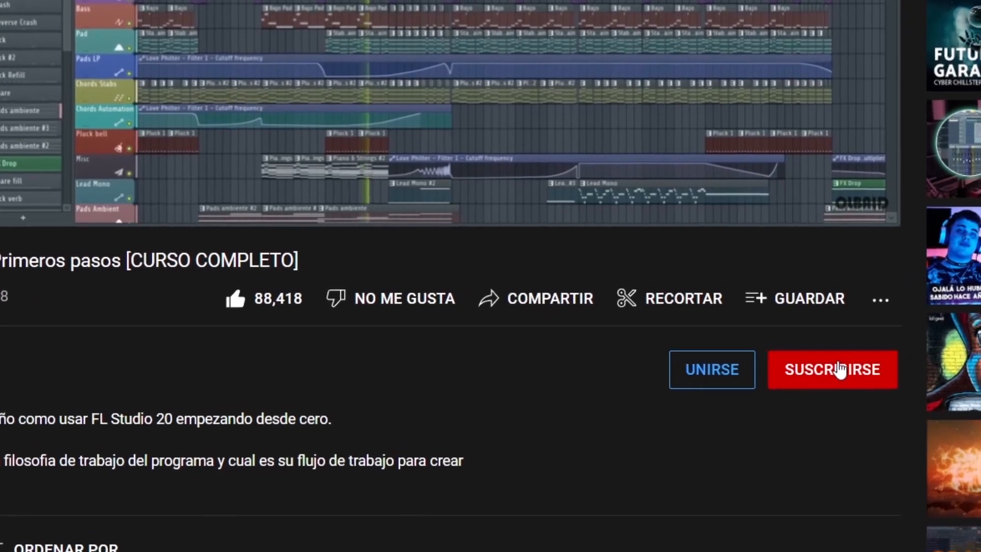
click(876, 371)
click(839, 369)
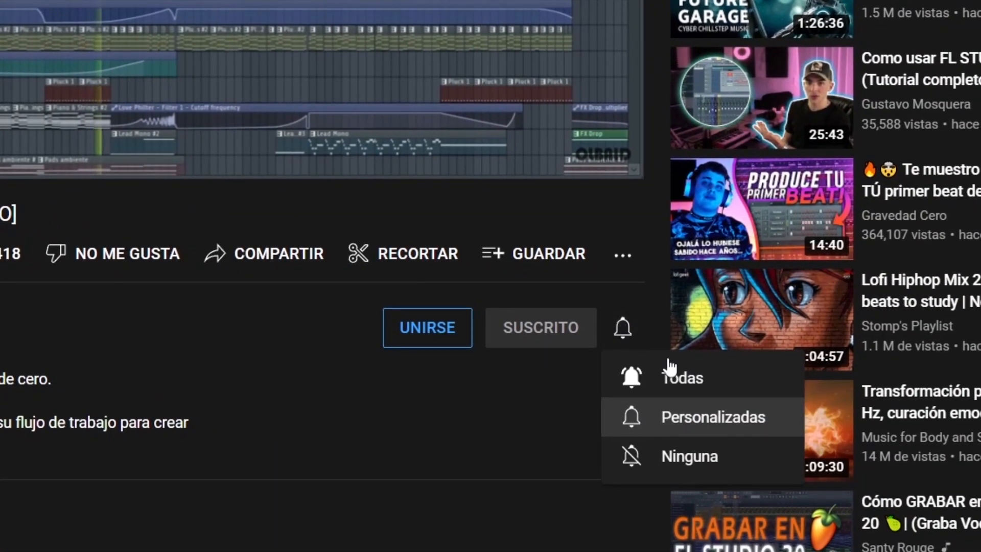
click(674, 379)
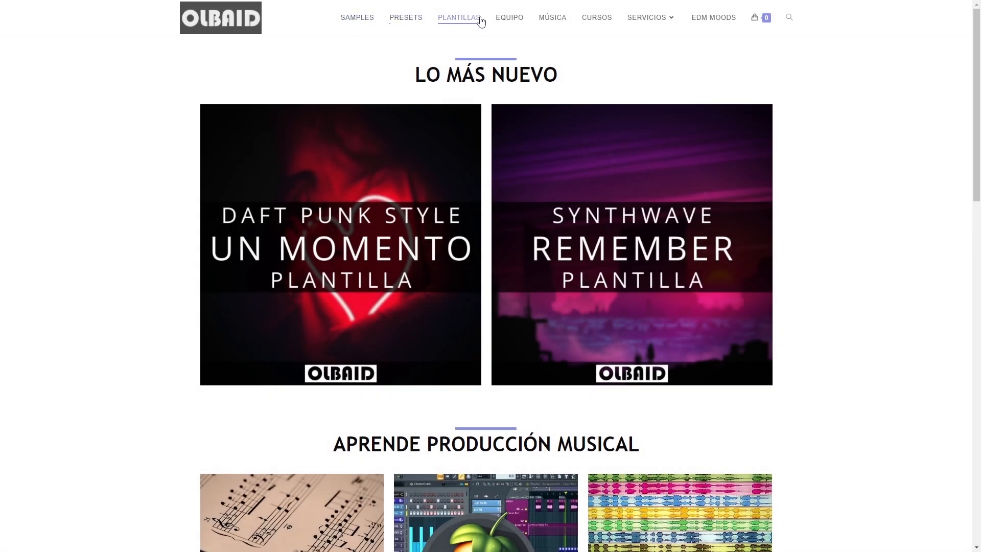
- Look through the Olbaid website's navigation and home page sections for templates, courses and studio equipment
mouse_move(638, 21)
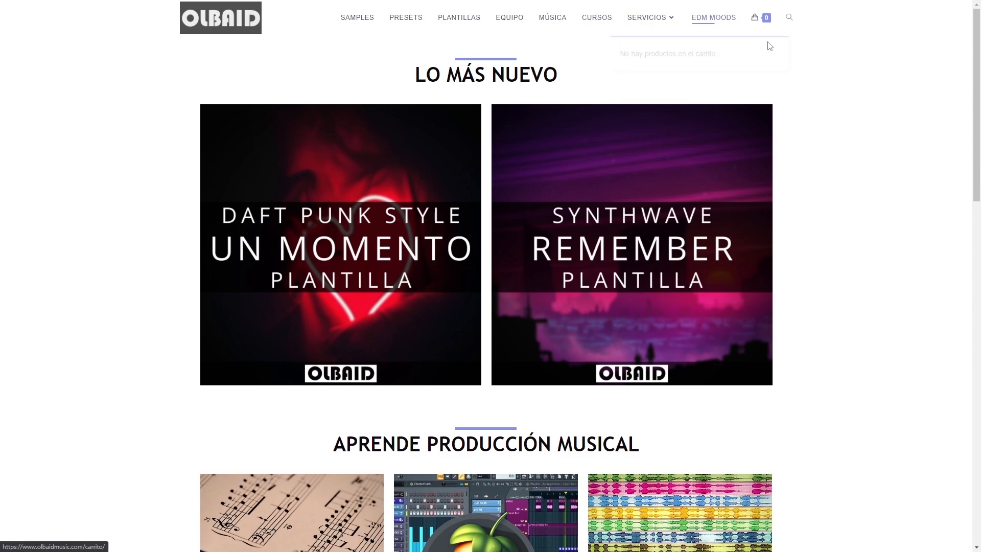
scroll(855, 297, down, 10)
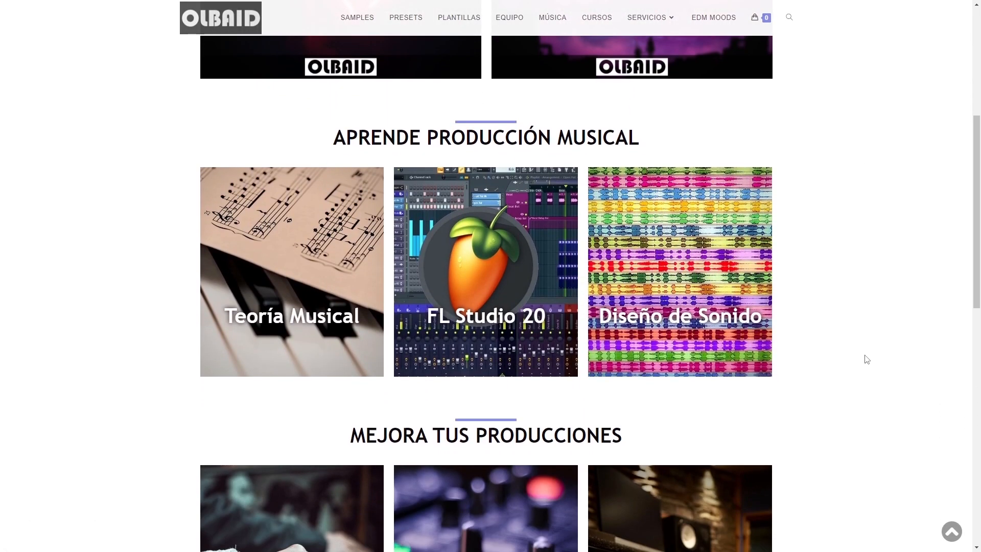
scroll(863, 402, down, 4)
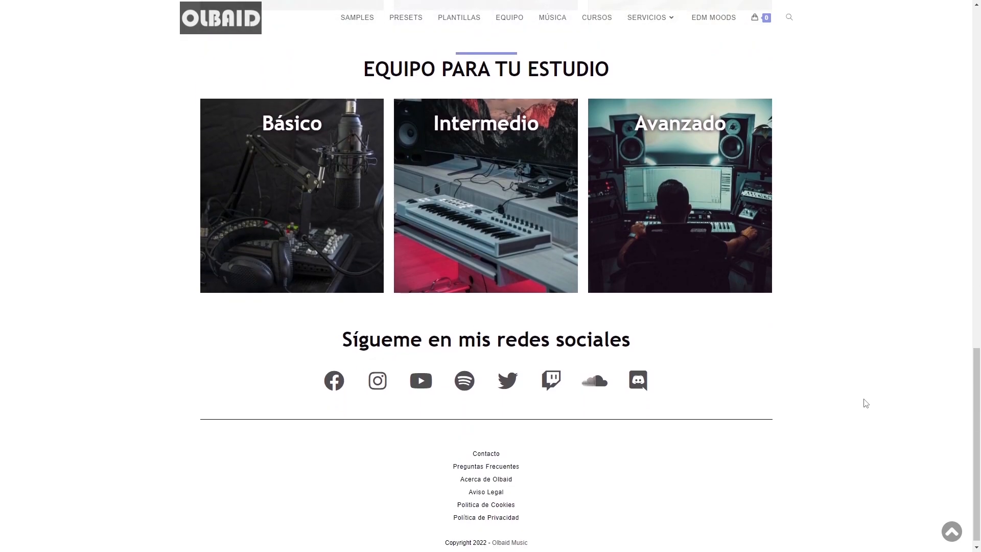
scroll(866, 403, up, 4)
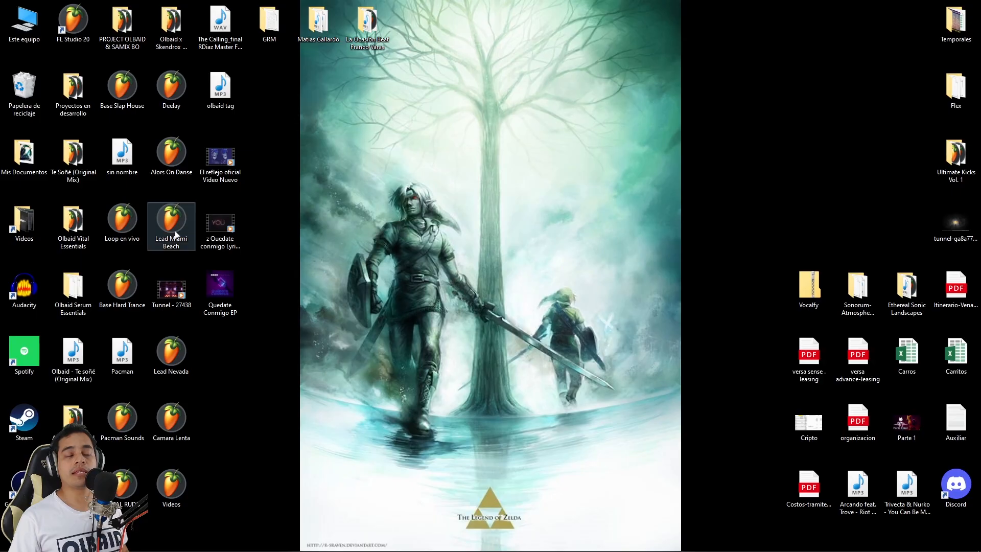
- Add the Quedate Conmigo EP cover image and the Tunnel - 27438 video from the desktop to the visualizer's image content list
click(229, 280)
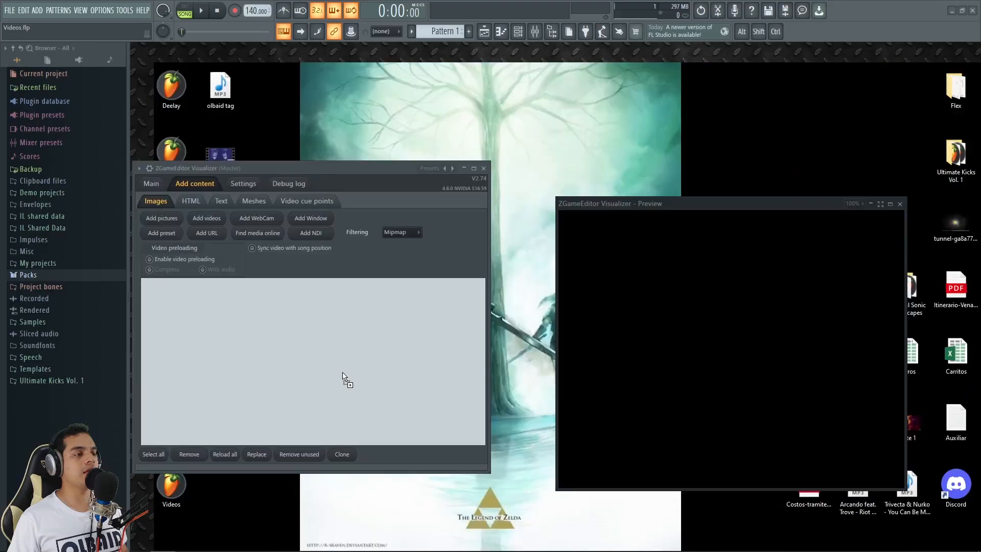
drag(344, 377, 210, 303)
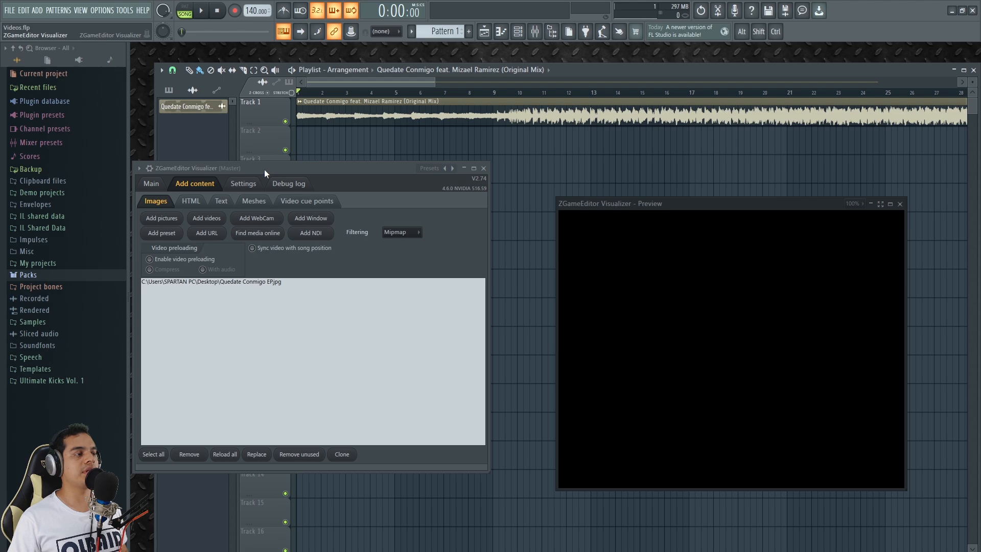
drag(265, 170, 276, 166)
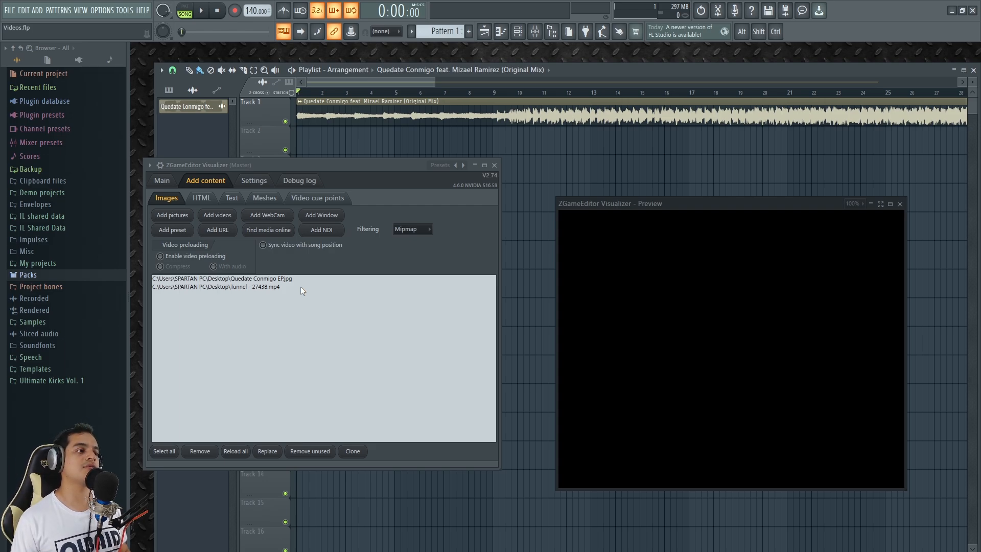
- Enable syncing video with the song position and select the Tunnel - 27438.mp4 entry in the content list
click(267, 245)
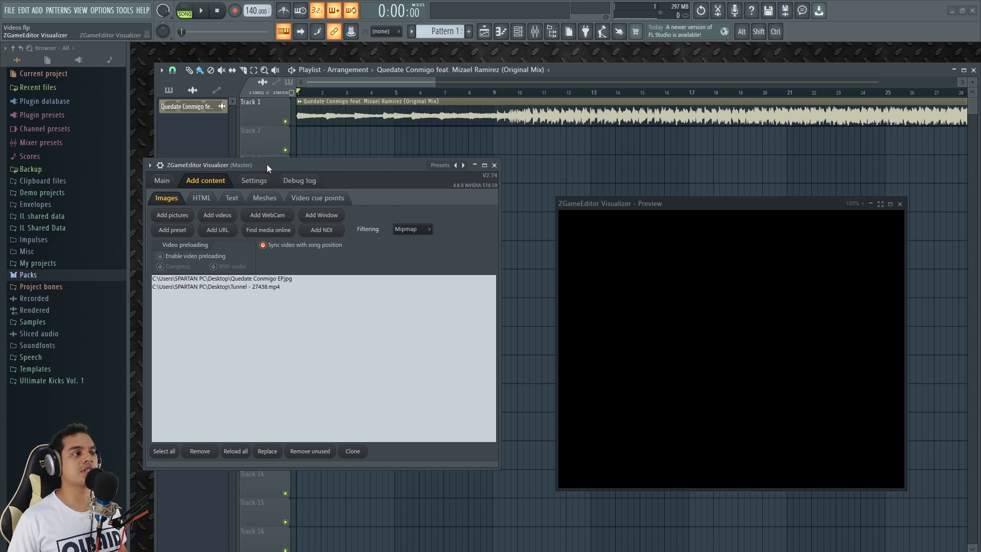
drag(267, 164, 285, 164)
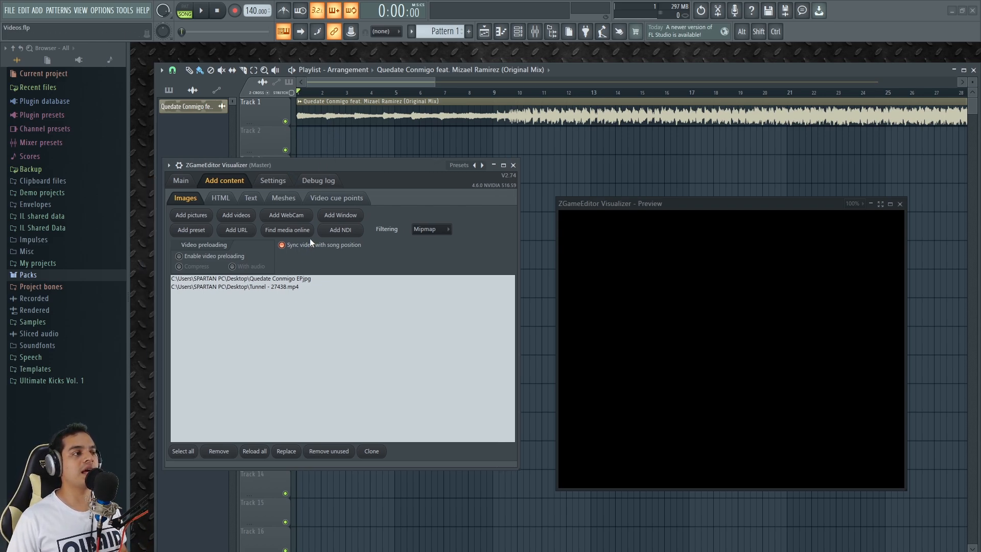
click(248, 278)
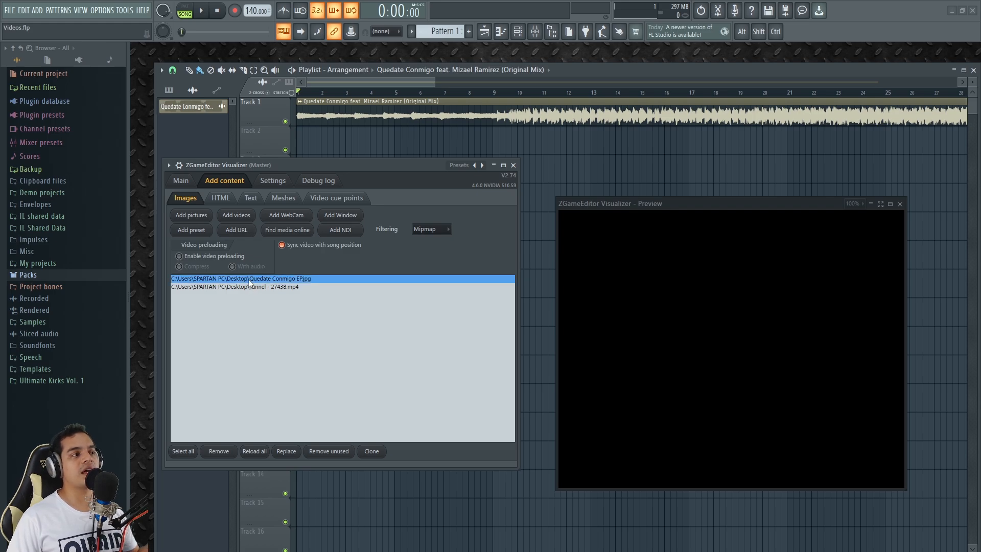
click(242, 287)
click(249, 279)
click(253, 290)
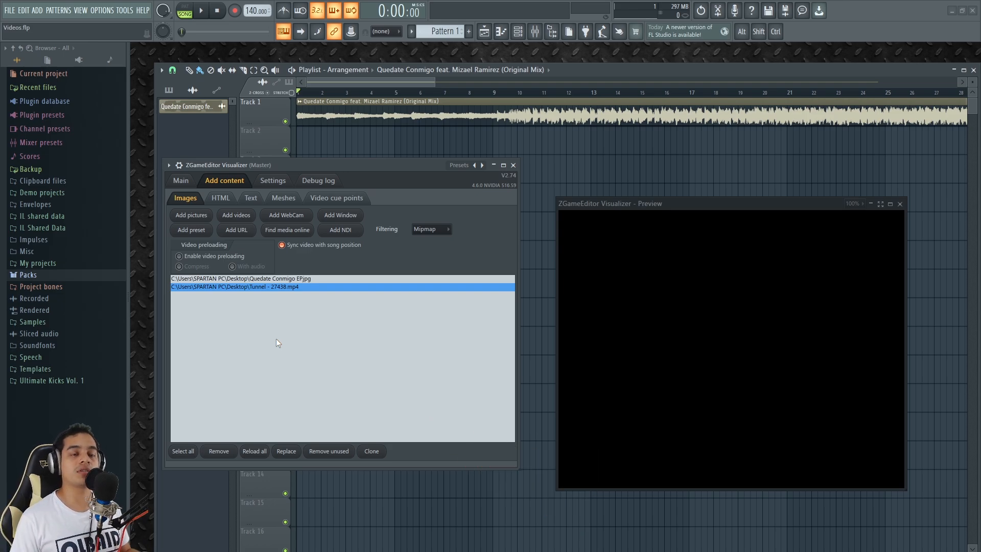
- Return to the visualizer's Main page and play the song briefly to check the preview
click(185, 182)
drag(283, 166, 274, 159)
click(215, 177)
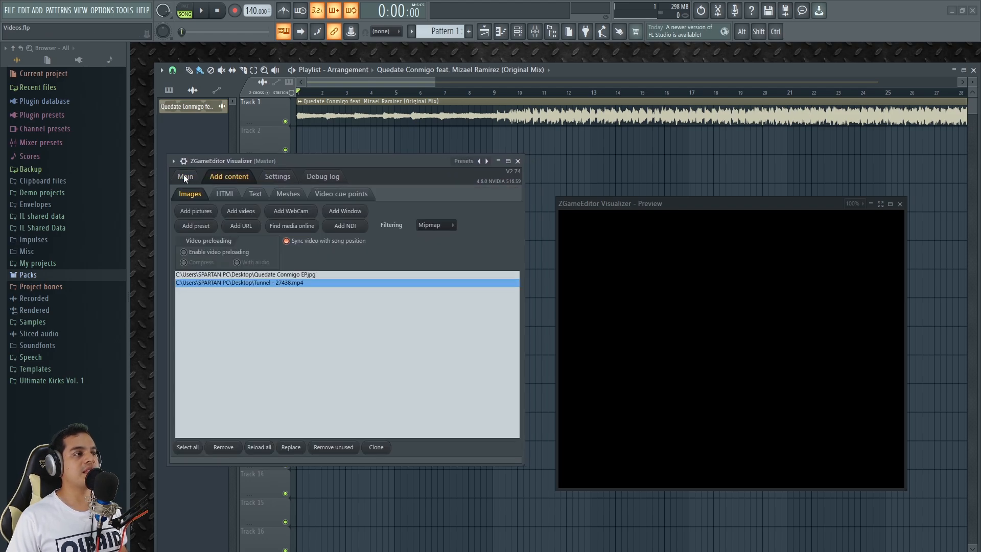
click(185, 177)
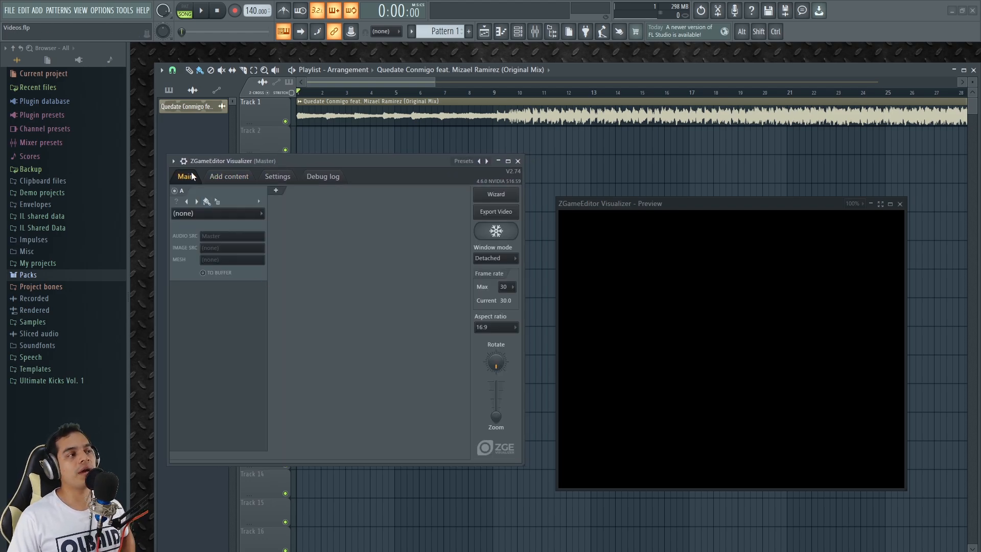
drag(204, 166, 231, 192)
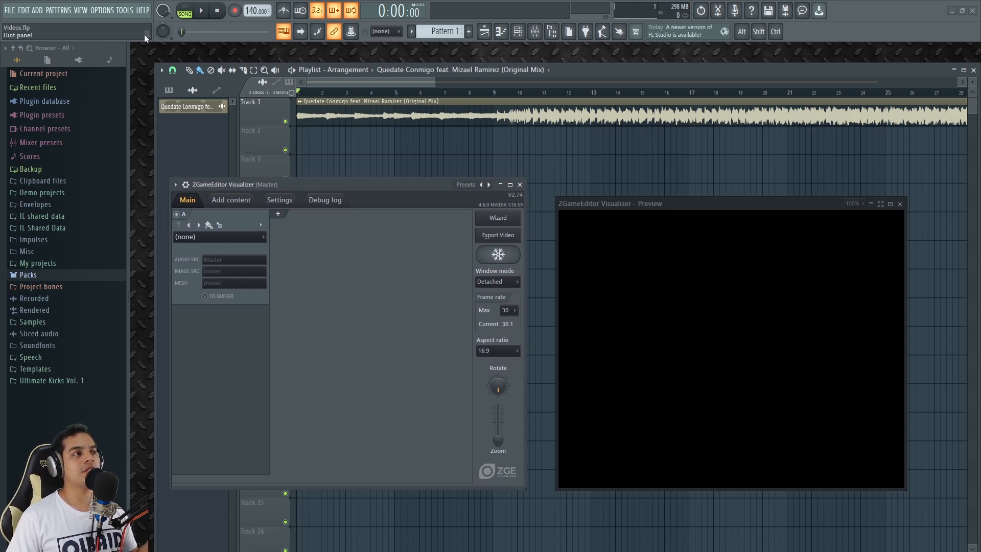
click(201, 12)
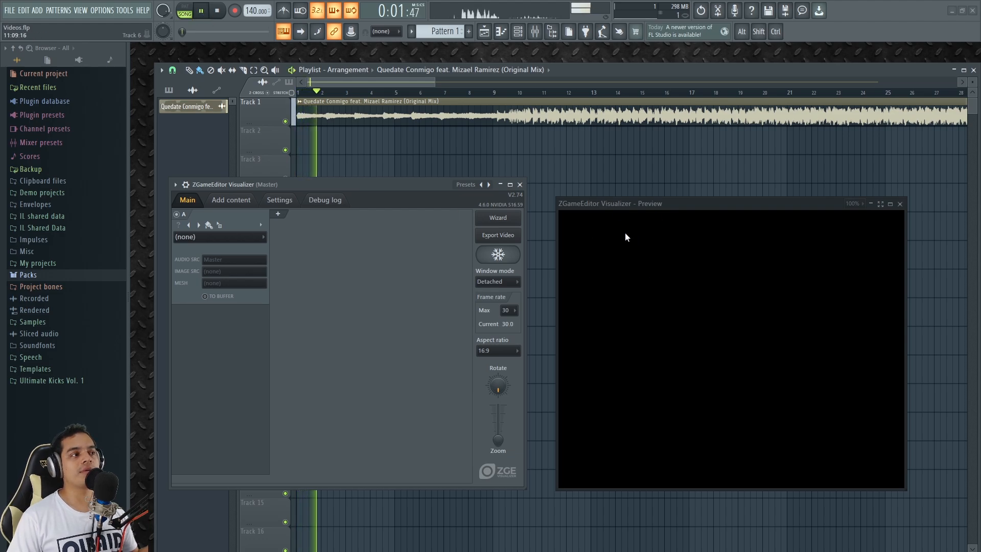
click(219, 11)
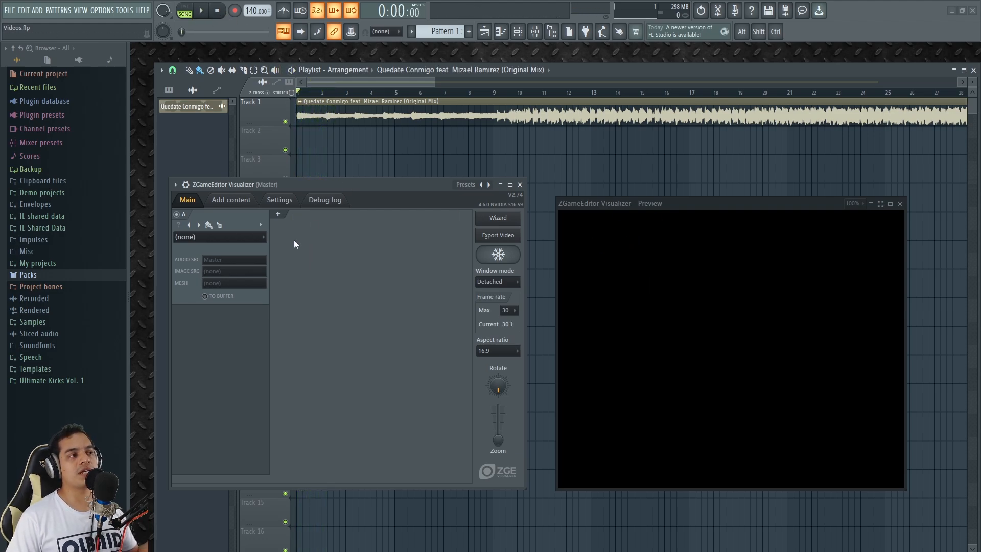
- Widen the visualizer editor beside the preview window and add layers B and C
drag(276, 184, 193, 186)
drag(441, 292, 523, 292)
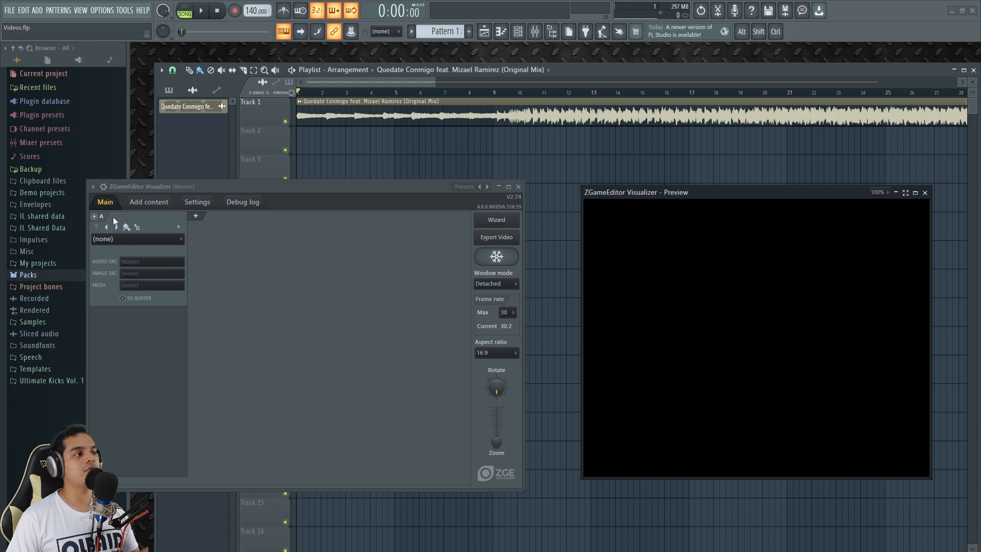
click(195, 215)
click(294, 216)
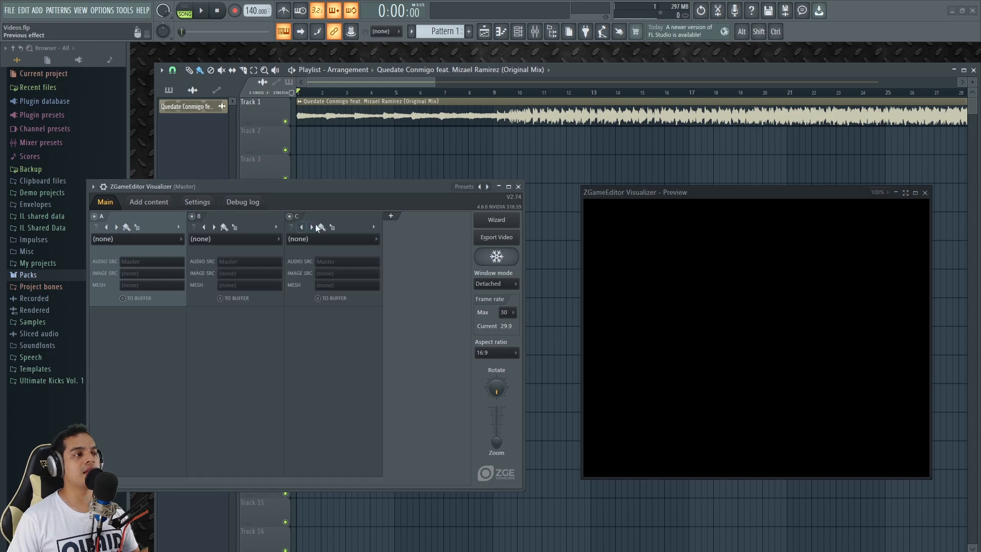
- Assign the Image effect from the Image effects category to layer A
click(117, 240)
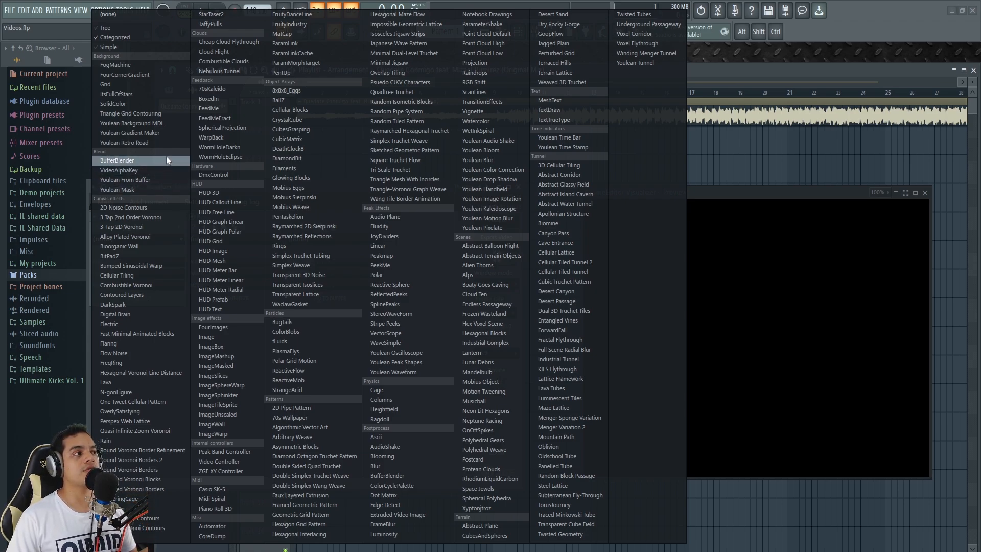
click(128, 47)
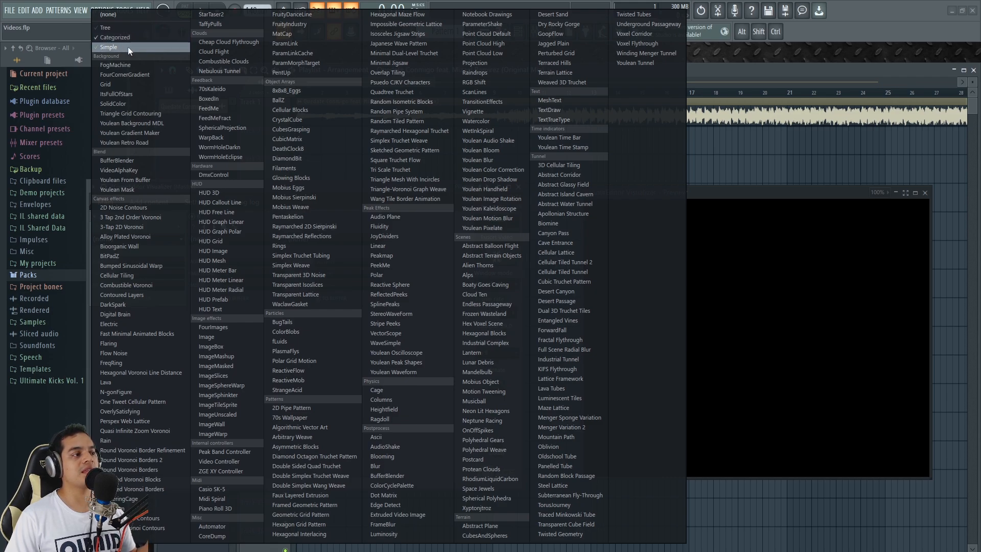
click(215, 338)
drag(239, 184, 250, 174)
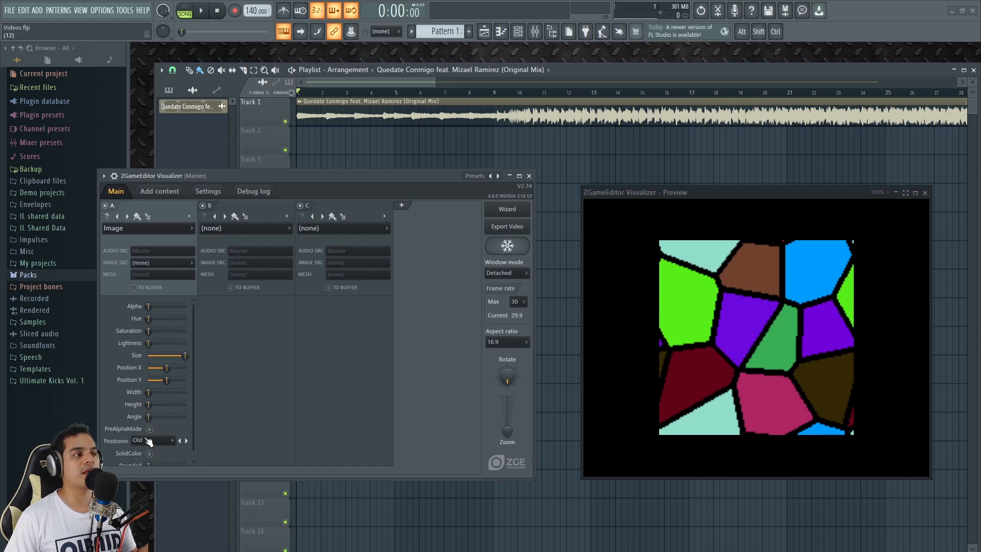
- Assign the Polar effect from the Peak Effects category to layer B
click(250, 230)
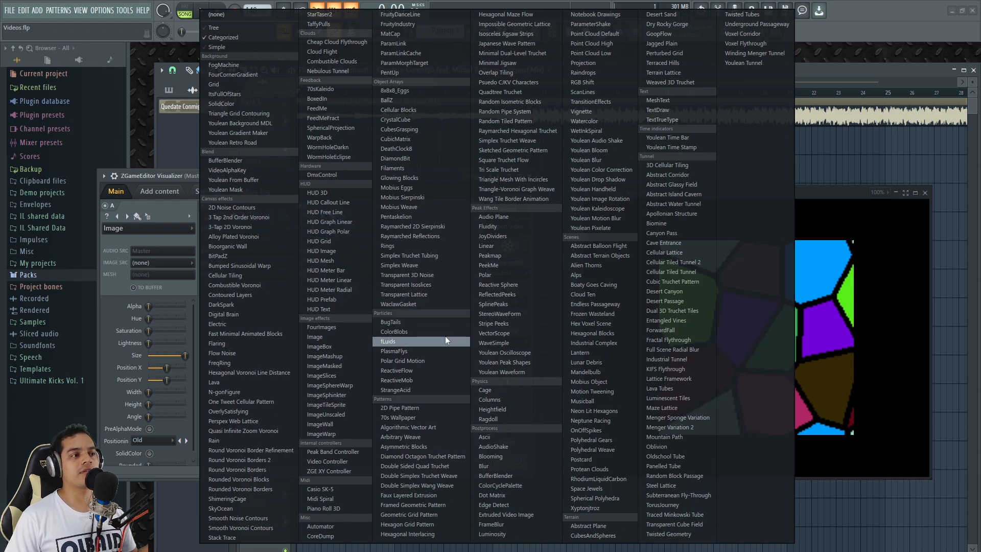
click(524, 274)
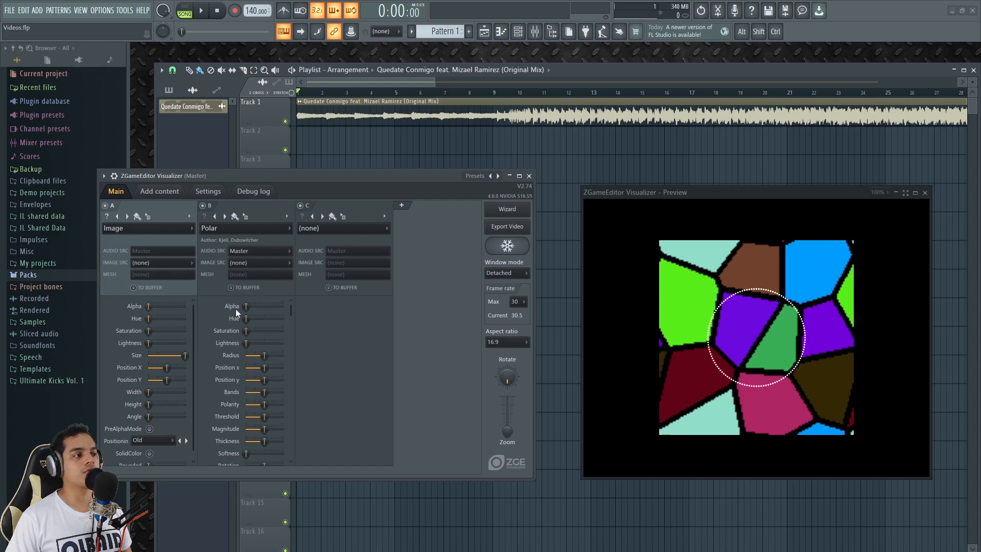
drag(156, 368, 210, 313)
alt+click(165, 369)
mouse_move(291, 310)
mouse_down()
mouse_move(289, 468)
mouse_move(292, 299)
mouse_up()
- Reposition the visualizer editor and make it taller to show more of the layers' parameters
drag(264, 176, 218, 132)
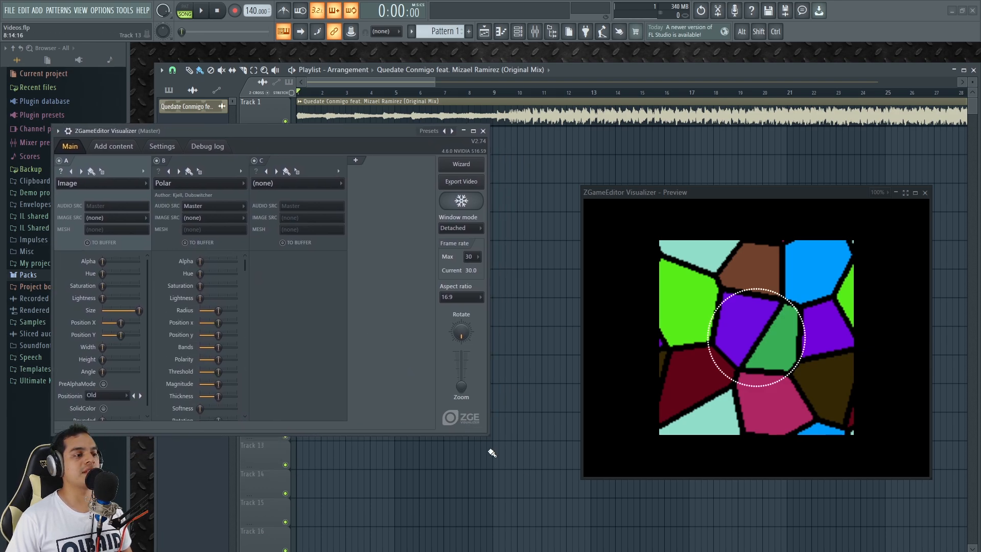
drag(480, 435, 480, 527)
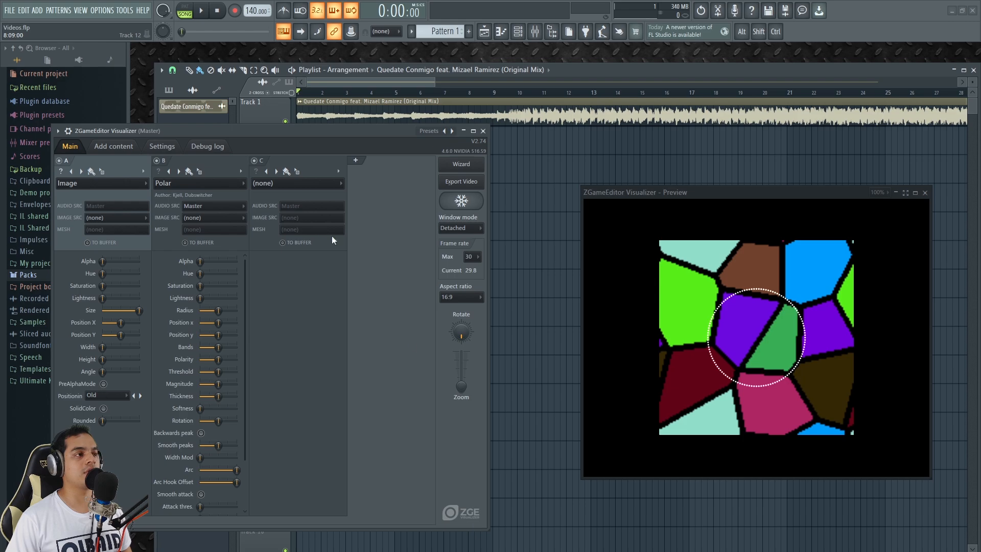
drag(281, 131, 291, 132)
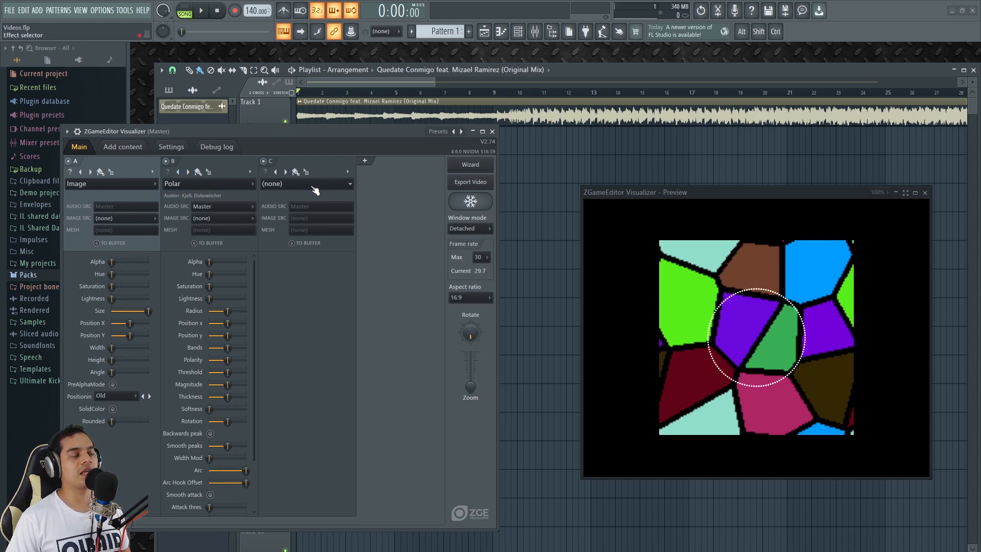
- Add layer D and bring layer A back into full view
click(364, 160)
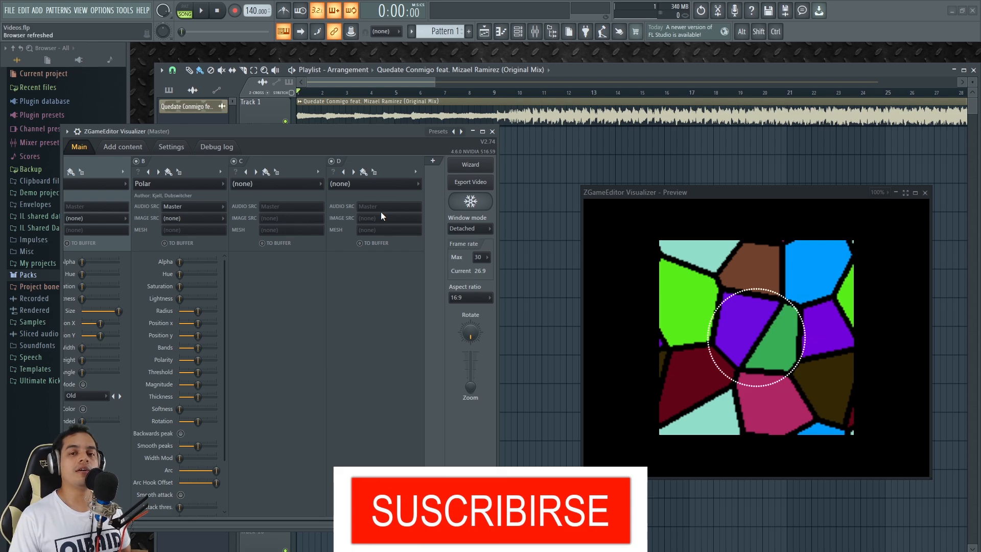
drag(271, 521, 357, 521)
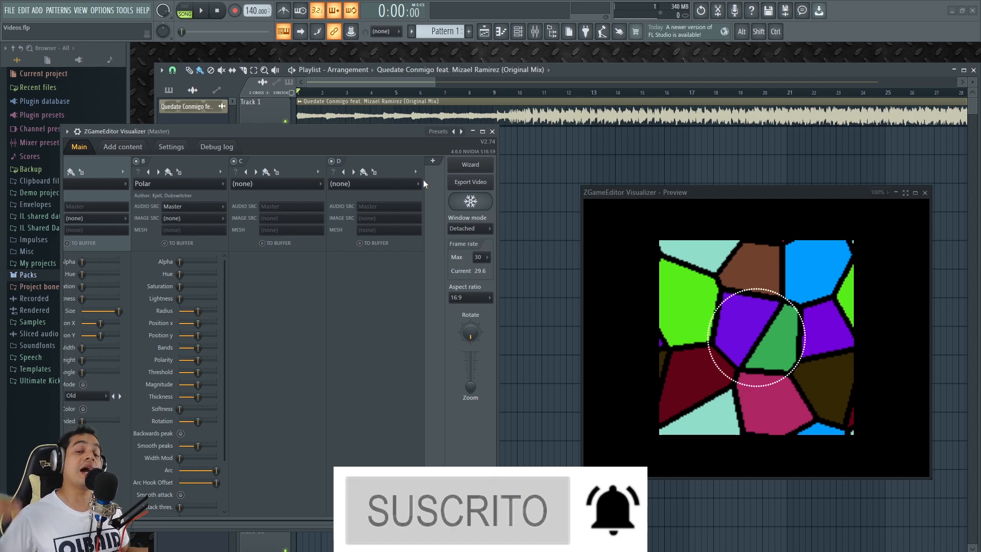
drag(261, 518, 204, 519)
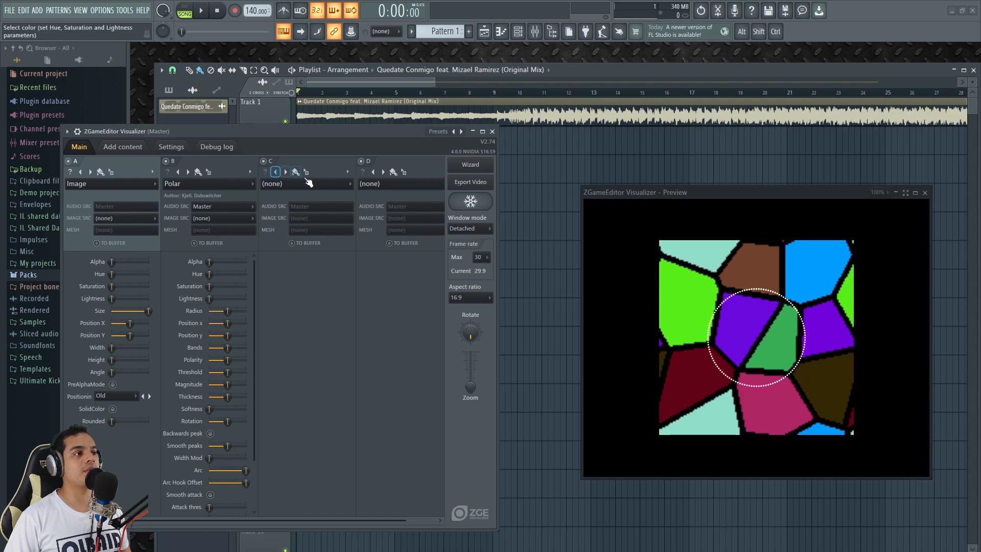
- Examine the management commands available for layer C and highlight the layers in turn, ending on layer B
click(348, 173)
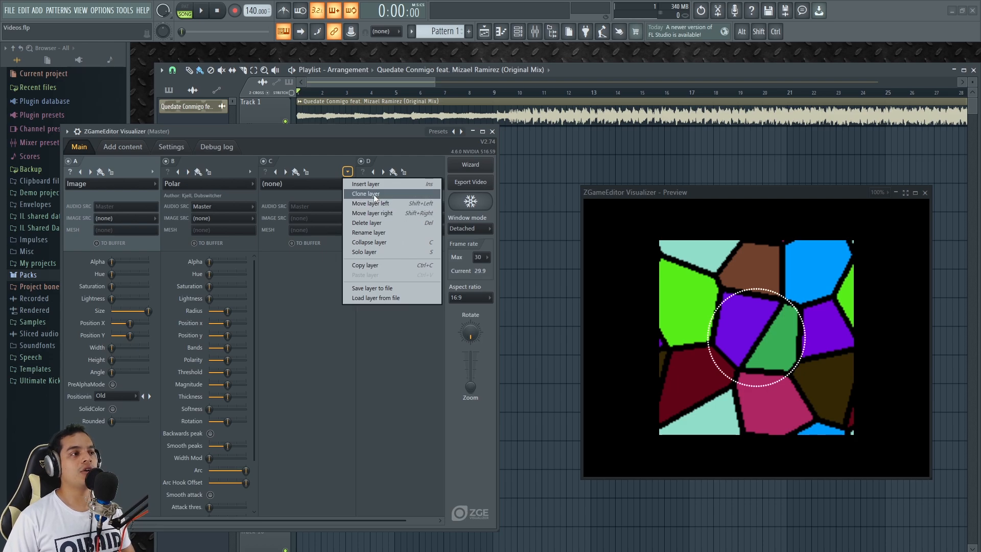
click(384, 132)
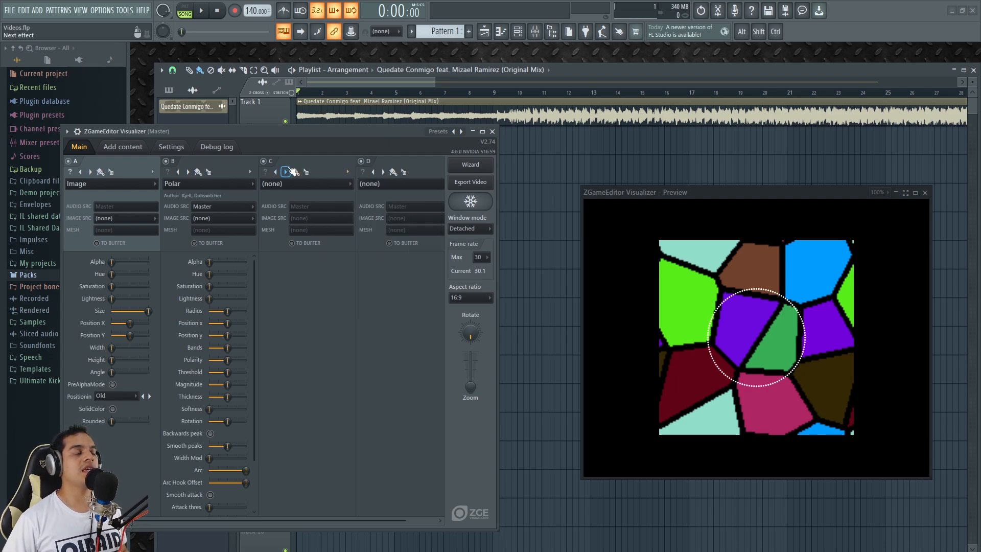
click(318, 160)
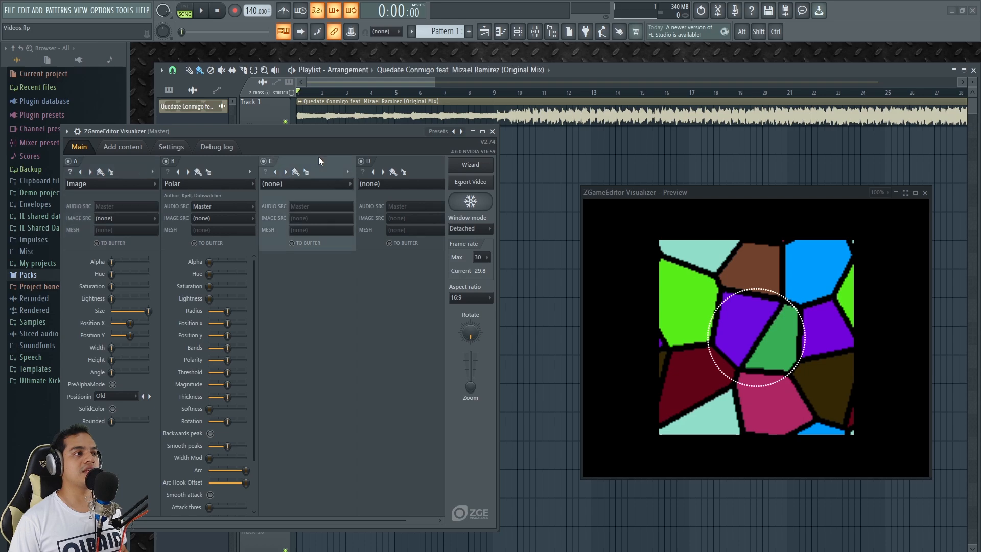
scroll(317, 157, up, 1)
scroll(318, 157, down, 1)
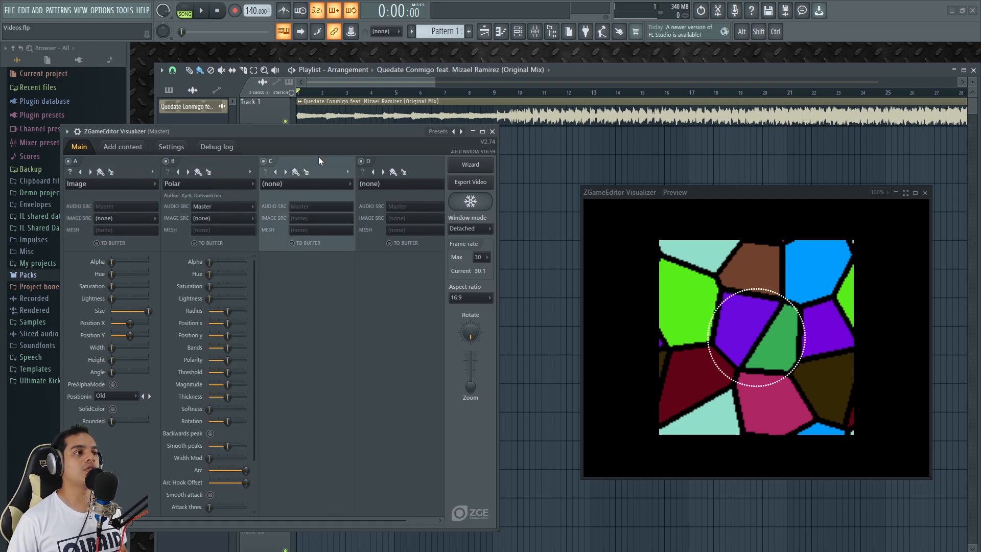
click(441, 162)
click(204, 163)
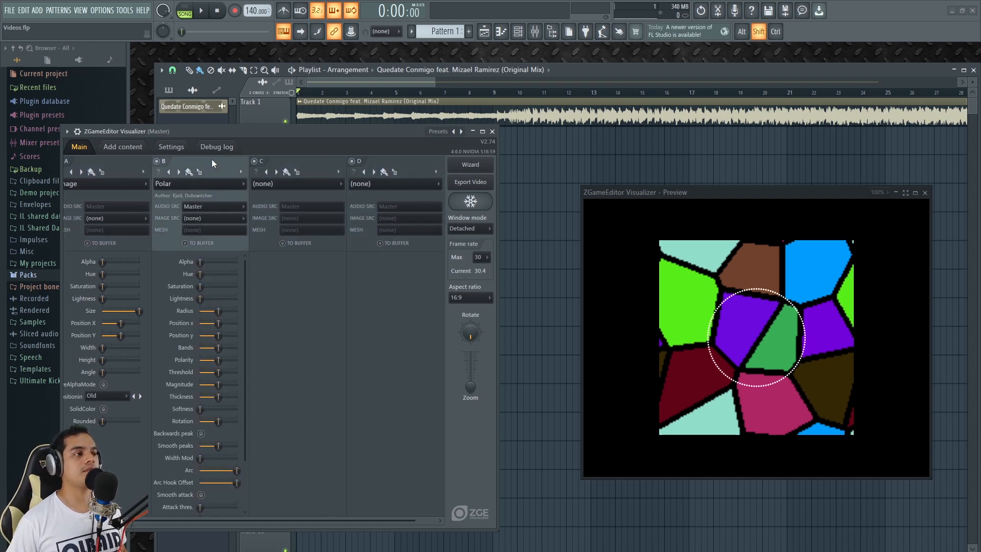
scroll(211, 159, down, 1)
scroll(211, 159, up, 2)
scroll(212, 158, down, 2)
scroll(212, 159, up, 1)
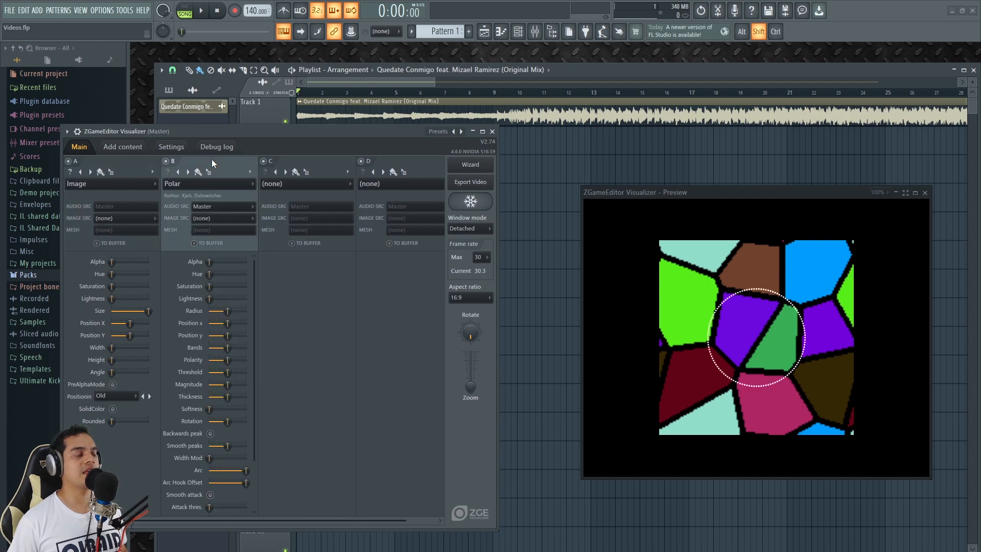
- Try the Reactive Sphere effect on layer B, return it to Polar, and review the full effect list
click(188, 172)
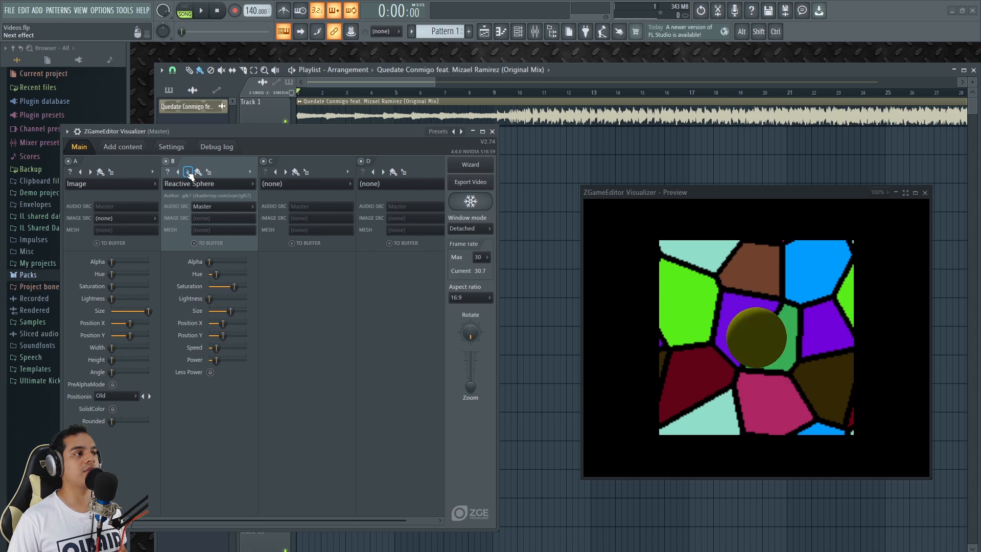
click(178, 172)
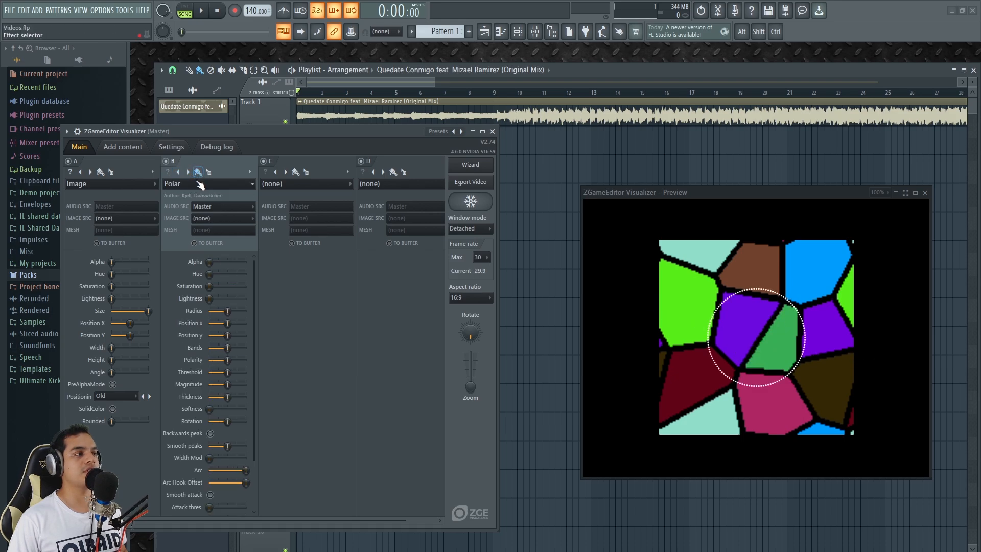
click(197, 183)
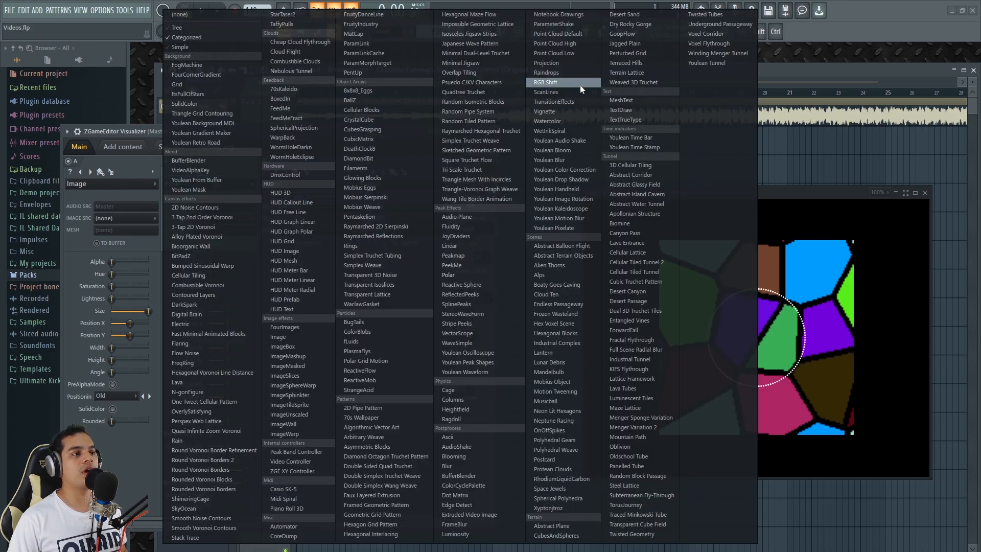
click(448, 275)
drag(190, 136, 220, 136)
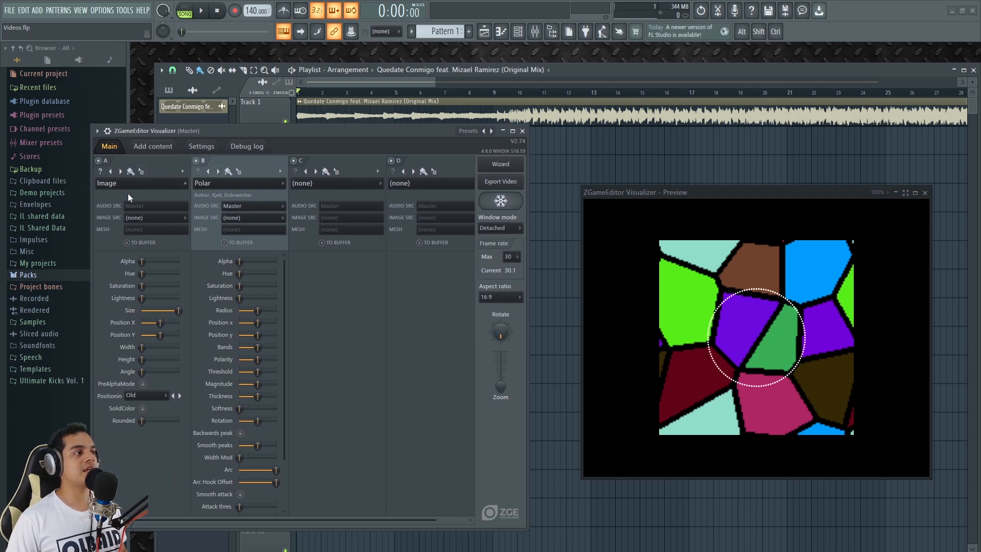
- Delete layer B, which holds the Polar effect
click(280, 172)
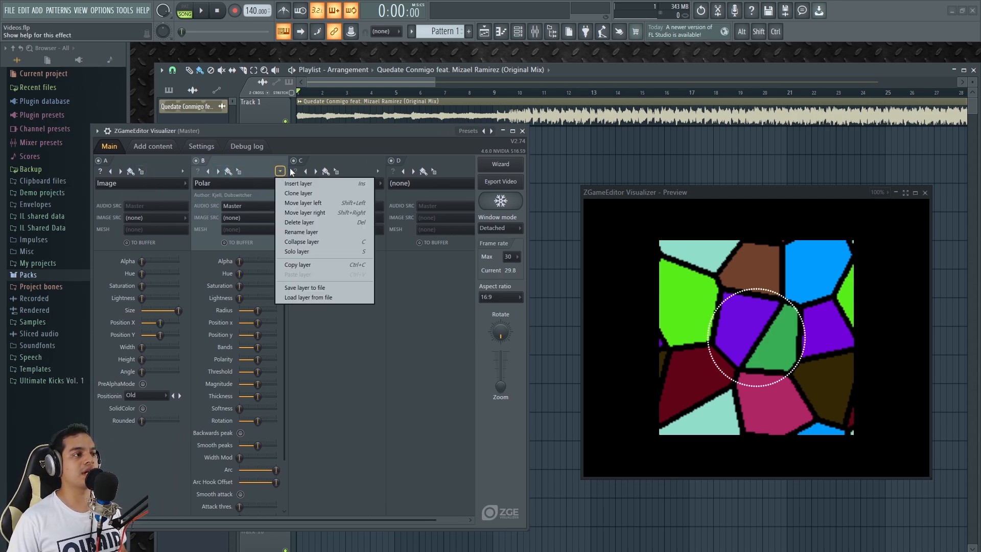
click(301, 222)
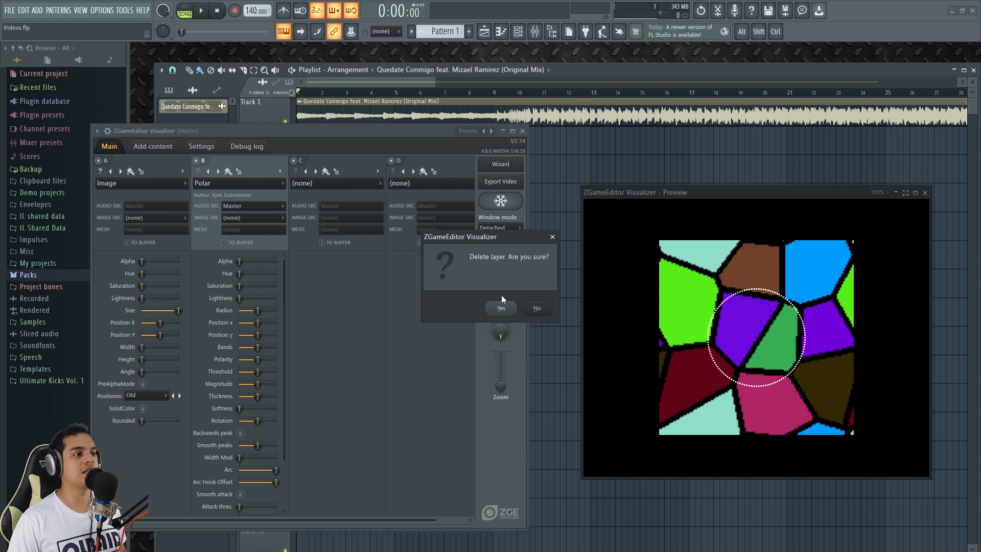
click(502, 308)
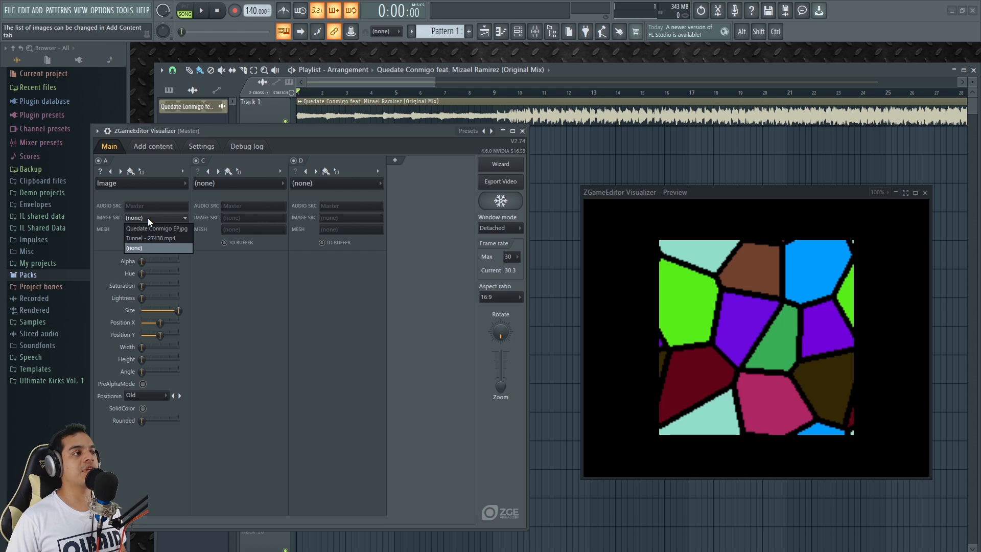
- Set layer A's image source to the Quedate Conmigo EP cover, then shrink the image and shift it slightly left in the frame
click(137, 229)
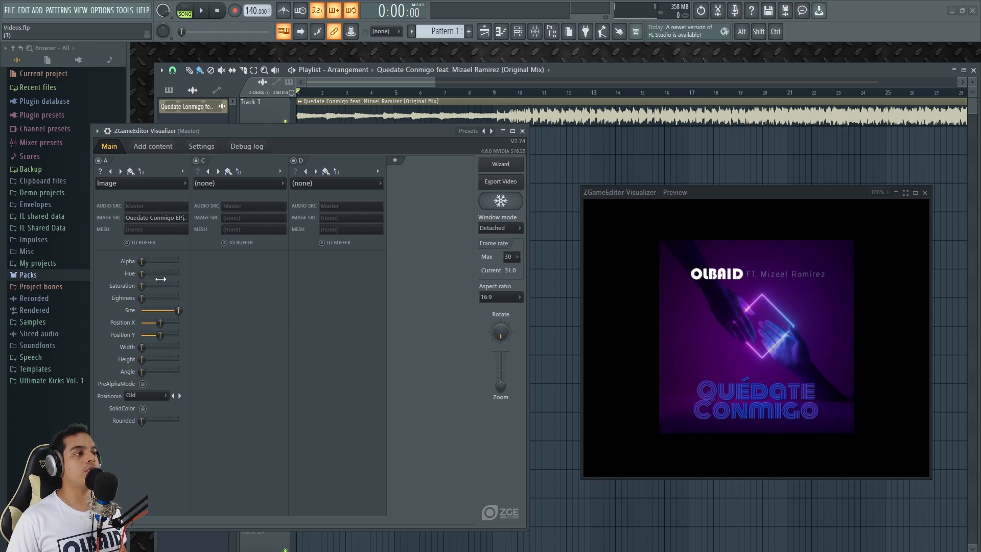
drag(181, 312, 141, 372)
drag(143, 359, 141, 361)
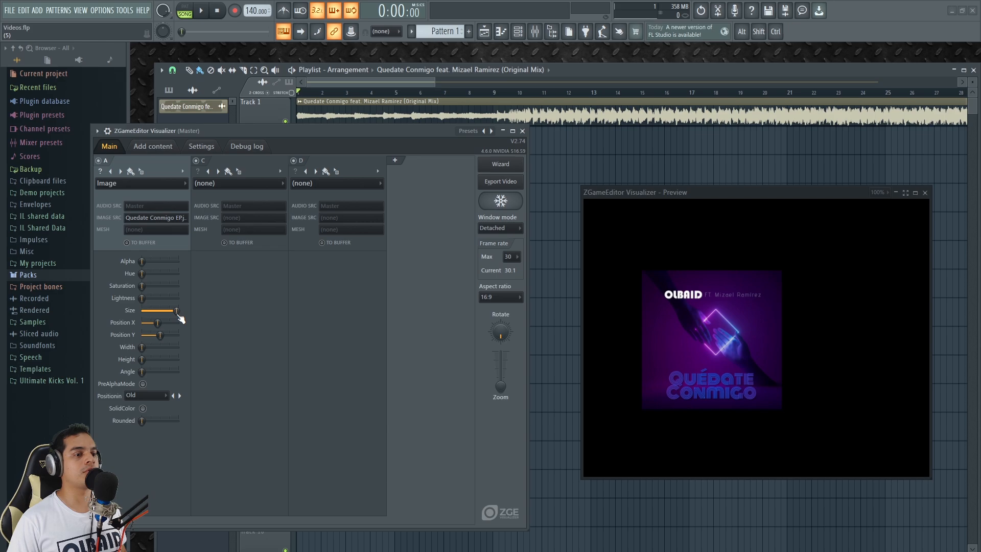
- Enlarge the preview window and arrange it beside the visualizer editor so the two no longer overlap
drag(689, 205, 590, 161)
drag(830, 435, 974, 463)
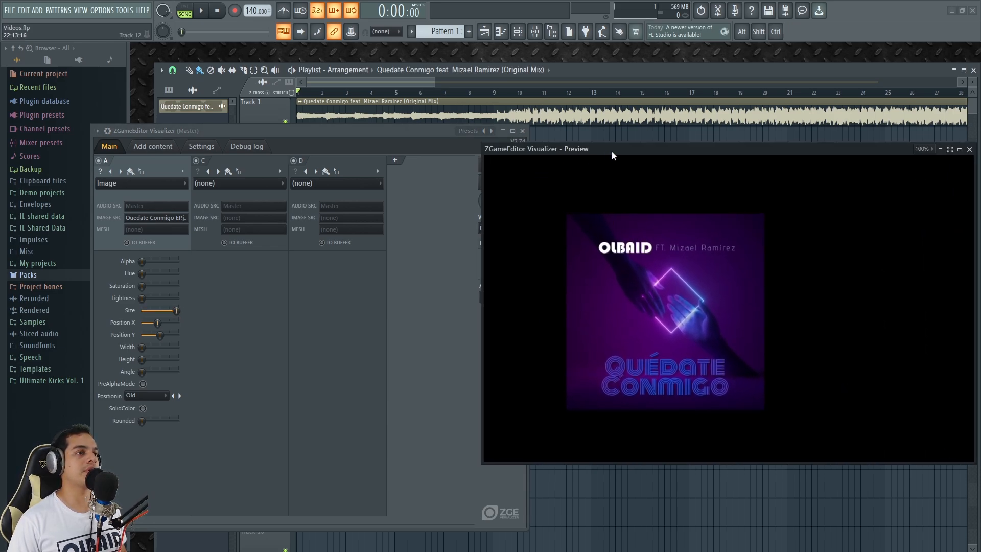
drag(610, 151, 627, 165)
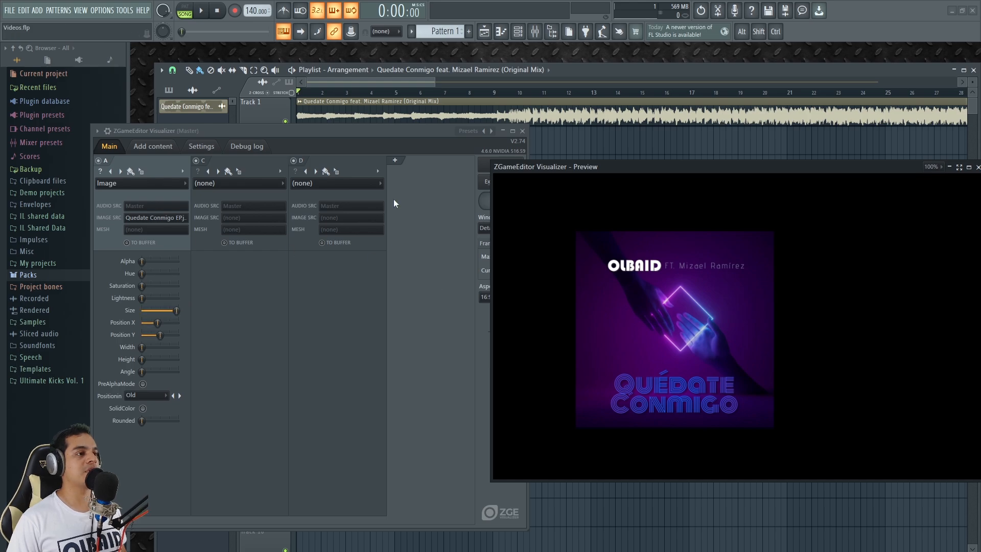
drag(351, 130, 303, 122)
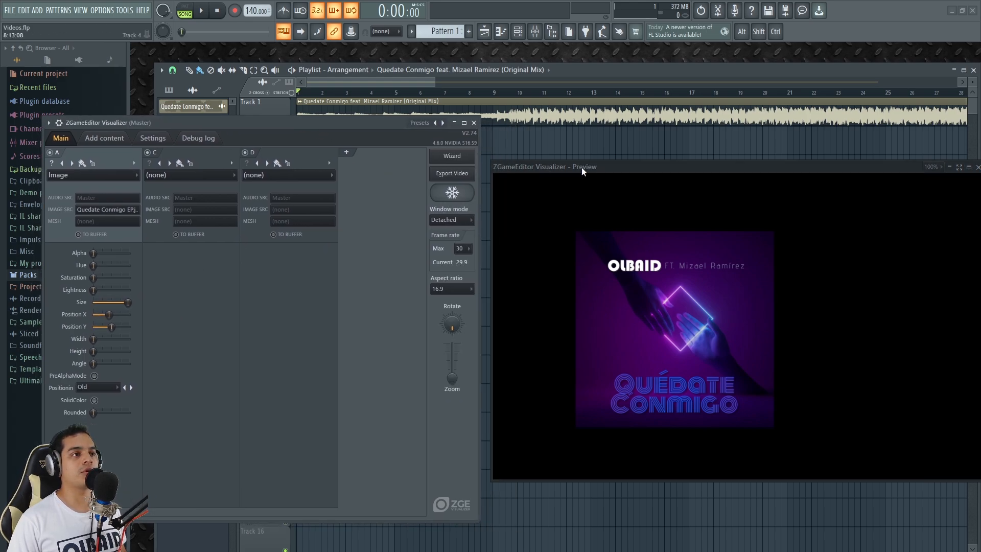
drag(581, 167, 589, 163)
click(312, 123)
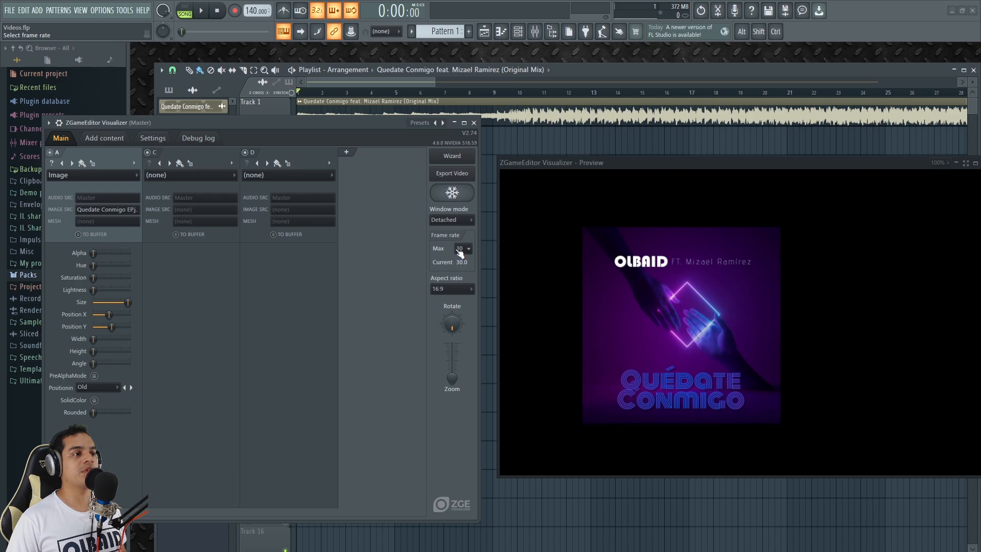
- Set the maximum frame rate to 60, try the 9:16 aspect ratio and return it to 16:9
click(459, 279)
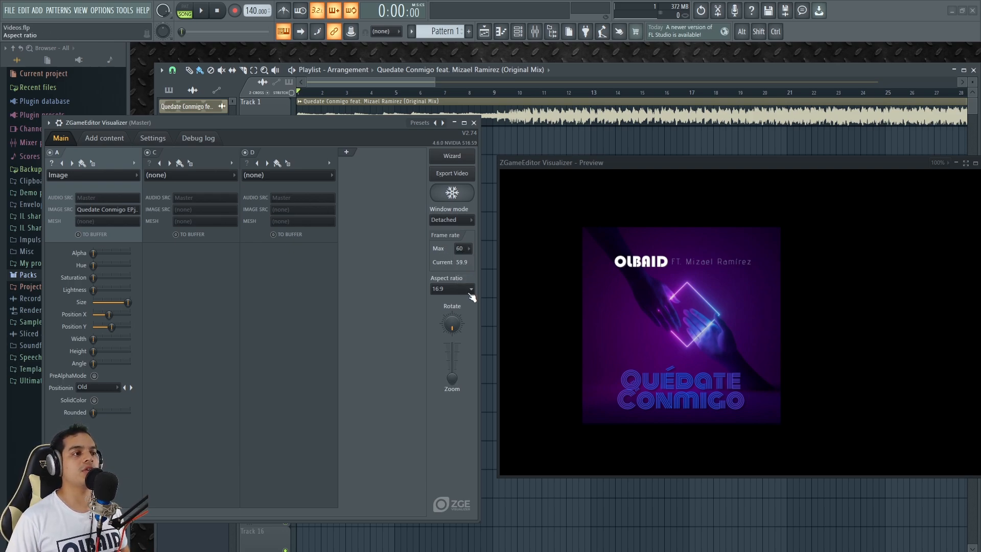
click(470, 290)
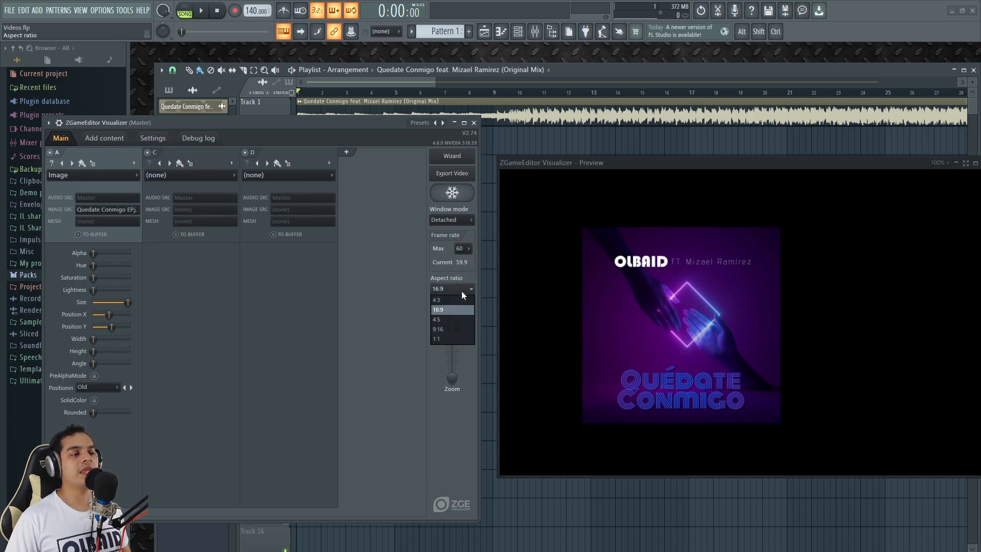
click(440, 330)
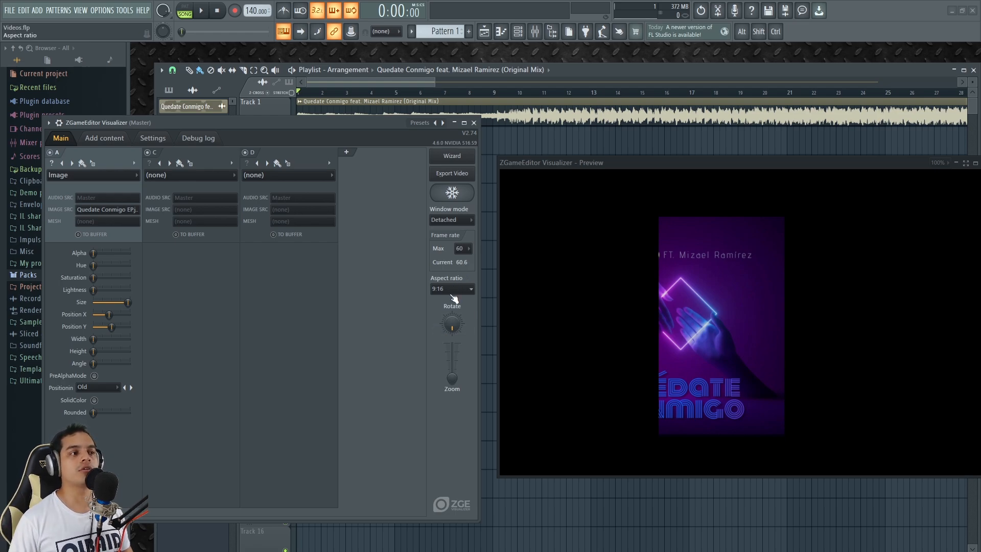
click(452, 289)
click(439, 311)
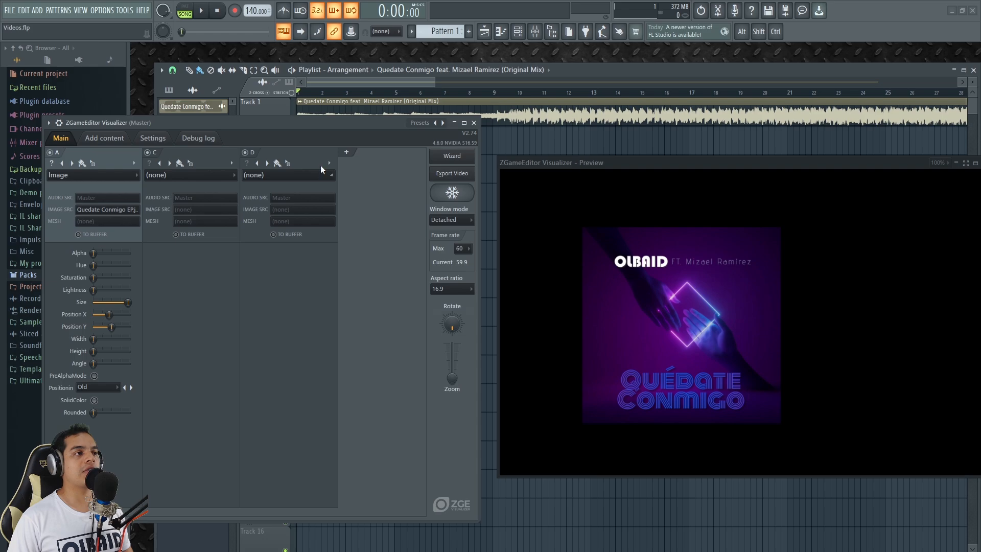
- Move the editor up slightly, shrink layer A's cover image further and place it in the lower left of the video frame
drag(278, 124, 282, 115)
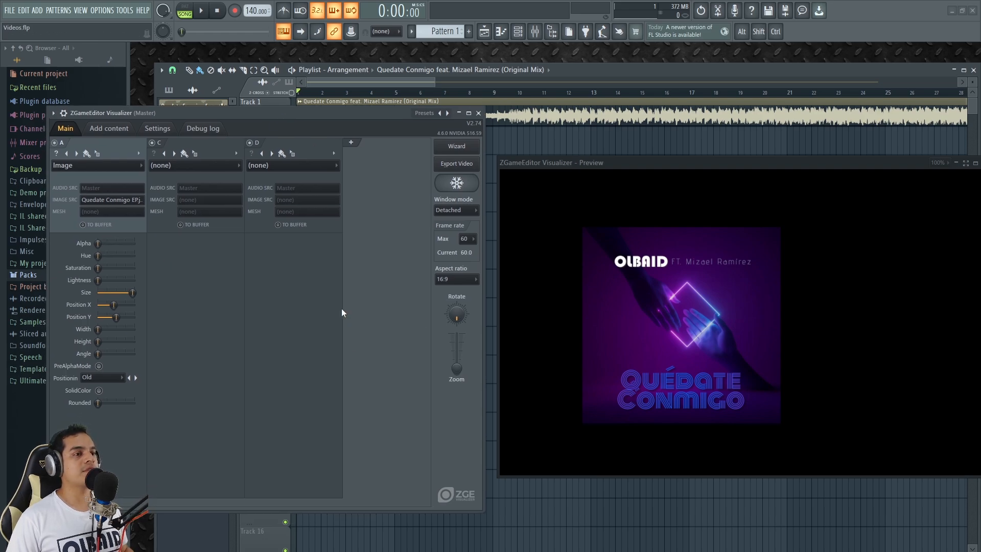
drag(132, 292, 127, 292)
scroll(122, 317, up, 8)
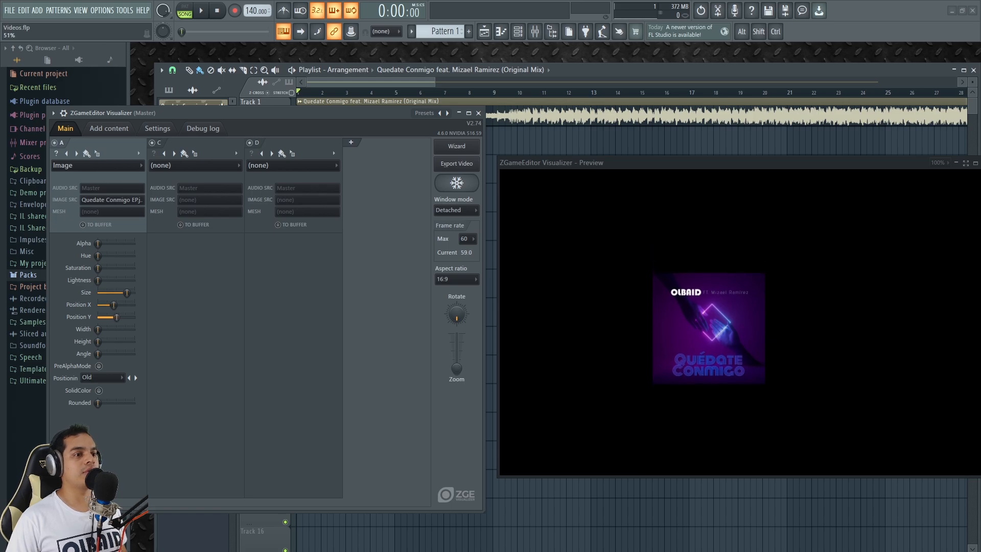
drag(114, 304, 108, 304)
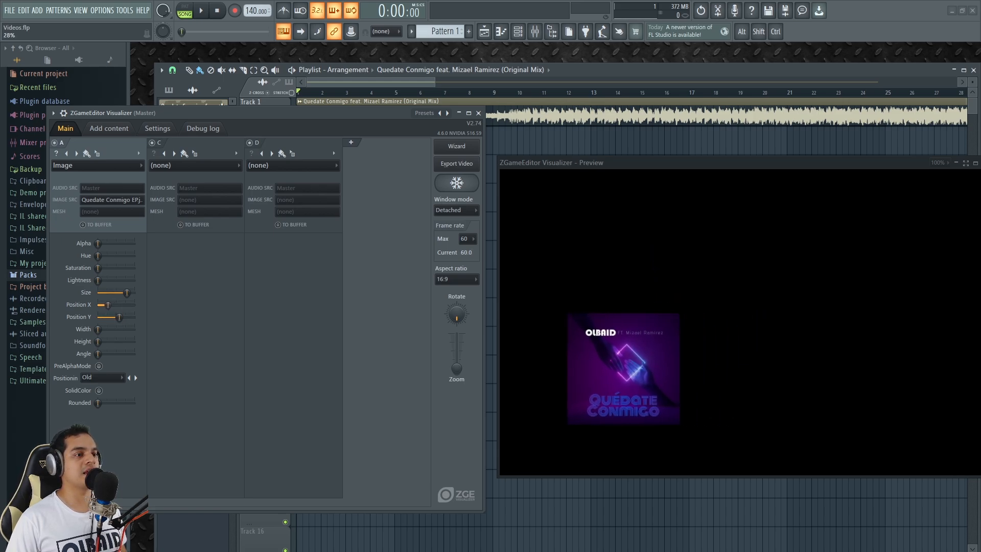
- Give layer C the Image effect with Tunnel - 27438.mp4 as its source, and play the song briefly to preview the video
click(236, 166)
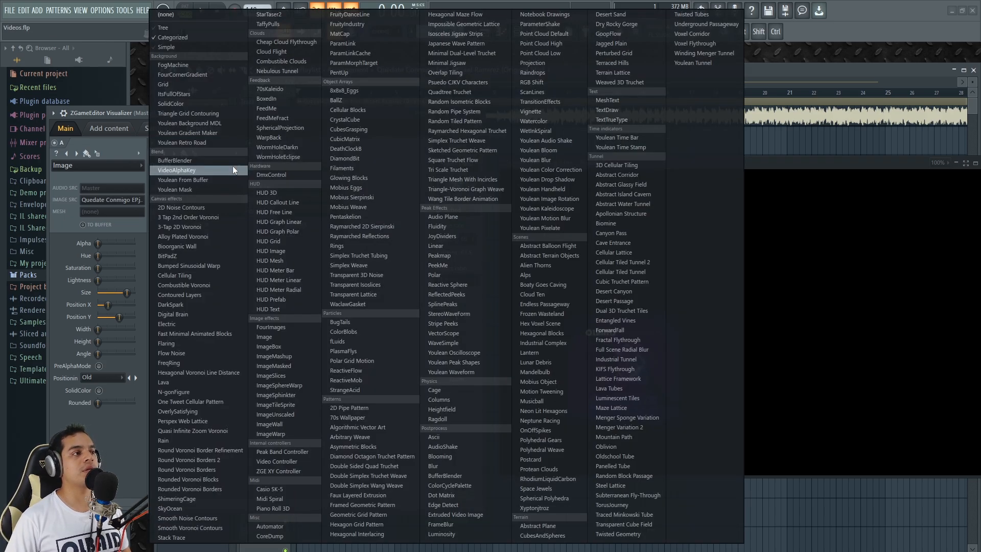
click(265, 336)
click(195, 199)
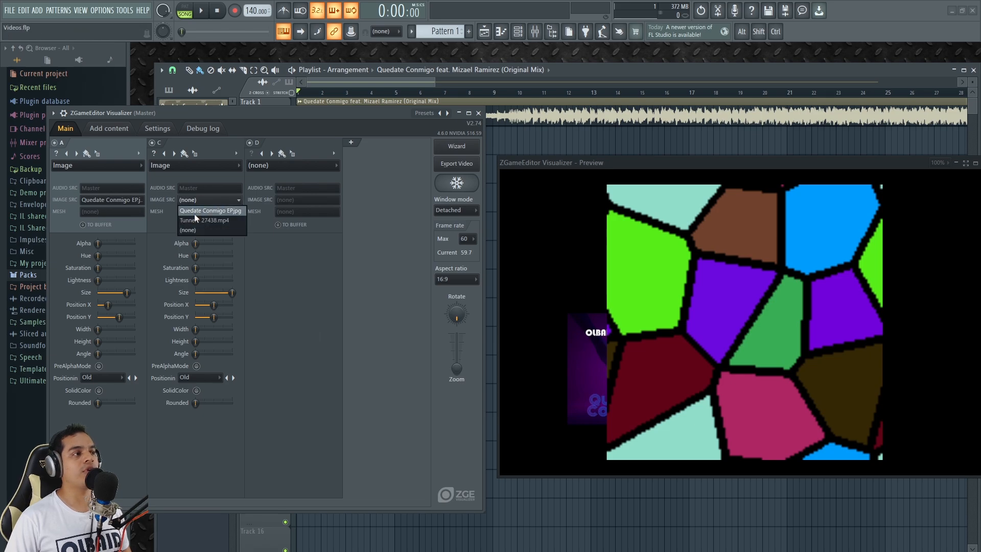
click(203, 221)
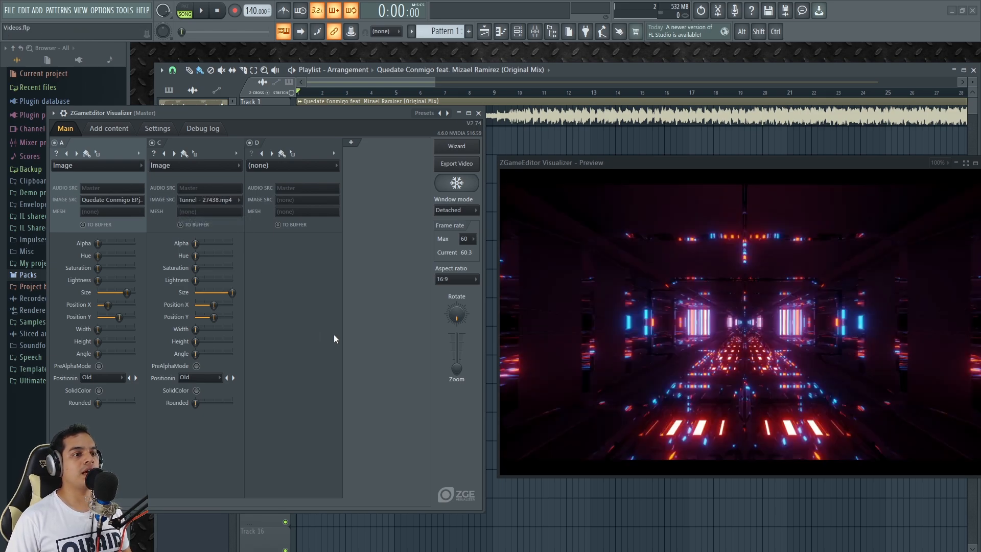
click(201, 11)
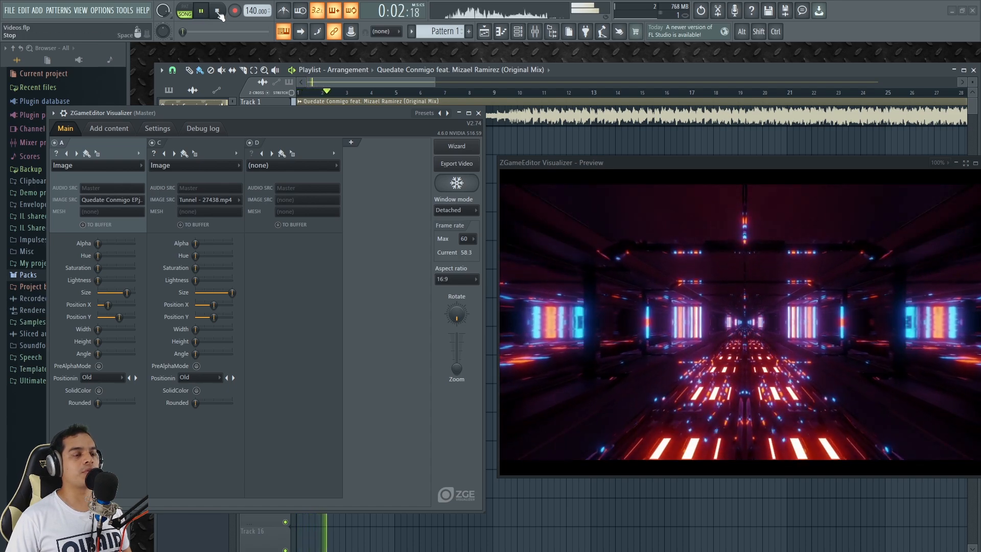
click(217, 11)
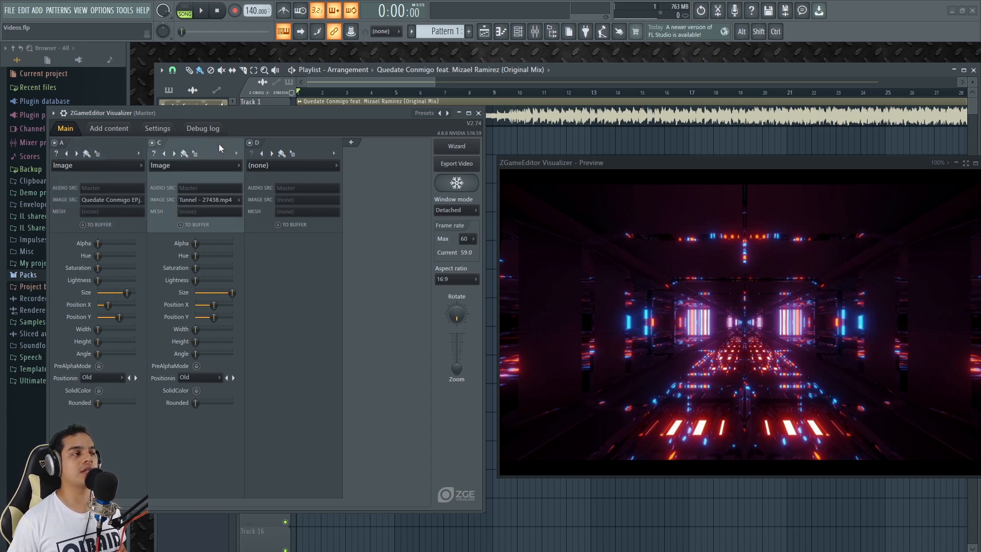
- Move layer C ahead of layer A so the cover sits over the tunnel video, and preview the result with playback
scroll(218, 144, up, 1)
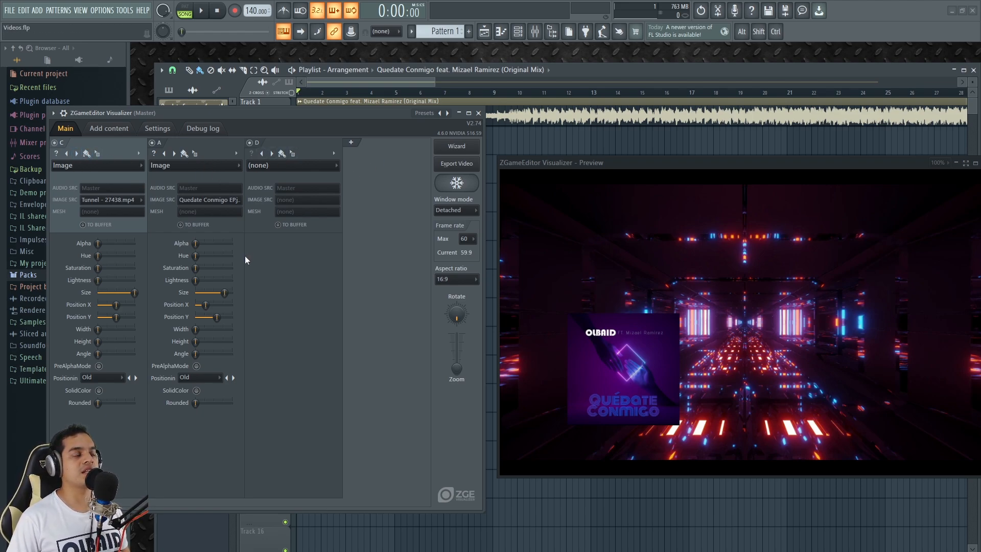
click(202, 12)
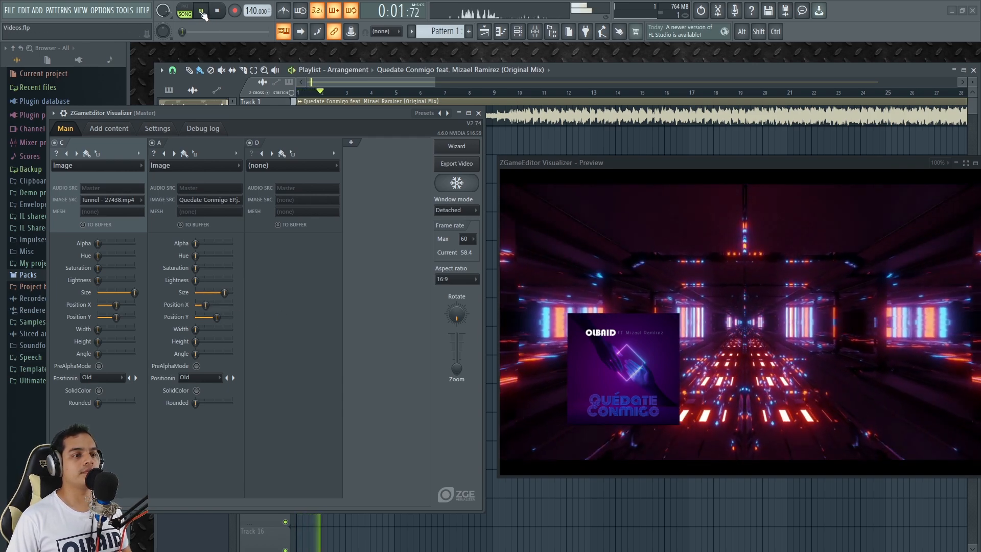
click(217, 11)
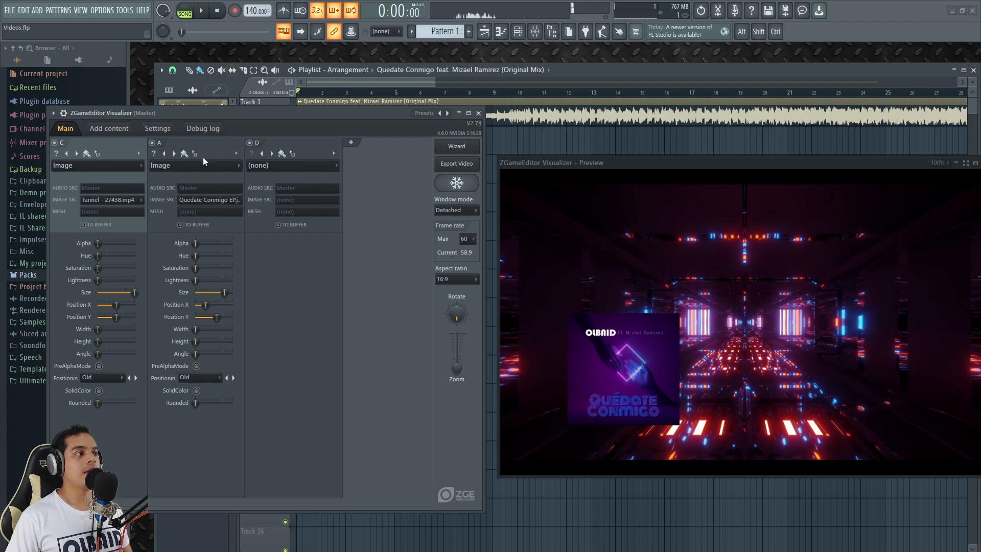
- Try fading the tunnel video and the cover image with their Alpha values, returning both to 0%
drag(99, 243, 102, 249)
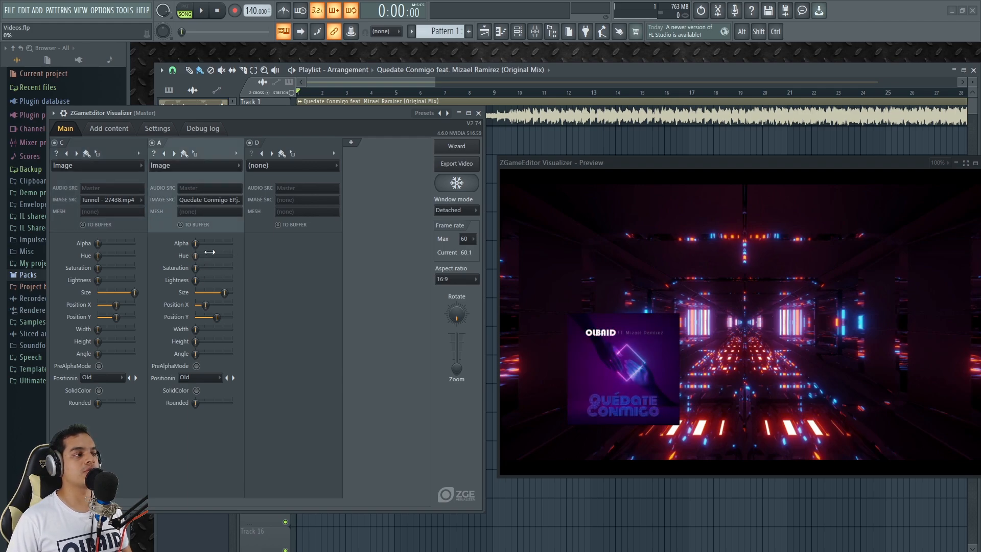
drag(198, 245, 223, 244)
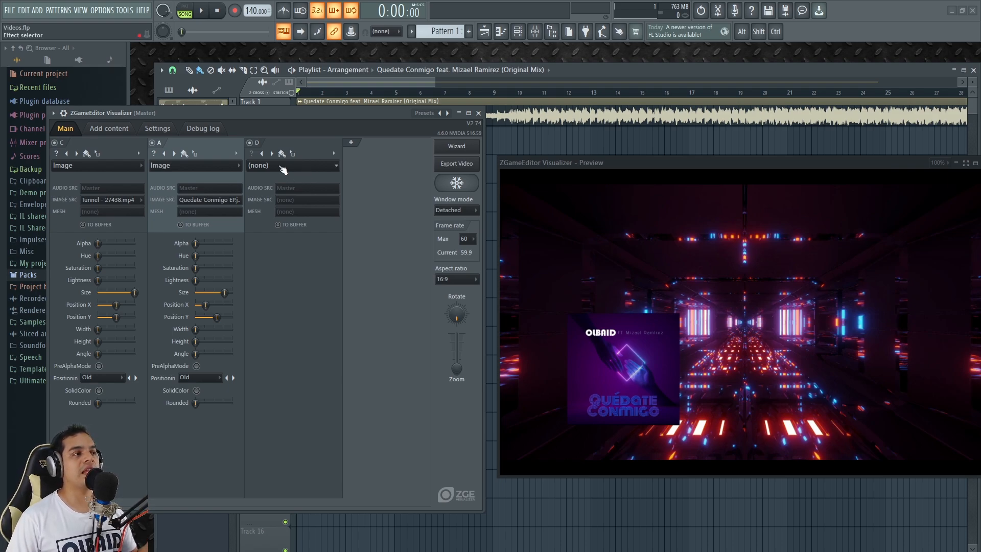
- Assign the Linear peak effect to layer D and play the song from a louder section around bar 11
click(319, 168)
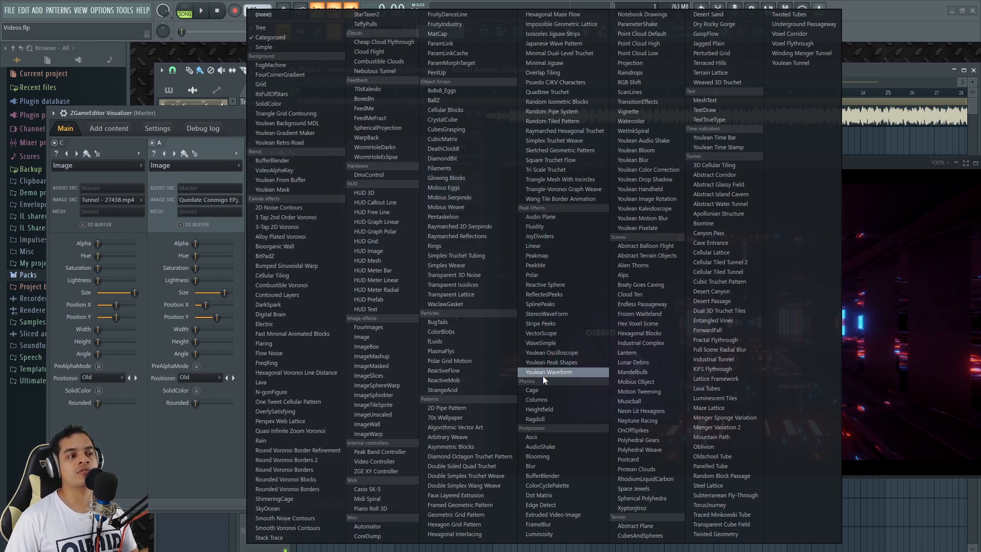
click(539, 246)
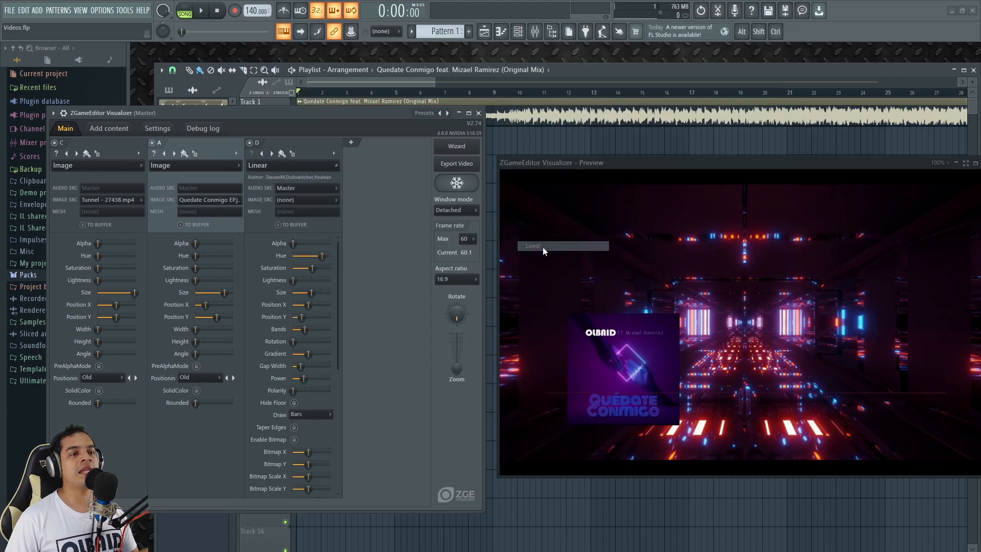
click(204, 11)
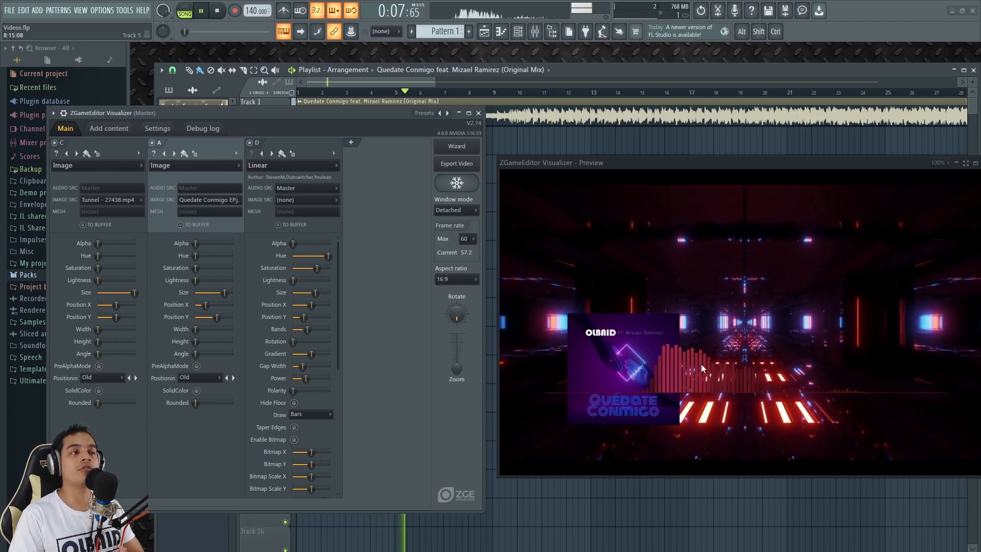
drag(338, 114, 326, 139)
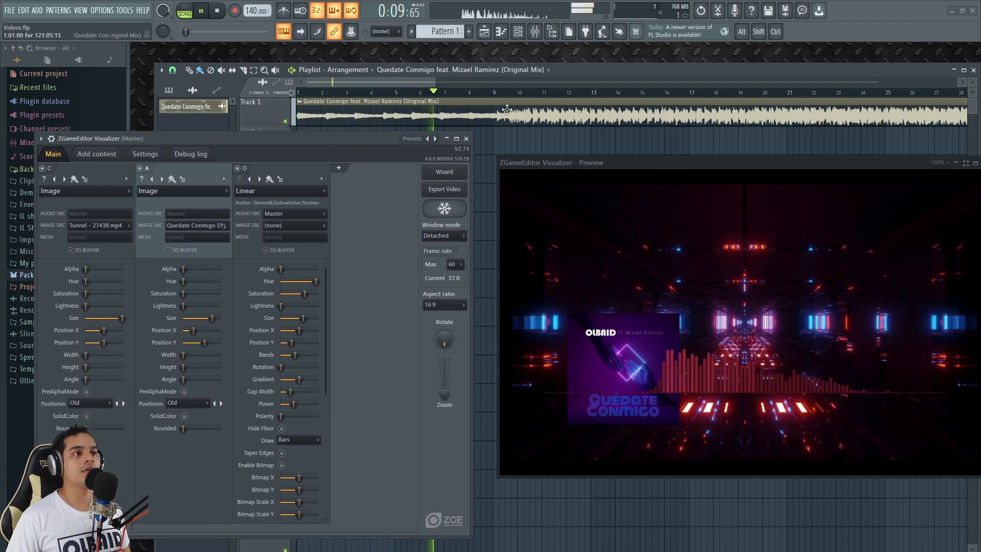
click(557, 93)
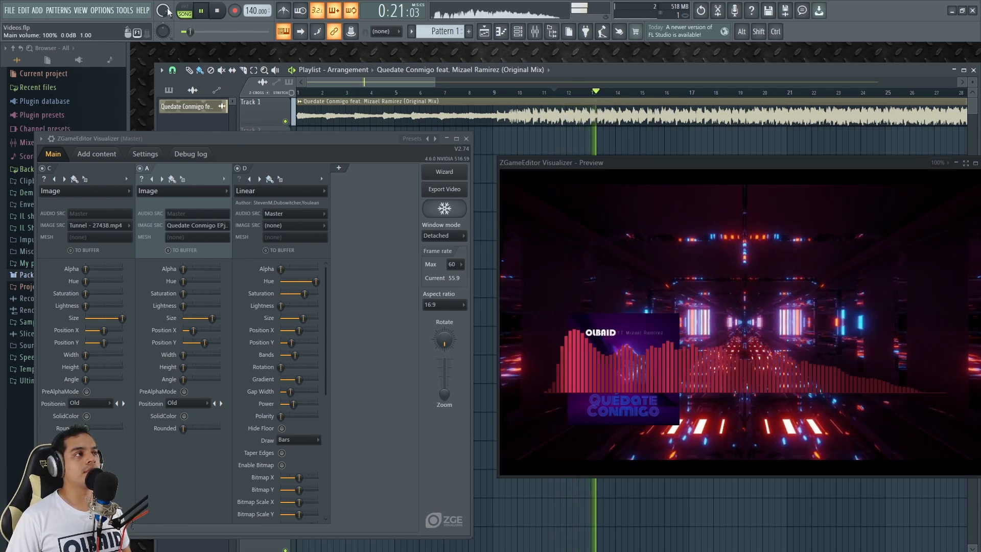
- Reduce the size of layer D's Linear spectrum and raise its vertical position above the cover image
drag(252, 138, 251, 123)
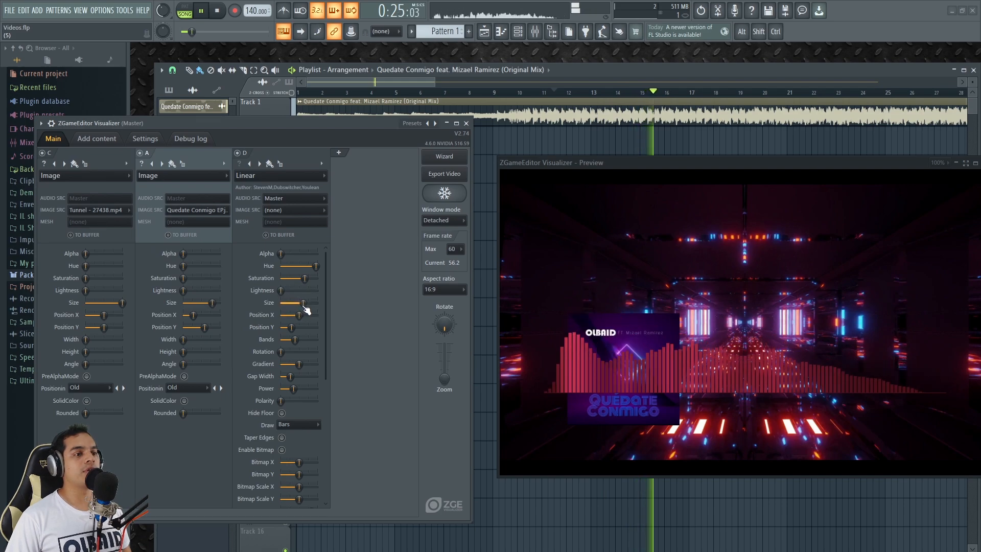
drag(305, 309, 302, 309)
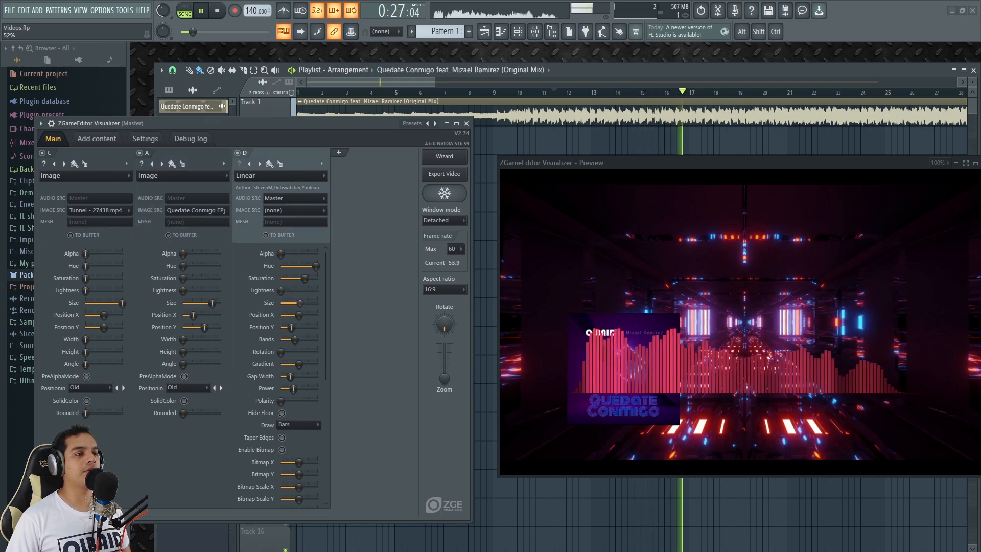
drag(300, 303, 297, 303)
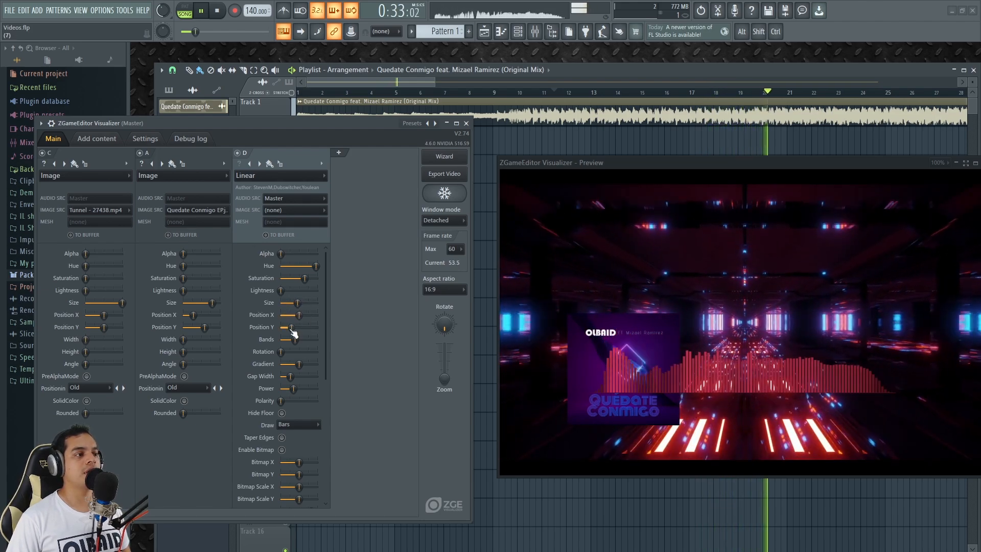
drag(291, 327, 301, 328)
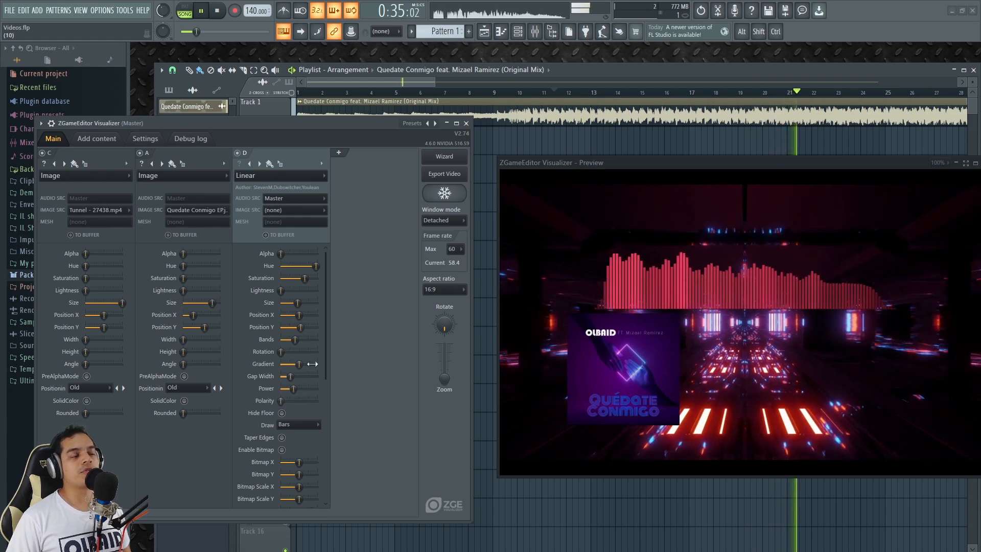
- Widen the gaps between layer D's Linear bars and raise the spectrum's Power slightly
mouse_move(291, 376)
mouse_down()
mouse_move(317, 376)
mouse_move(295, 376)
mouse_move(317, 363)
mouse_move(299, 364)
mouse_move(301, 388)
mouse_move(317, 389)
mouse_move(281, 390)
mouse_move(308, 388)
mouse_move(299, 388)
mouse_up()
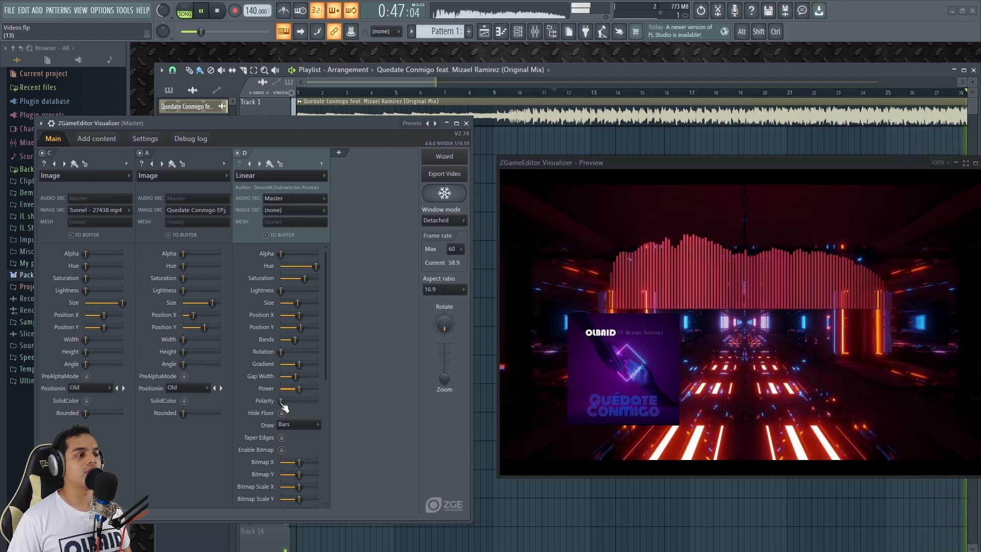
drag(281, 400, 306, 401)
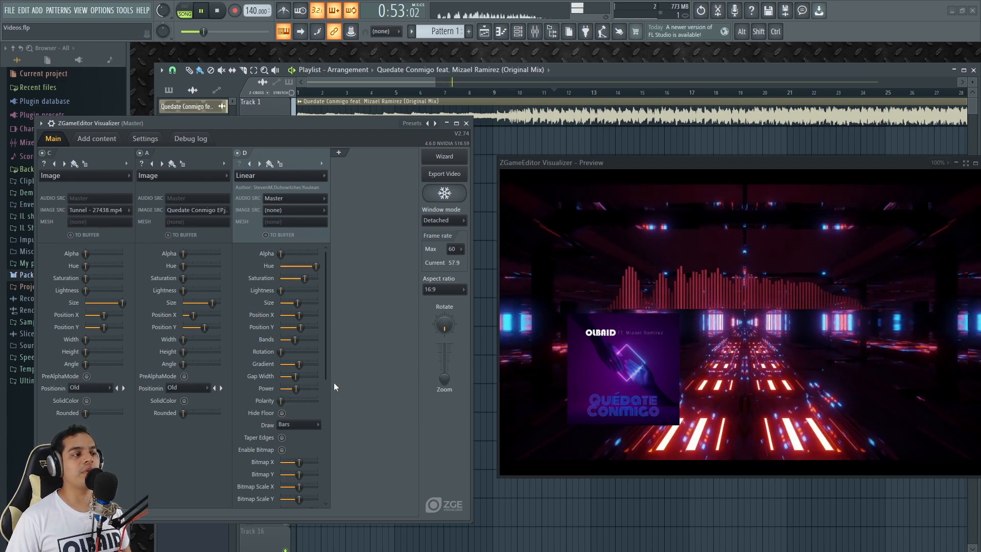
- Recolor layer D's Linear spectrum light blue with its Hue and Saturation values, and stop playback
mouse_move(313, 266)
mouse_down()
mouse_move(282, 265)
mouse_move(301, 265)
mouse_move(293, 278)
mouse_move(309, 275)
mouse_up()
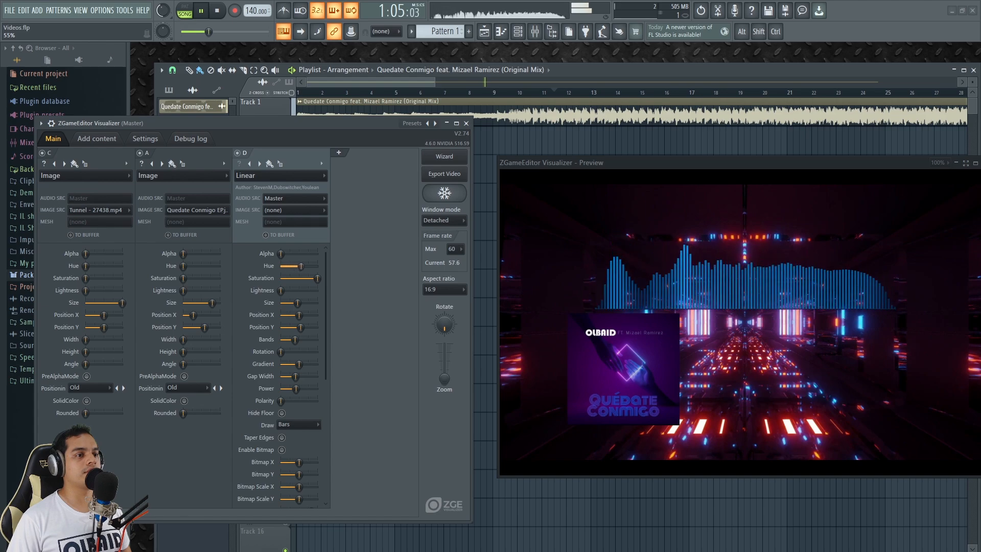
mouse_move(309, 266)
mouse_down()
mouse_move(287, 278)
mouse_move(300, 278)
mouse_up()
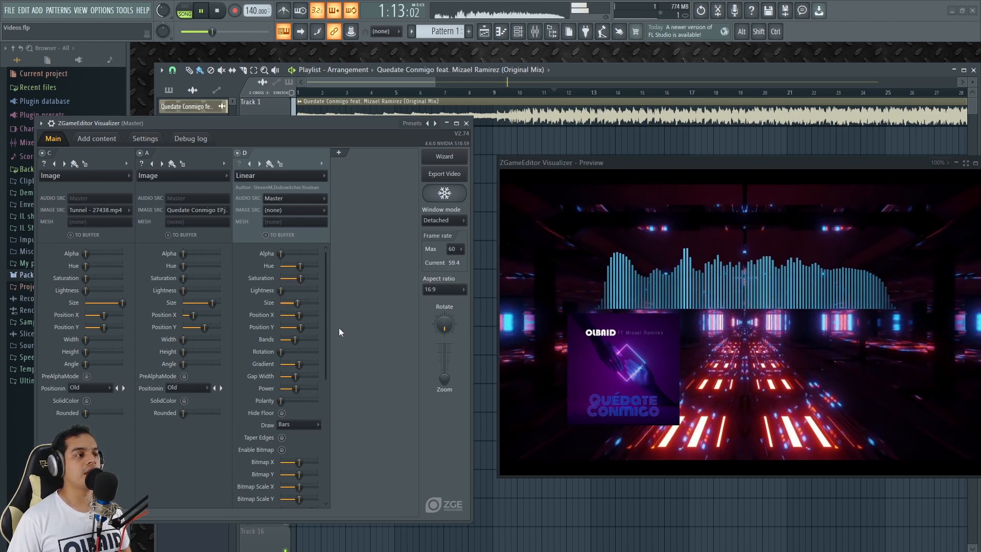
drag(326, 318, 317, 446)
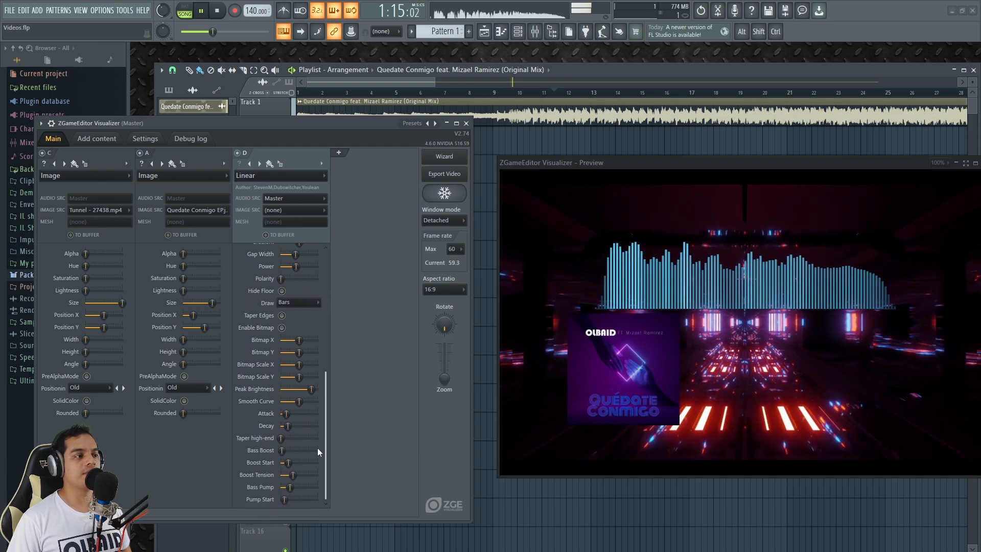
drag(326, 423, 338, 253)
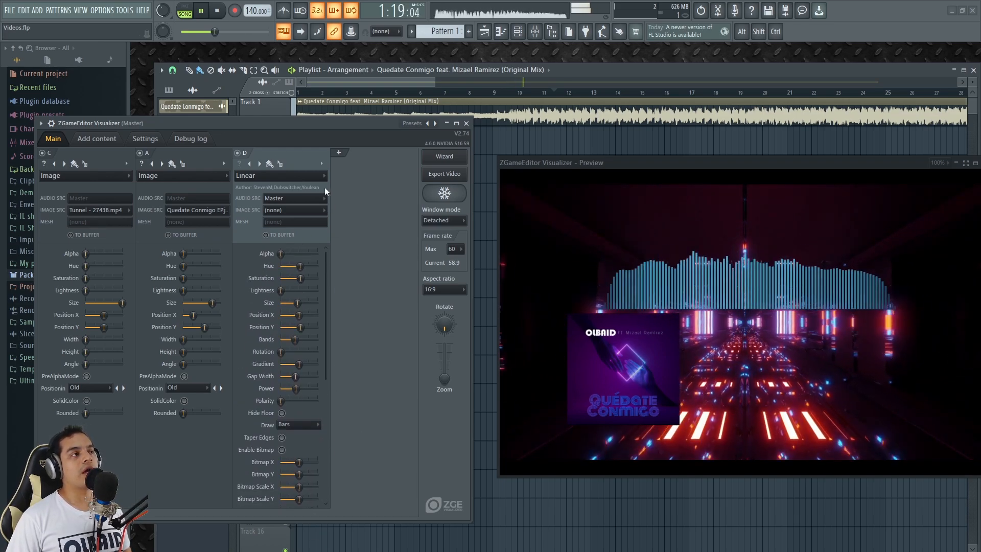
click(218, 13)
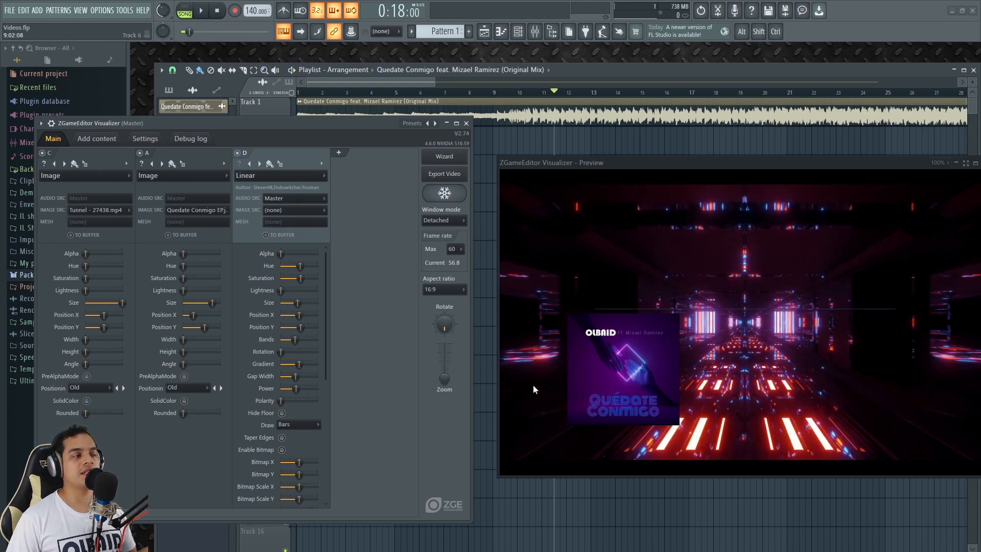
- Add a new layer B and assign the HUD Text effect to it
click(338, 152)
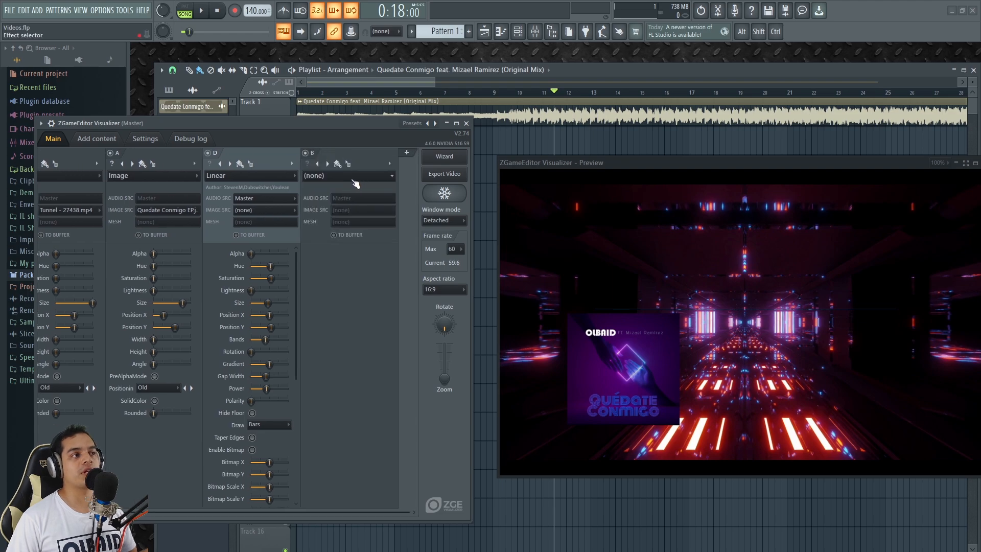
click(350, 178)
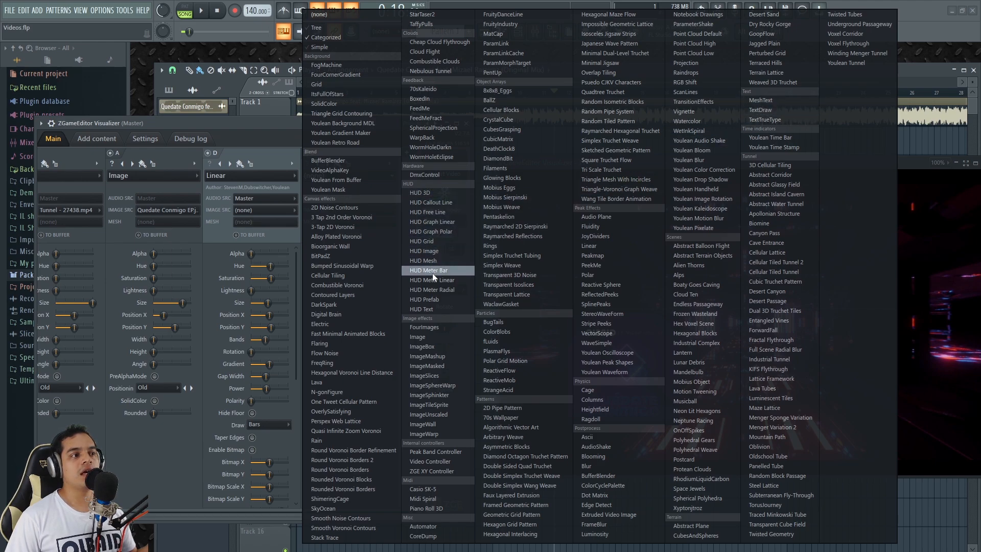
click(431, 310)
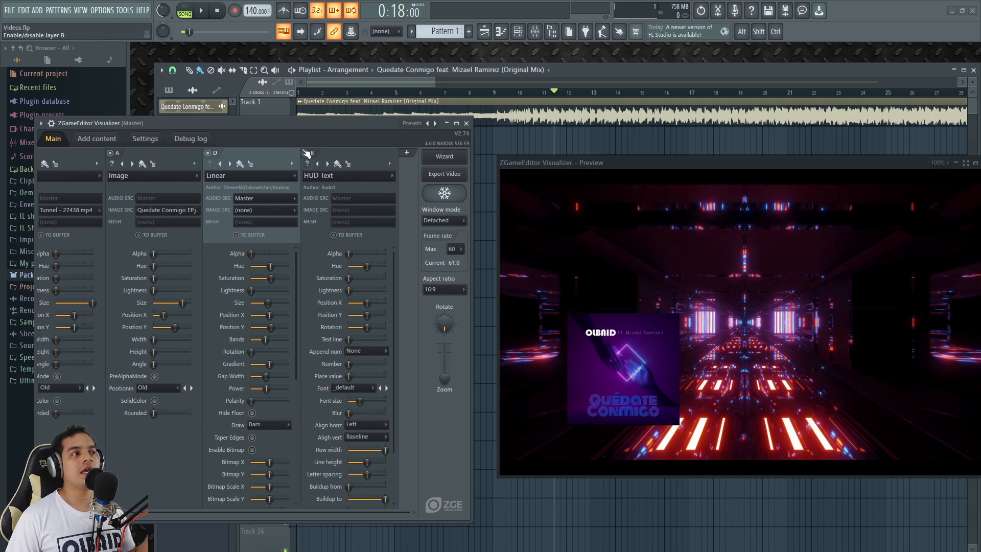
drag(299, 123, 302, 120)
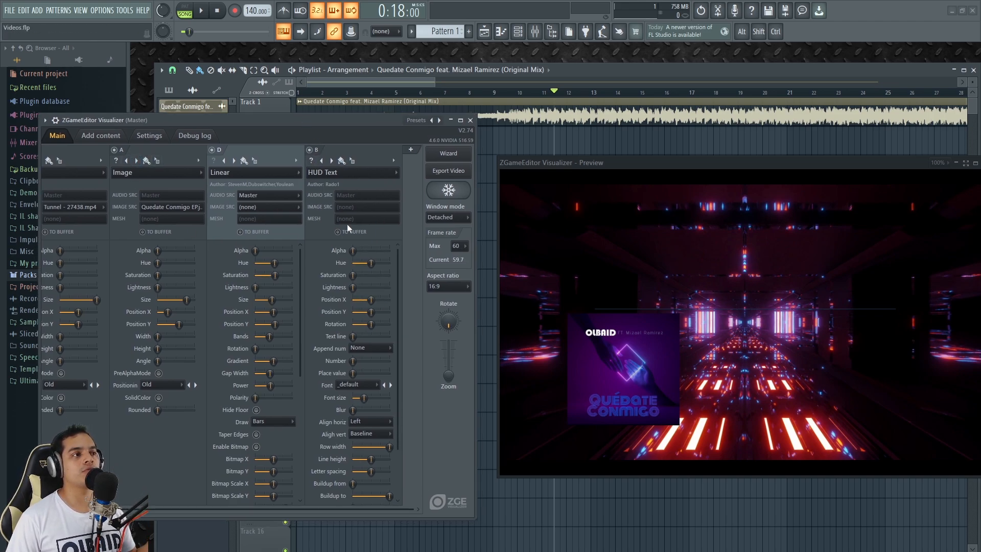
- Enter the visualizer's text content on three lines: "Olbaid", "Quedate conmigo" and "Original mix"
click(95, 136)
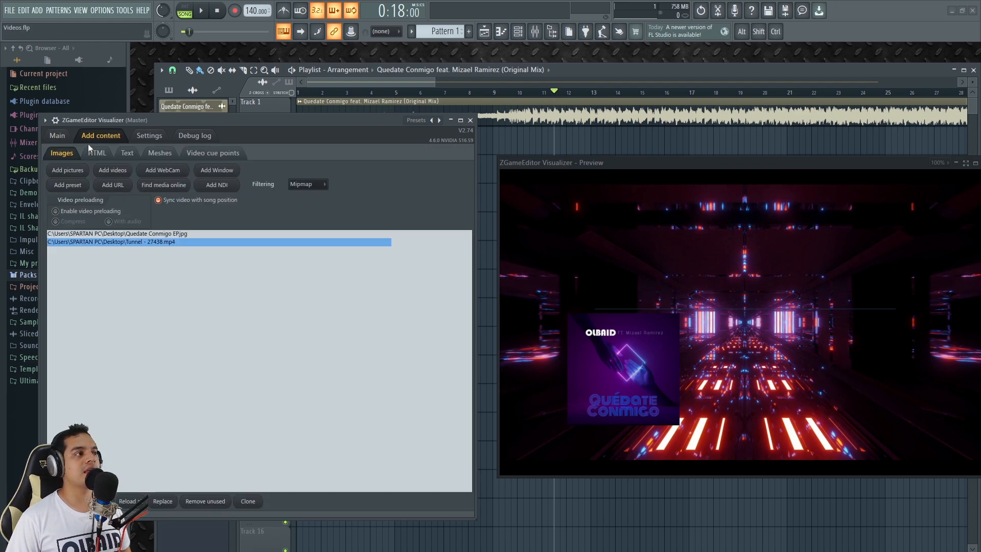
click(134, 153)
click(69, 188)
text(Olba)
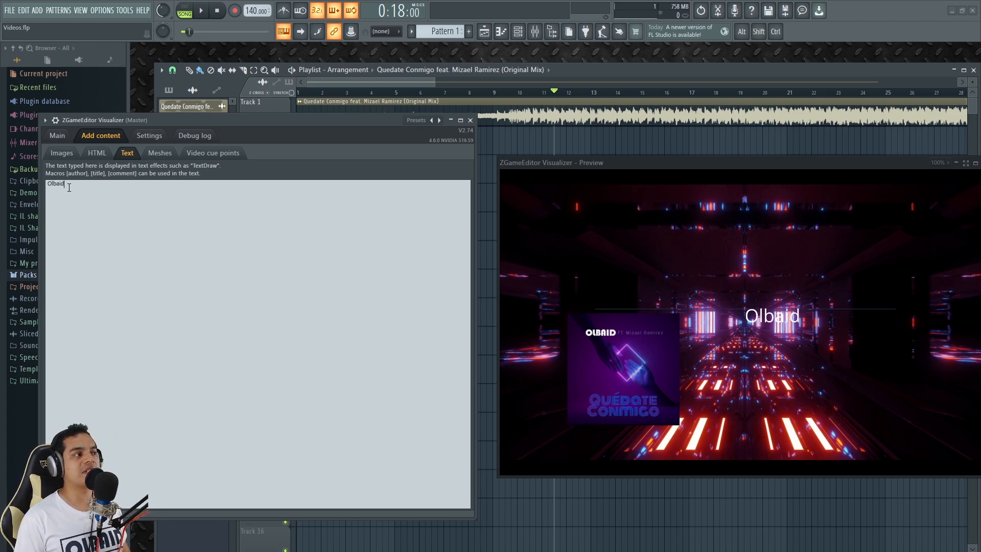
text(id)
key(Return)
text(Quedate conmigo)
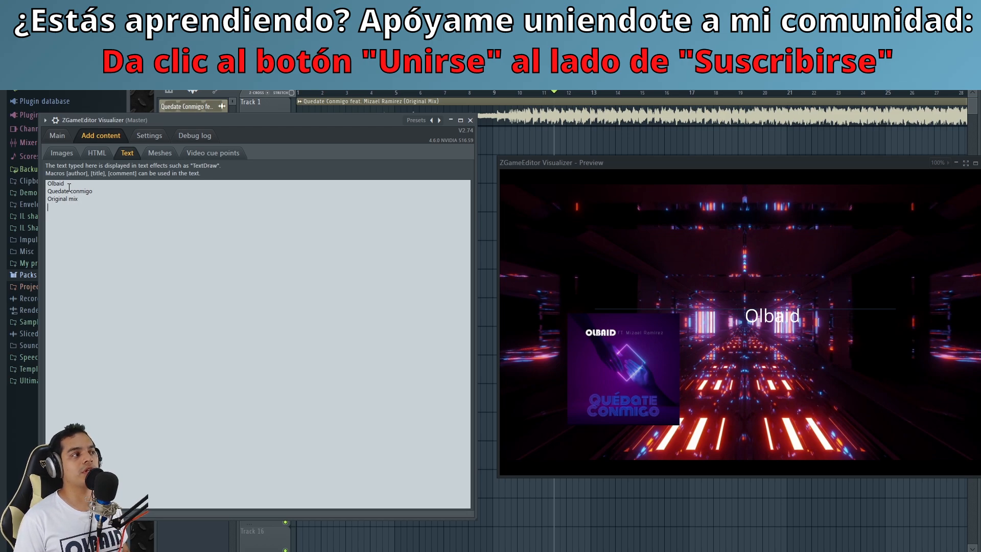
- Raise the line height of layer B's HUD Text to about 62%
click(57, 136)
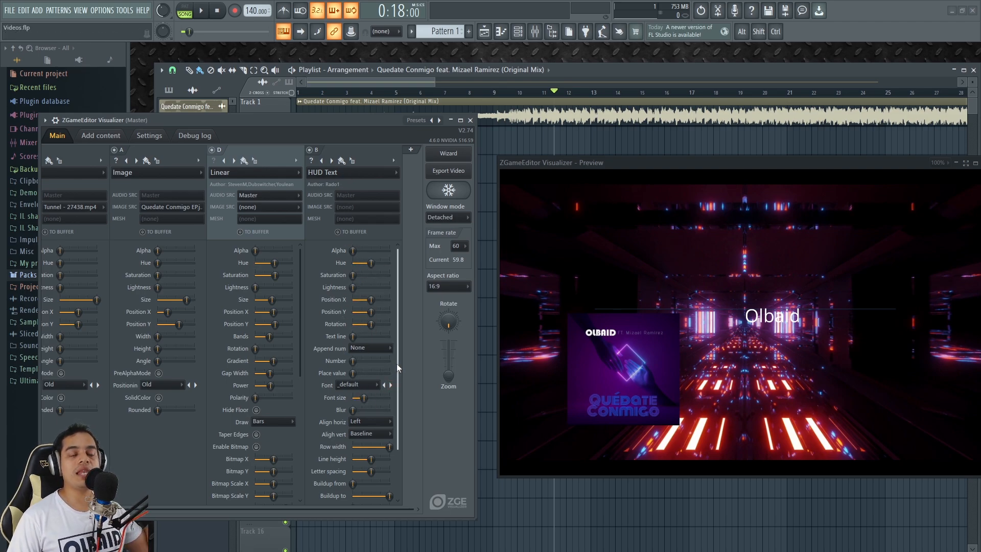
drag(398, 376, 374, 419)
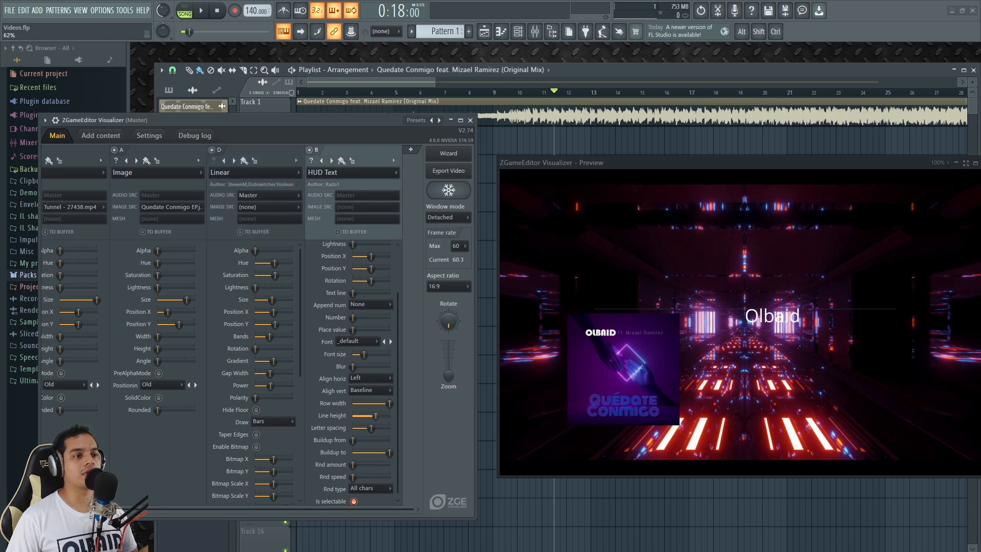
drag(374, 415, 373, 429)
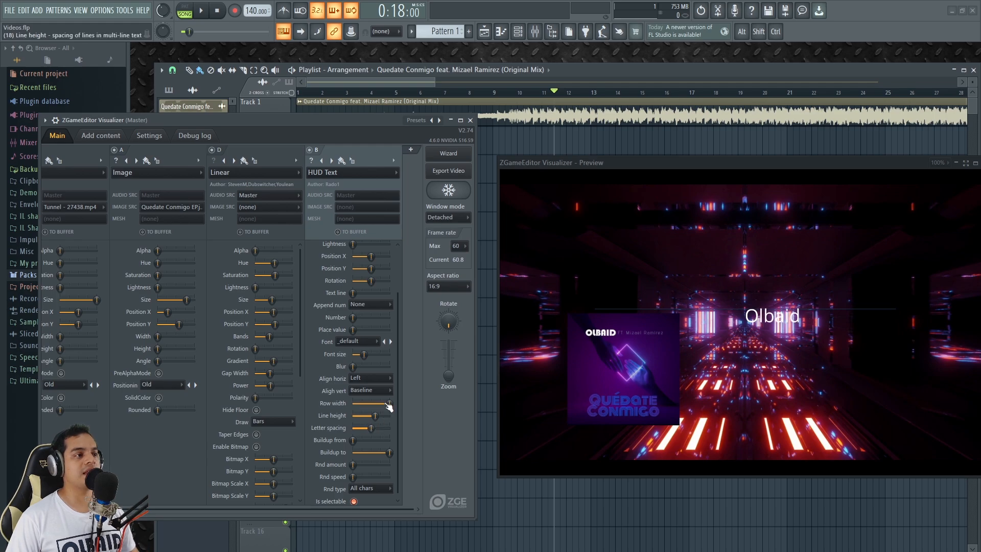
- Try Dosis-SemiBold, OpenSans-Regular, OpenSansCondensed-Light and a script font on layer B's text
scroll(393, 343, up, 1)
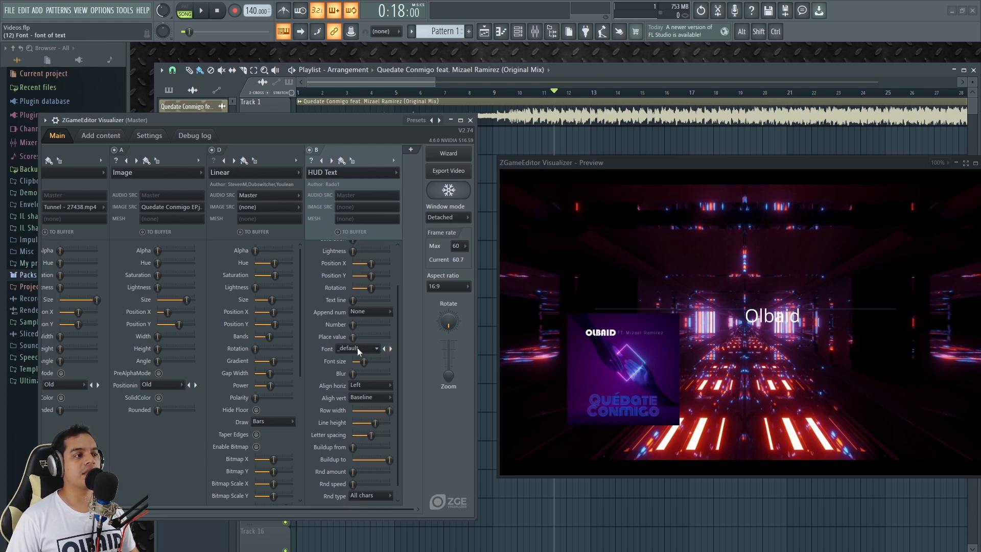
click(357, 348)
click(364, 353)
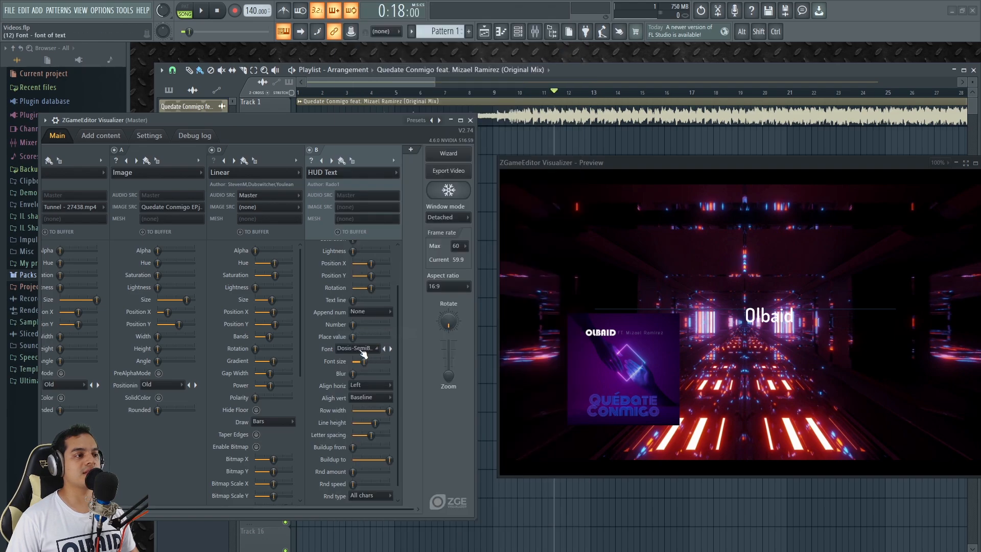
click(366, 348)
click(440, 295)
click(356, 348)
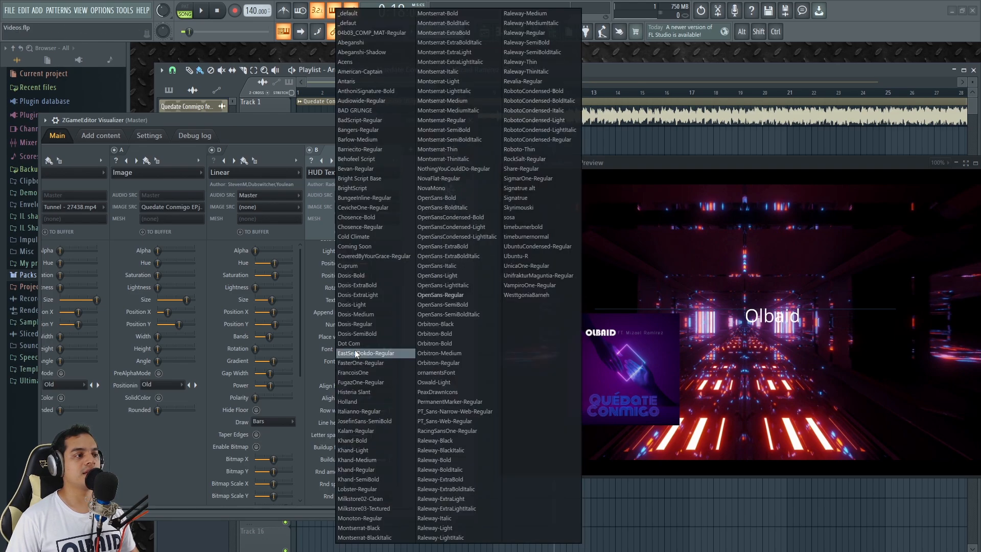
click(446, 225)
click(350, 351)
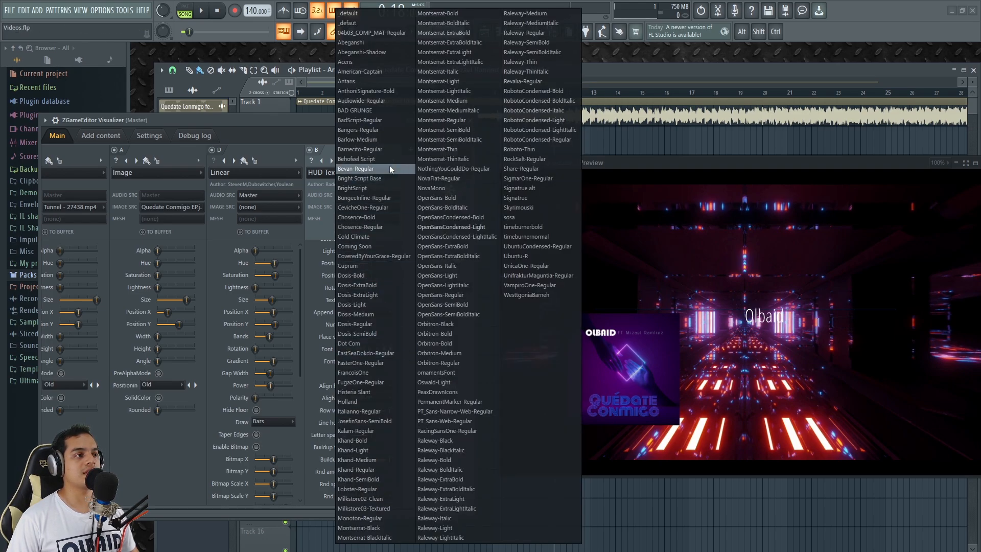
click(389, 161)
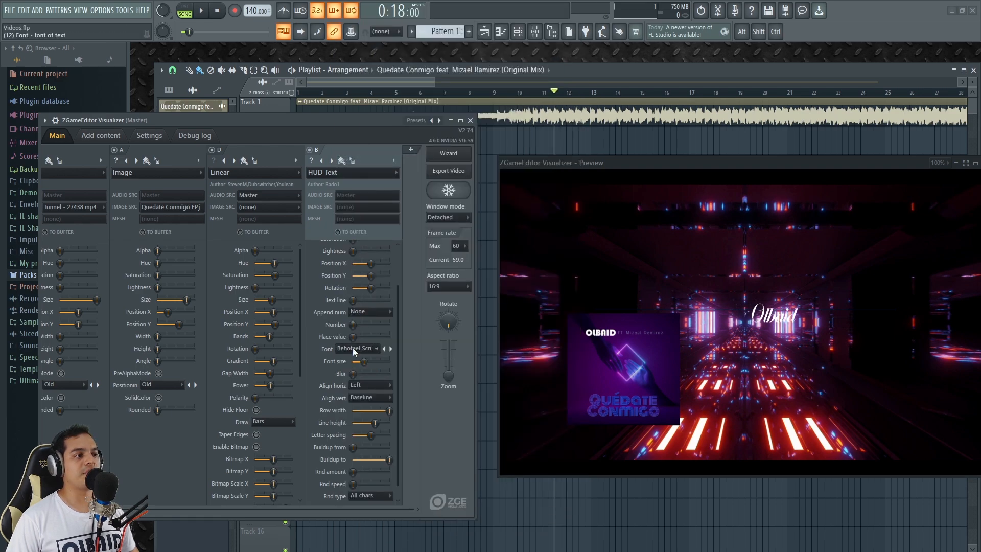
- Compare the Barriecito-Regular and Acens fonts on layer B's text, and set the font to Montserrat-Thin
click(352, 348)
click(369, 150)
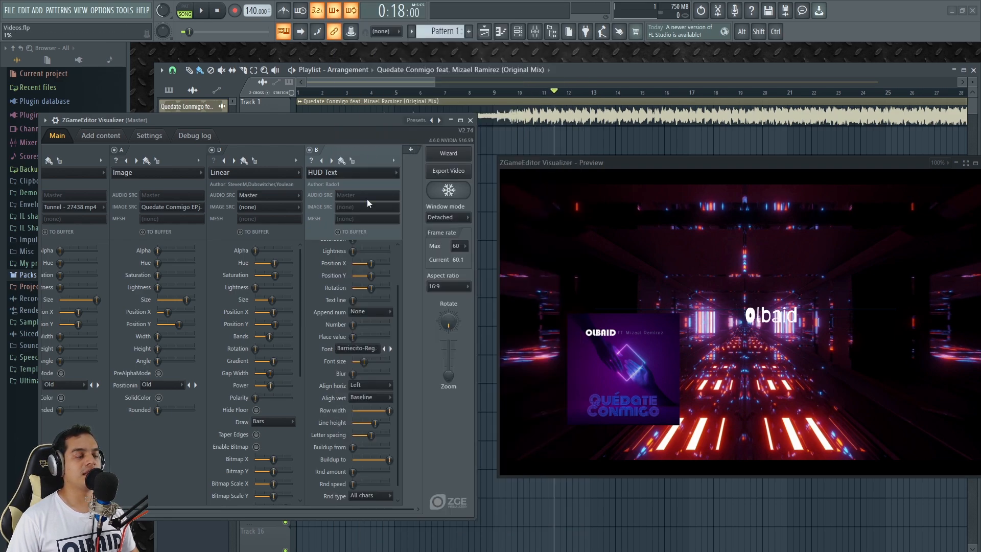
click(352, 348)
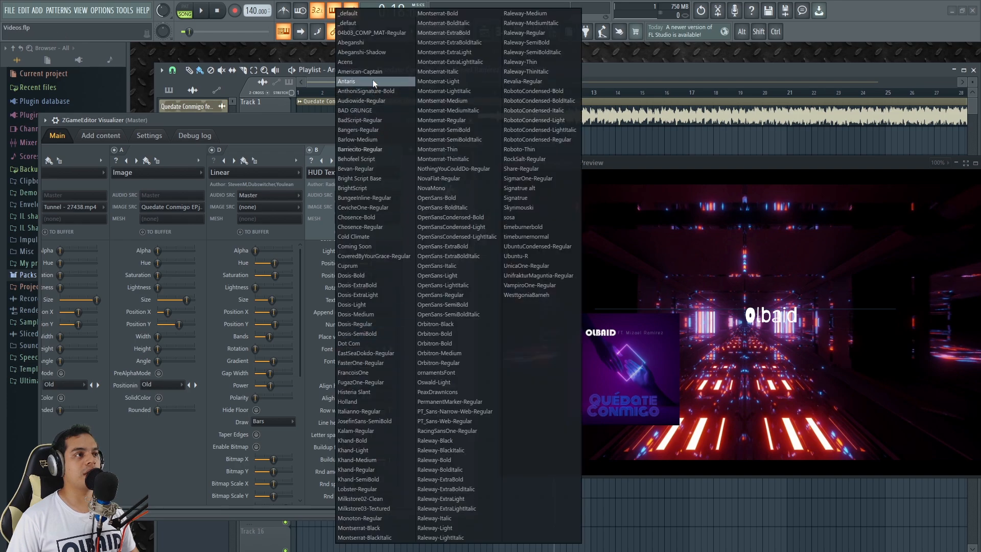
click(359, 62)
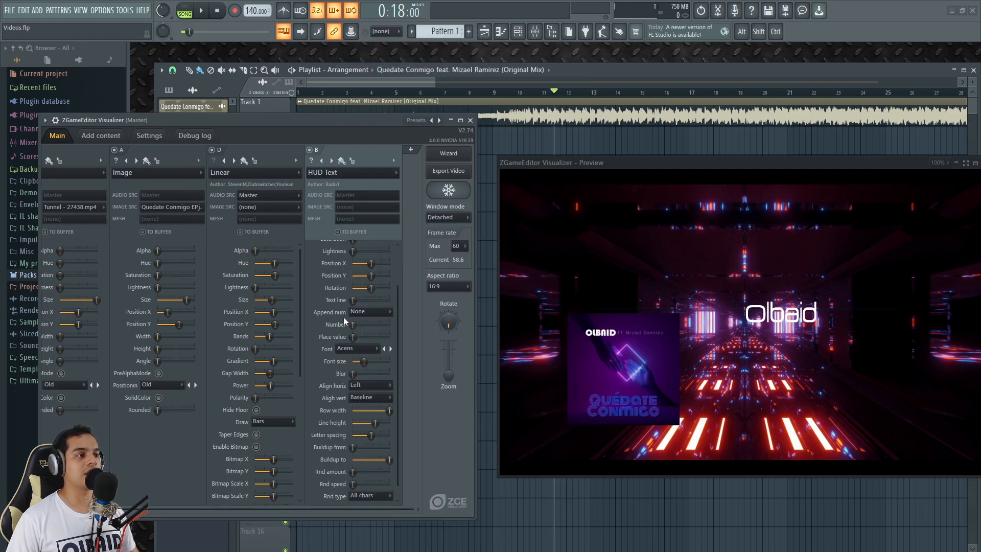
click(354, 347)
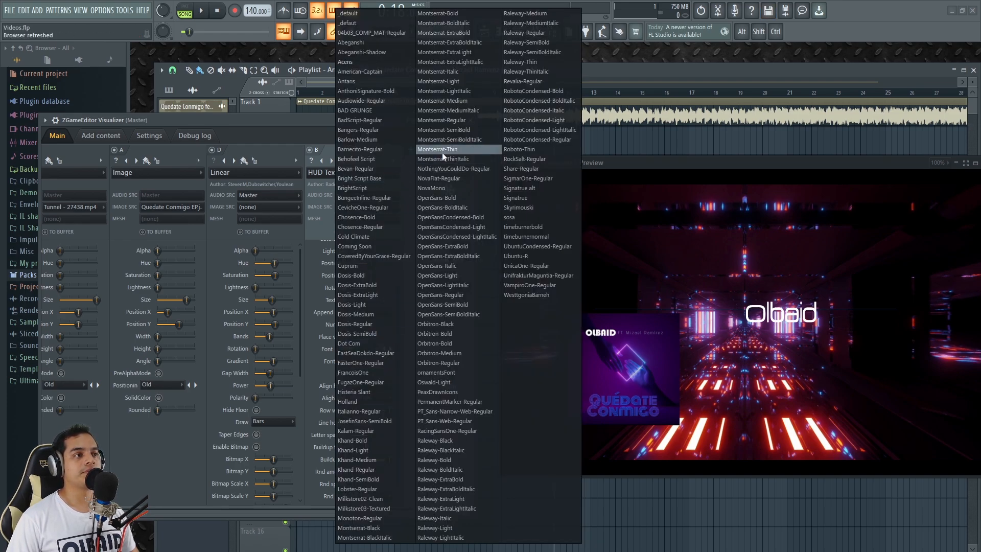
click(443, 149)
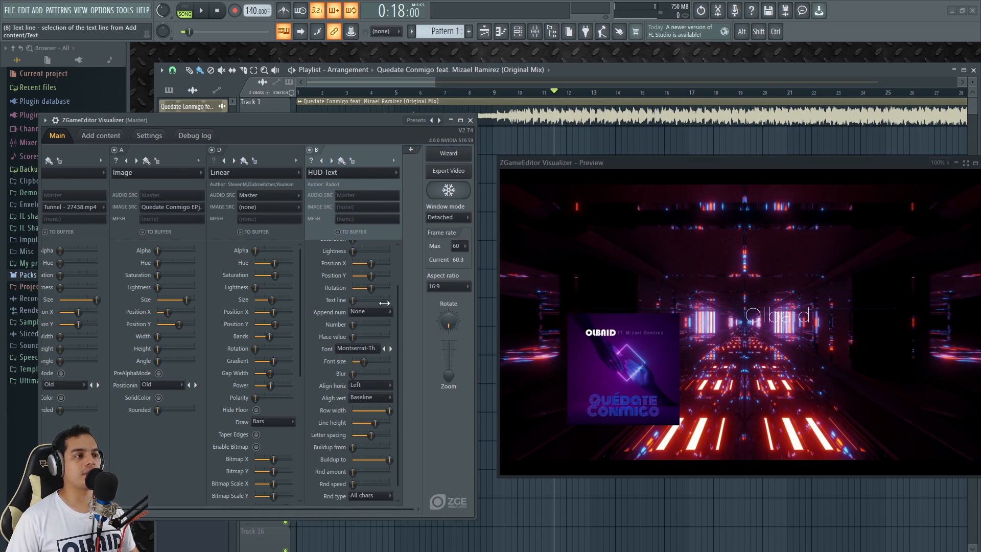
- Tint layer B's text pink with Hue and Saturation, and position it beside the cover image, below the spectrum
drag(399, 320, 400, 277)
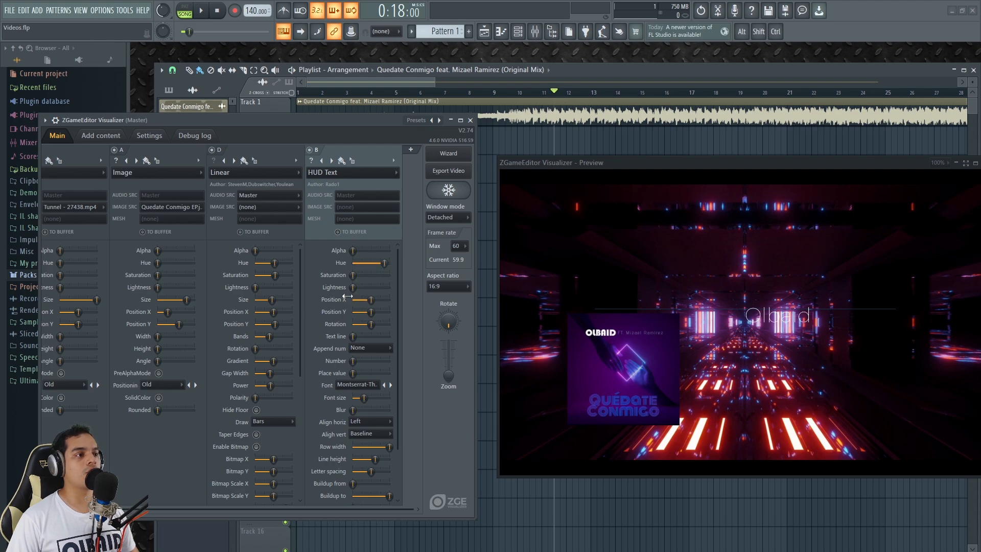
drag(357, 275, 368, 276)
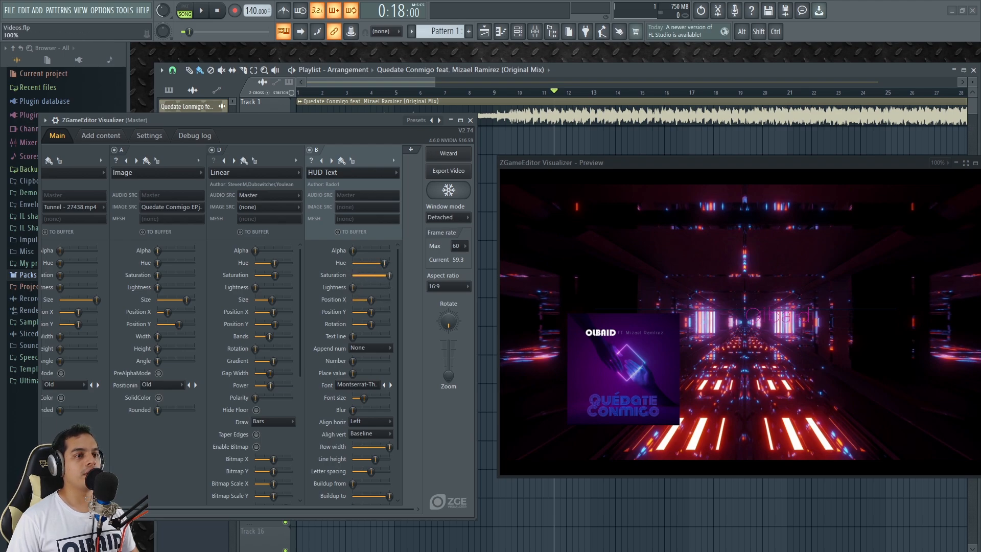
drag(378, 302, 379, 313)
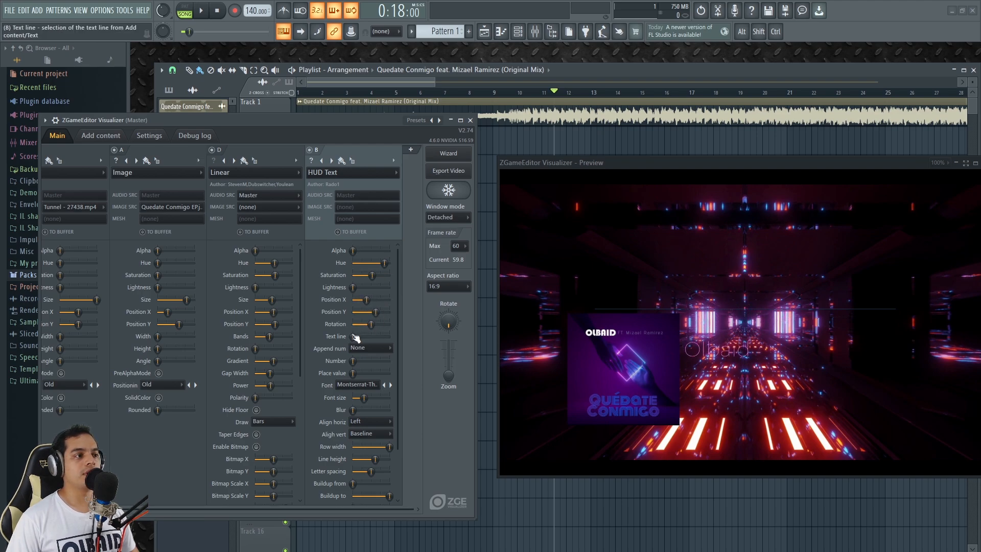
mouse_move(354, 336)
mouse_down()
mouse_move(390, 337)
mouse_move(356, 341)
mouse_up()
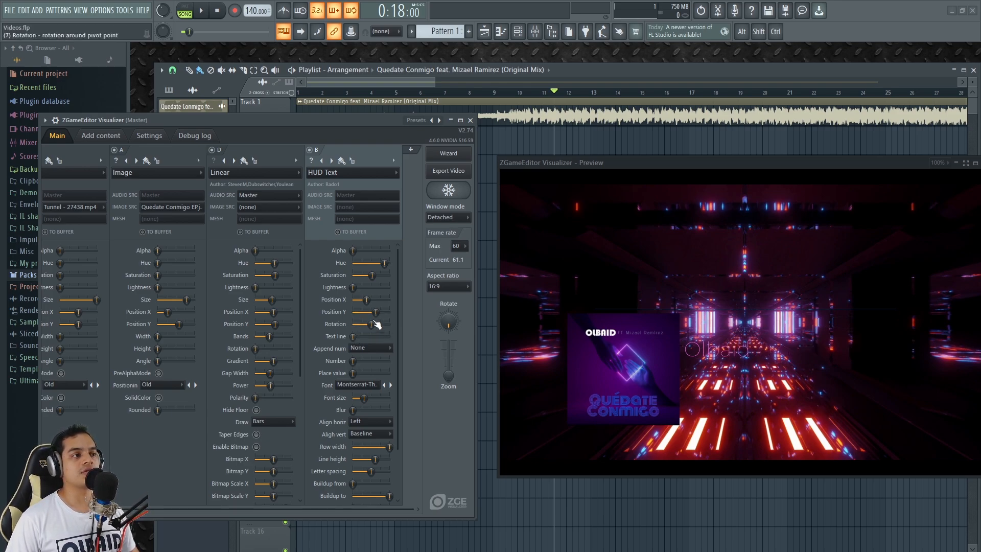
- Set layer B's font size to 41% and preview the text with the song playing, stopping playback at the end
drag(397, 317, 367, 351)
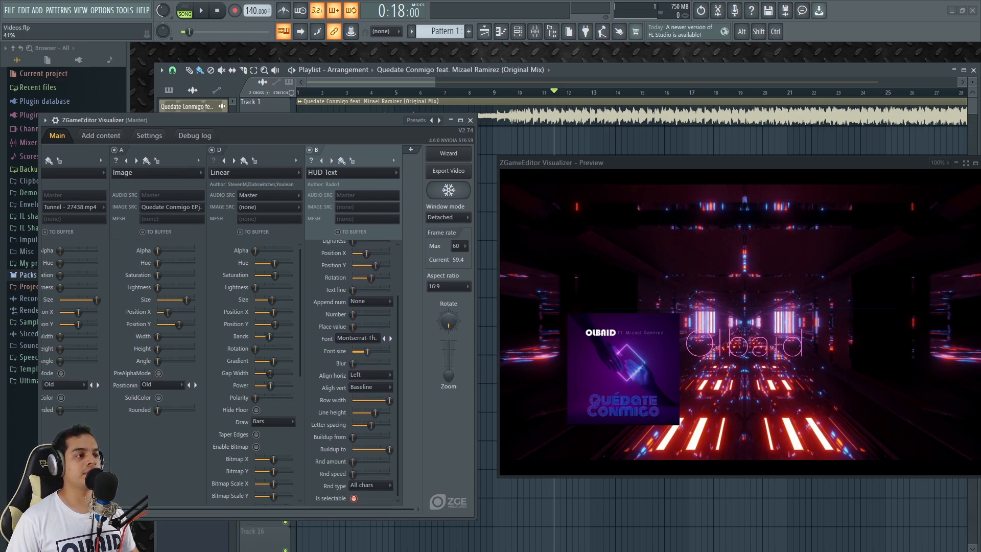
click(201, 11)
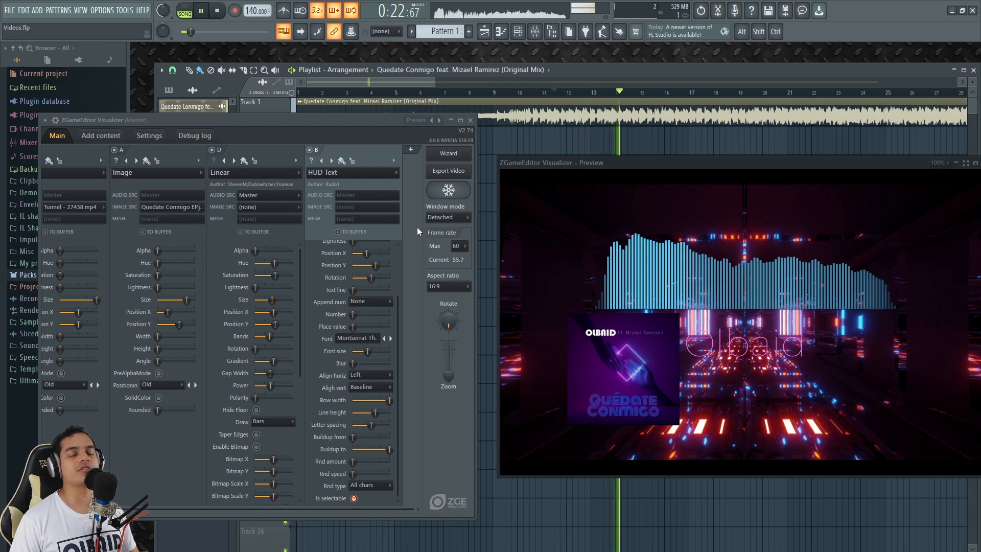
drag(353, 363, 393, 268)
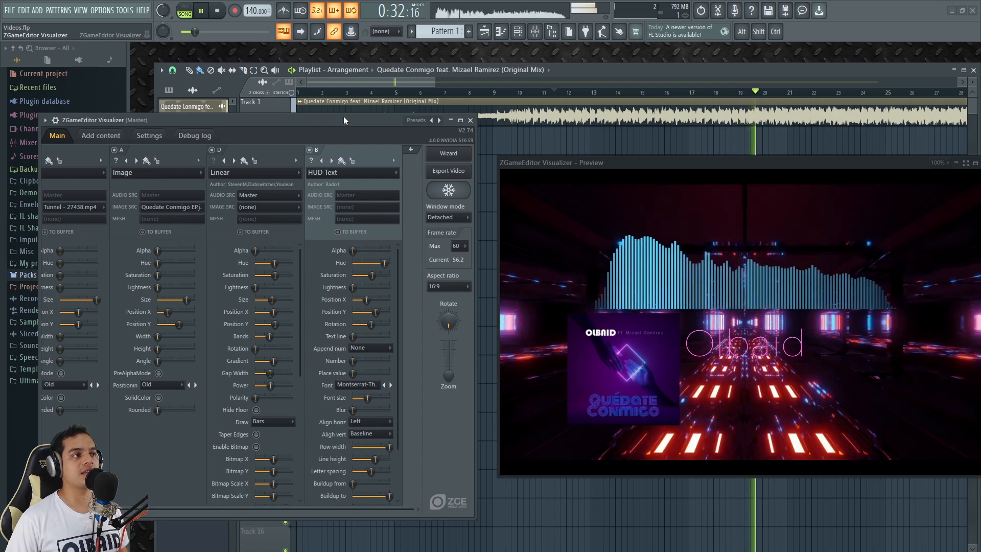
key(space)
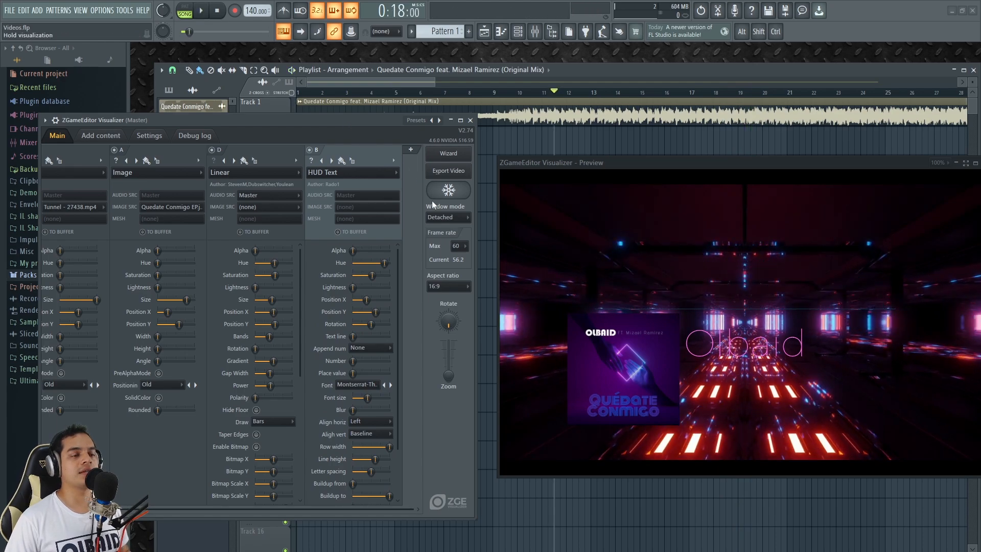
- Copy HUD Text layer B, add a new layer, and paste the copied layer there
drag(387, 507, 406, 510)
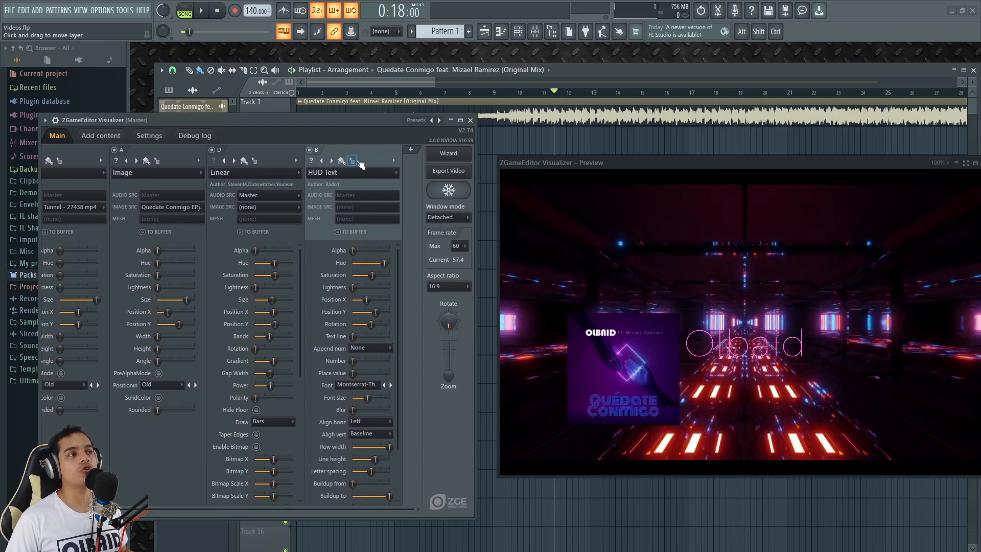
click(393, 162)
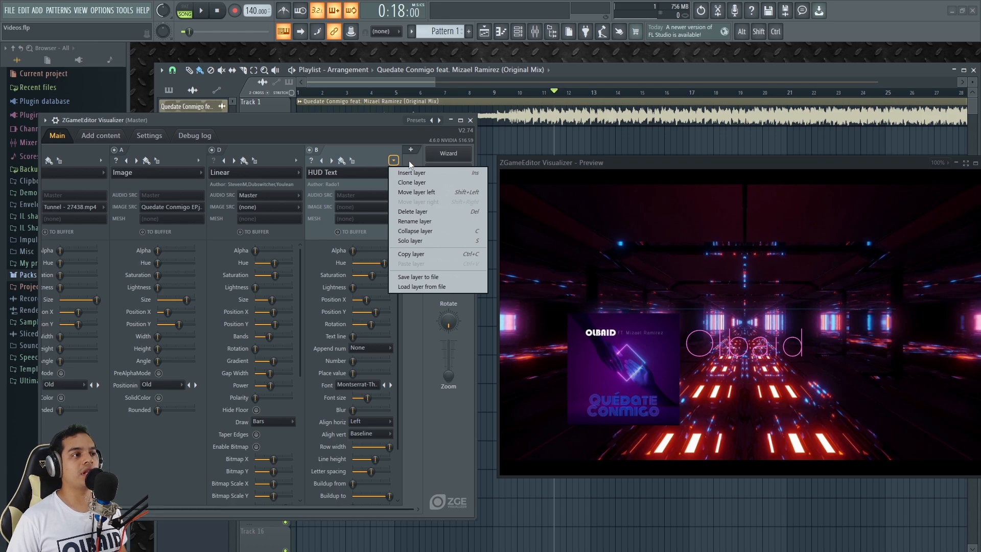
click(420, 254)
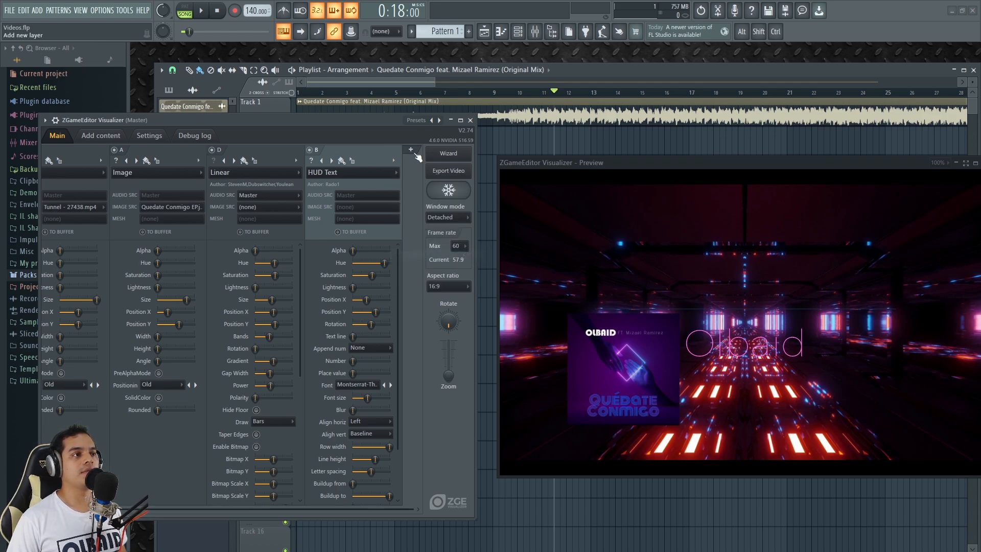
click(411, 149)
click(394, 160)
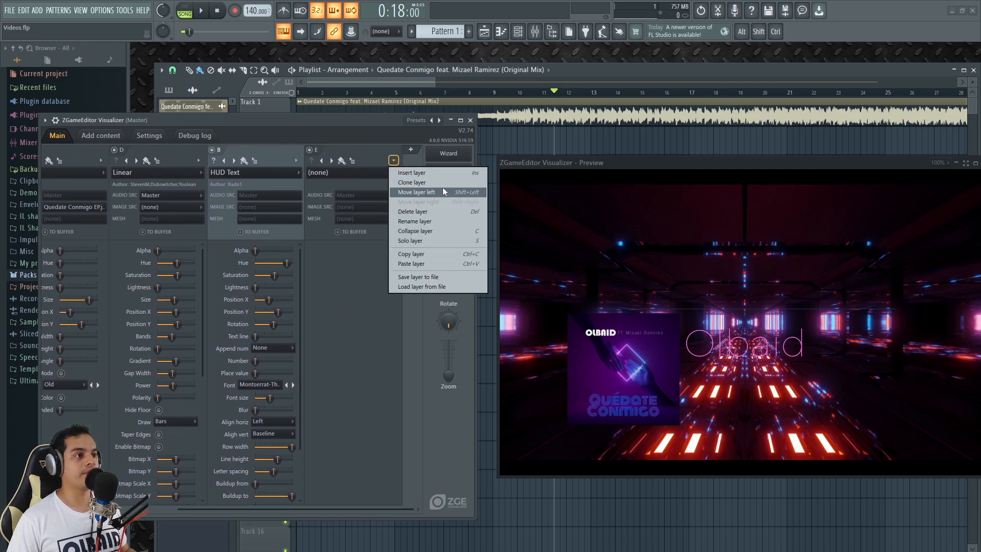
click(403, 263)
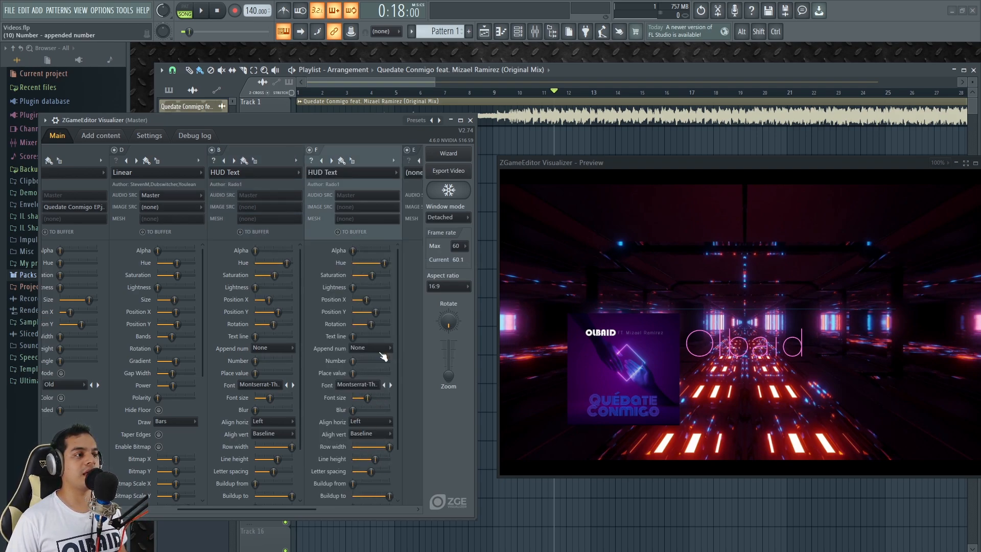
- Set layer F's text line to 34% for "Quédate conmigo", place it below layer B's text with a slightly smaller font, and preview with the song
drag(356, 338, 368, 338)
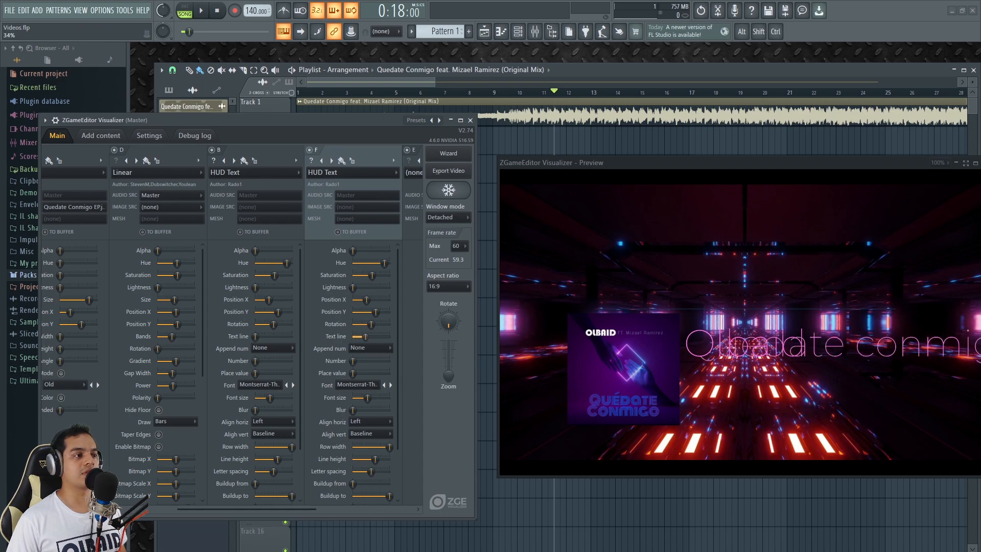
drag(376, 311, 380, 312)
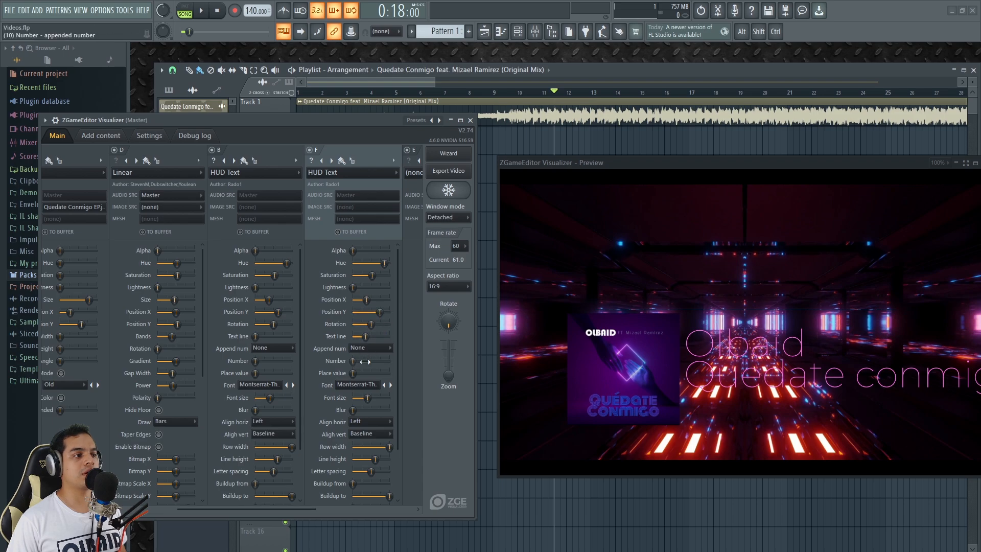
drag(367, 398, 365, 398)
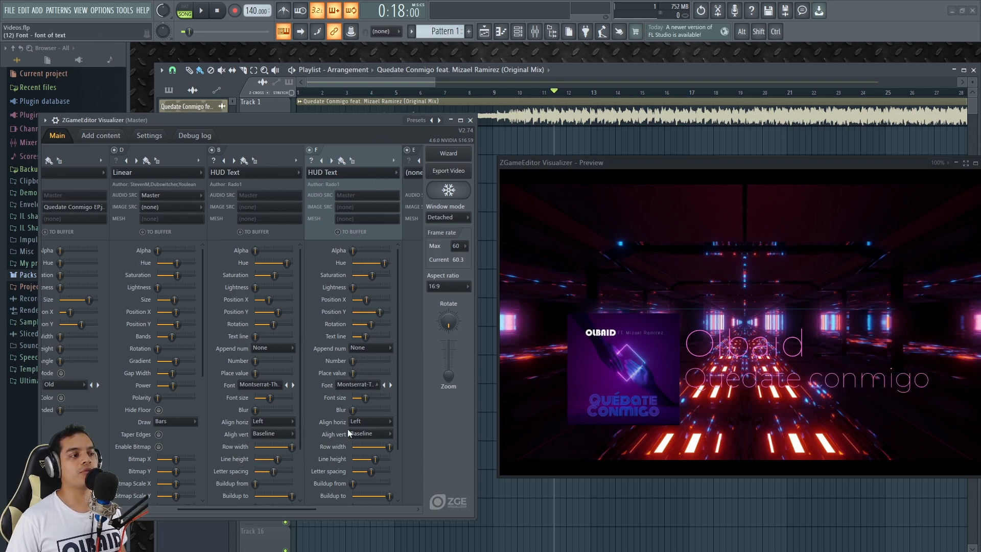
drag(249, 509, 318, 508)
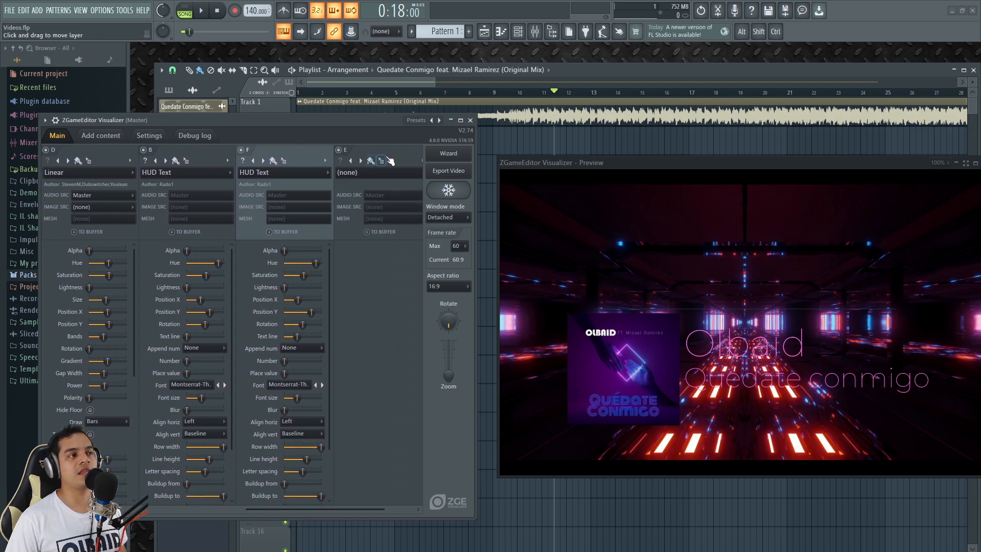
key(space)
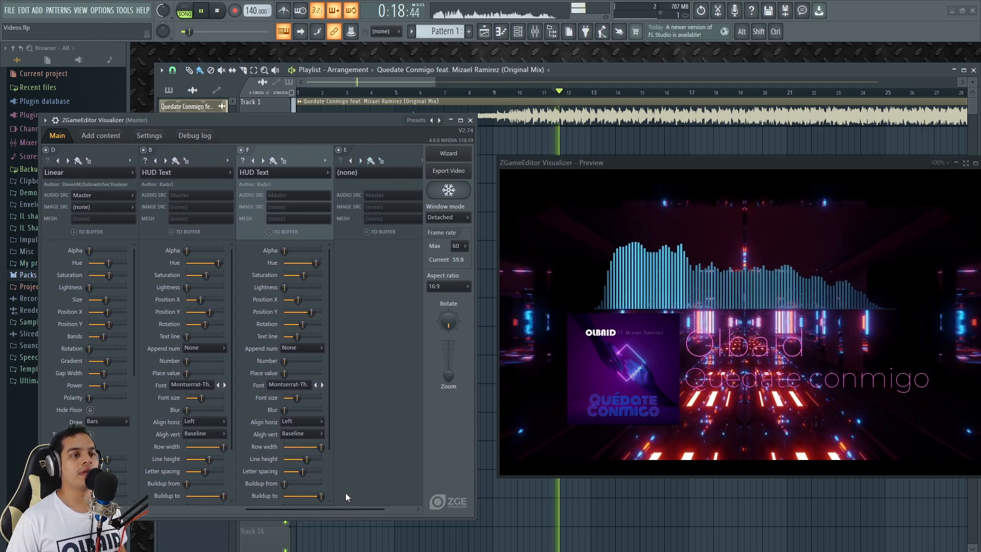
key(space)
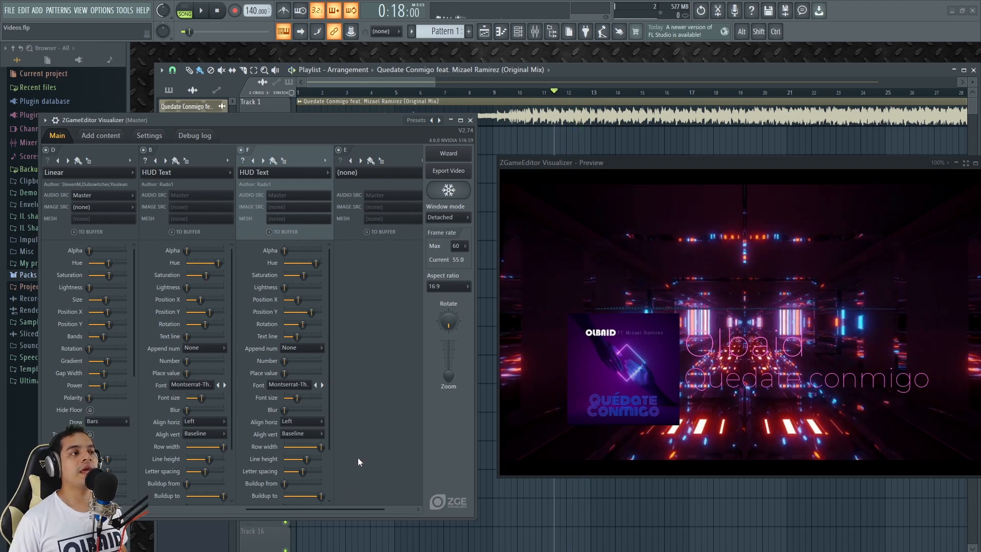
- Assign the Youlean Audio Shake effect to empty layer E and preview it with the song playing, stopping playback at the end
drag(346, 511, 378, 509)
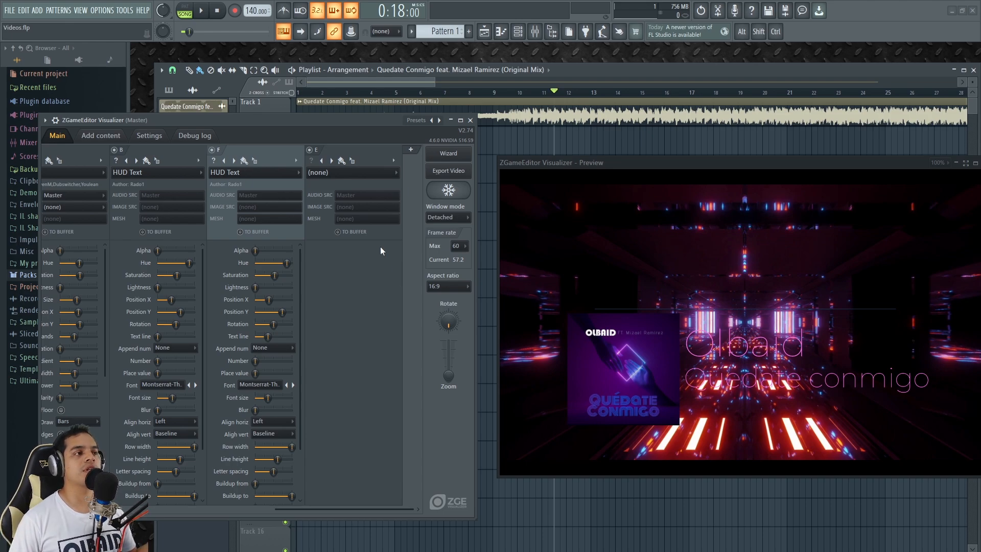
click(377, 175)
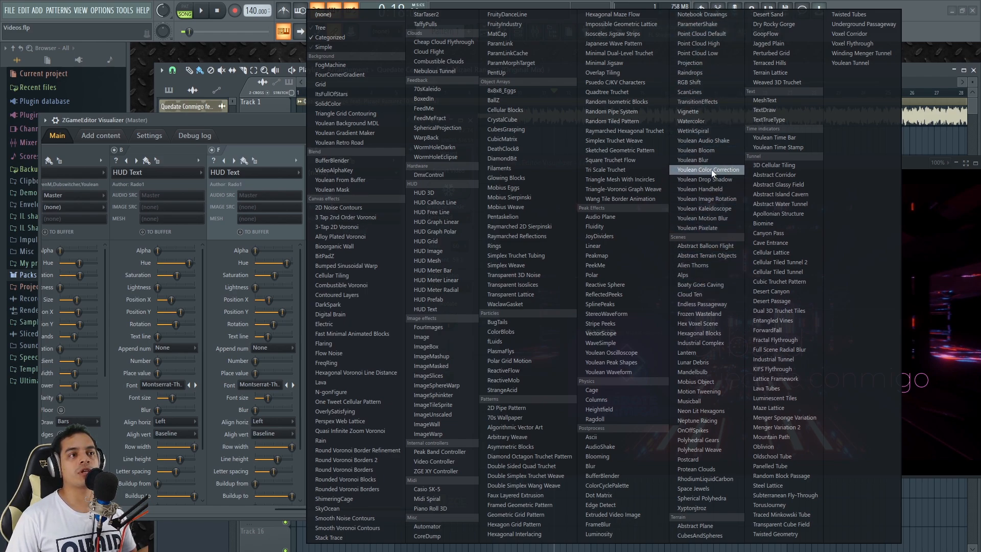
click(710, 140)
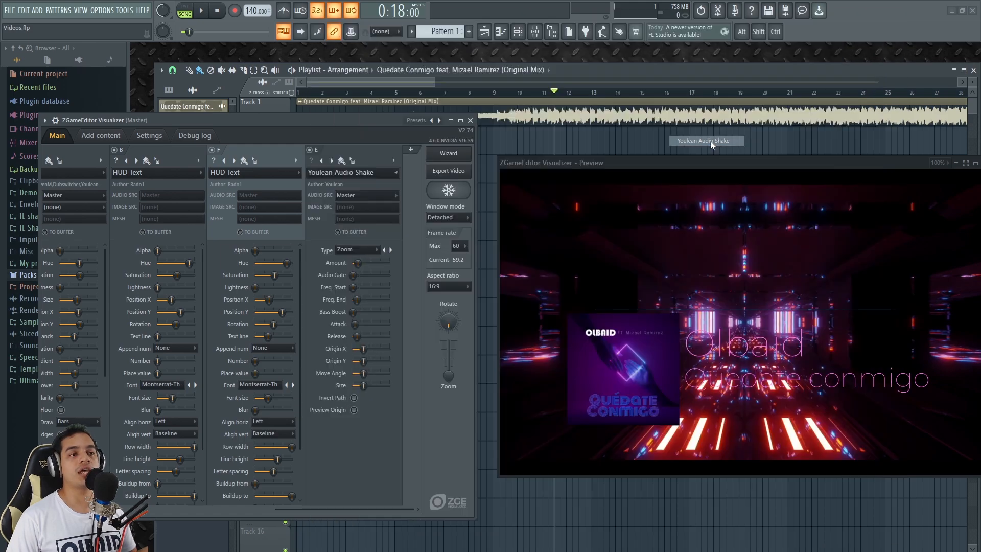
click(203, 12)
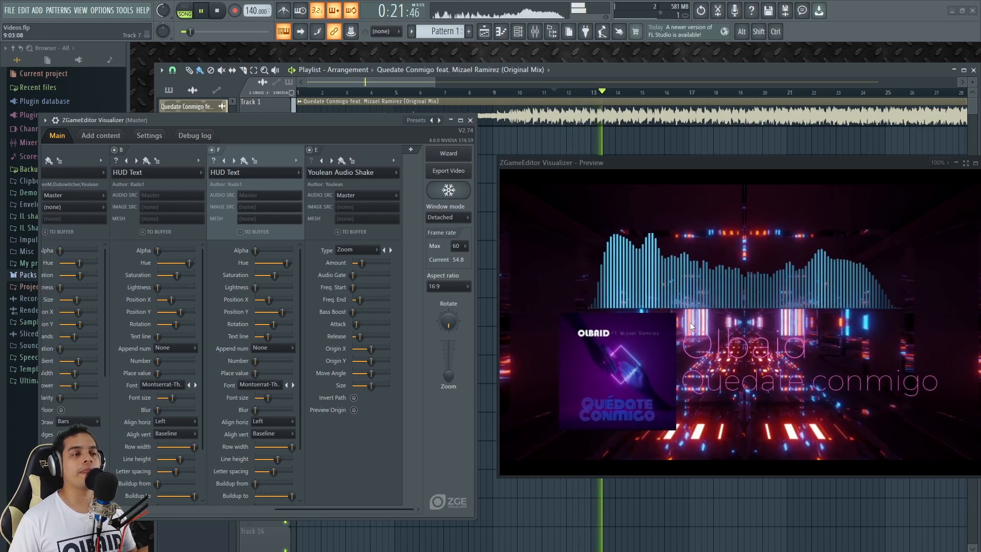
mouse_move(326, 510)
mouse_down()
mouse_move(124, 509)
mouse_move(338, 503)
mouse_up()
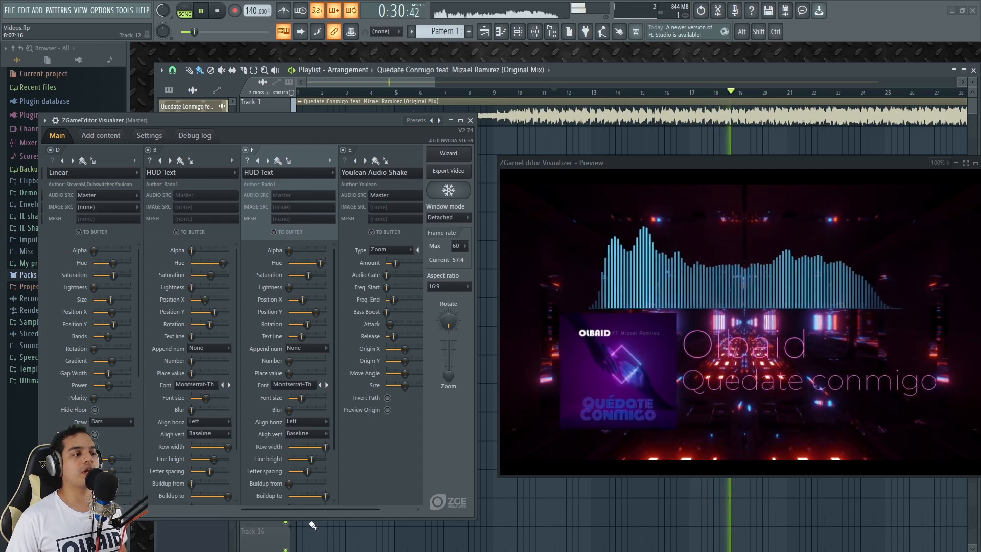
key(space)
- Move the Youlean Audio Shake layer directly after the tunnel video layer, ahead of the cover image, and start playback
drag(343, 507, 366, 507)
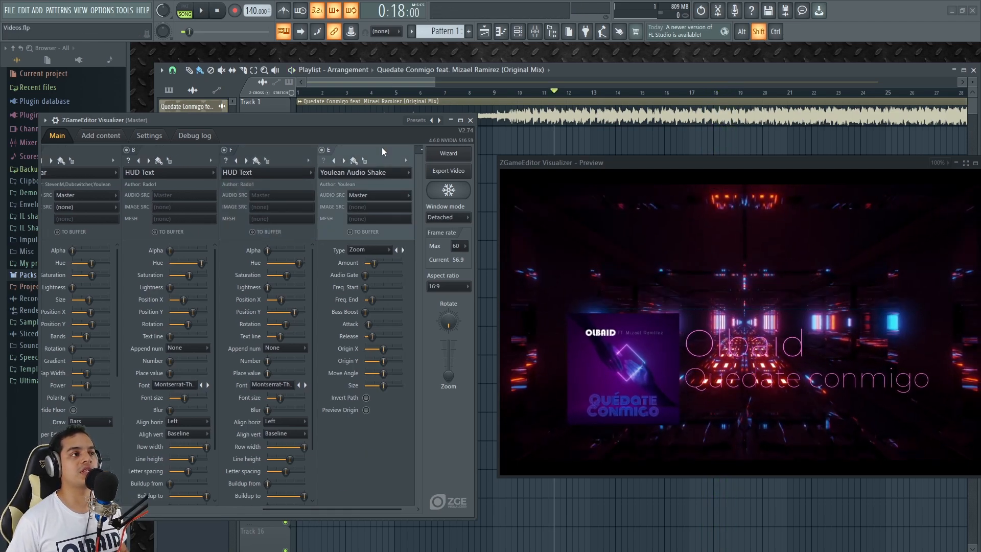
scroll(382, 147, right, 5)
scroll(381, 147, left, 2)
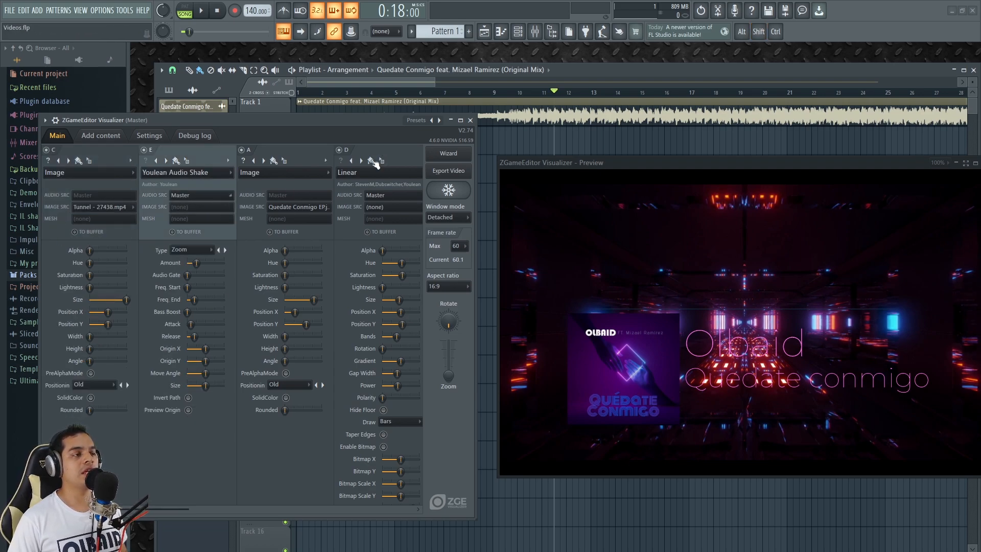
click(203, 9)
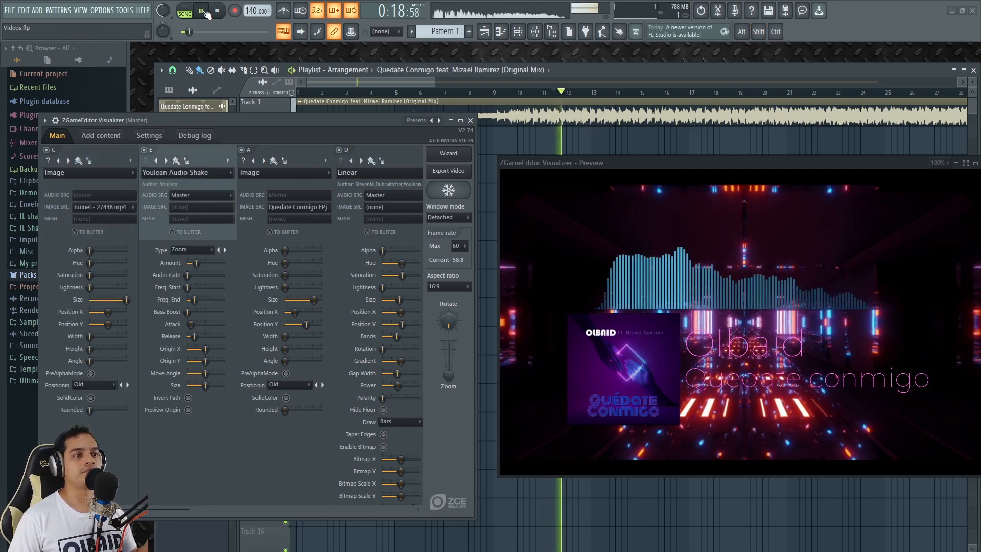
- Raise Audio Shake's Amount past mid-range, compare the layer after the cover image, return it behind the tunnel video, and stop playback
drag(196, 262, 209, 263)
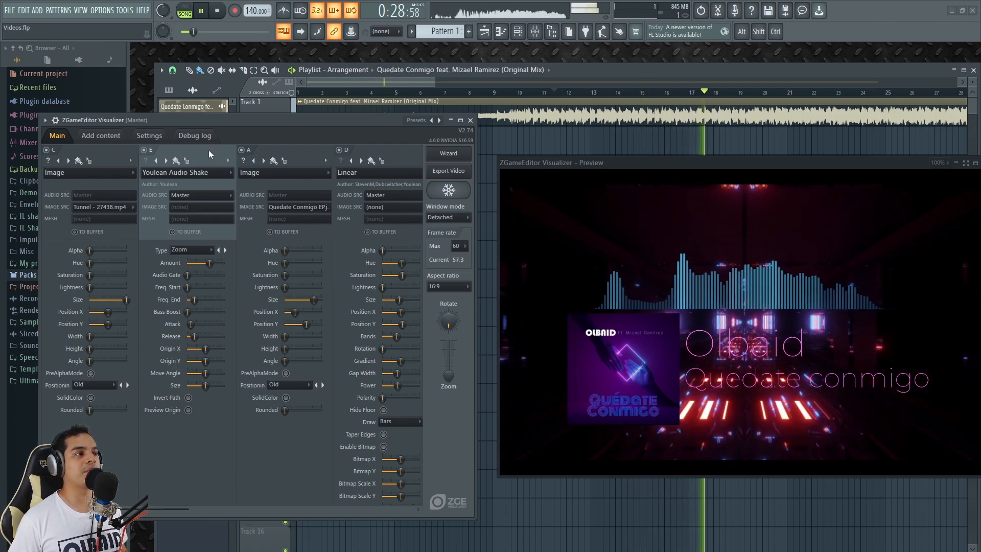
scroll(208, 150, down, 1)
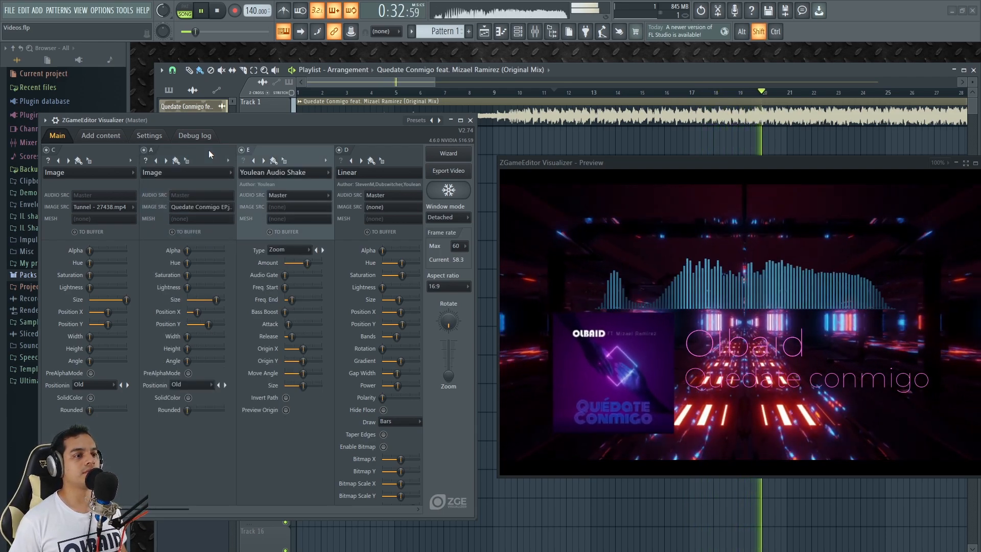
scroll(209, 149, down, 1)
key(space)
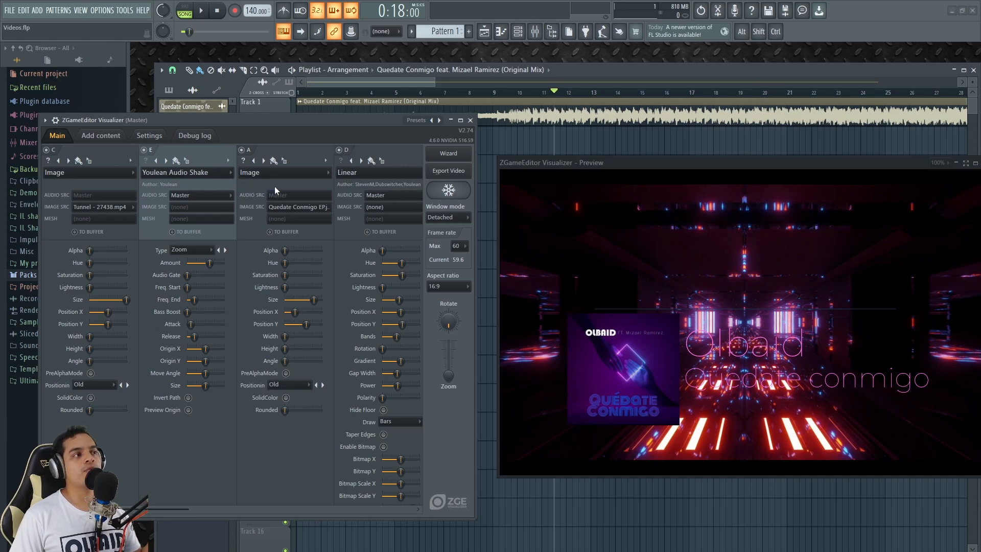
- Try the Polar effect on layer D in place of Linear and preview it with the song playing, stopping playback at the end
drag(301, 122, 292, 119)
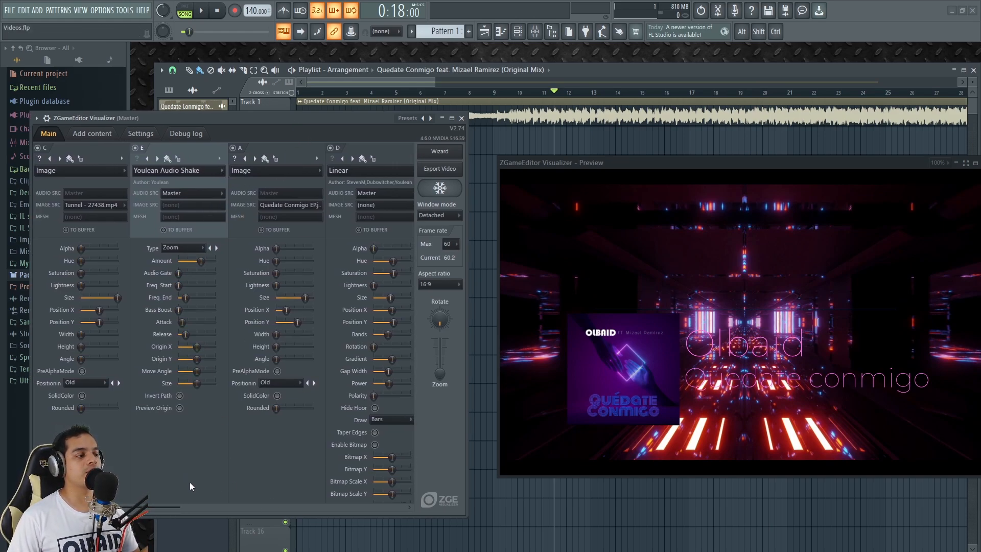
drag(147, 507, 260, 504)
click(272, 170)
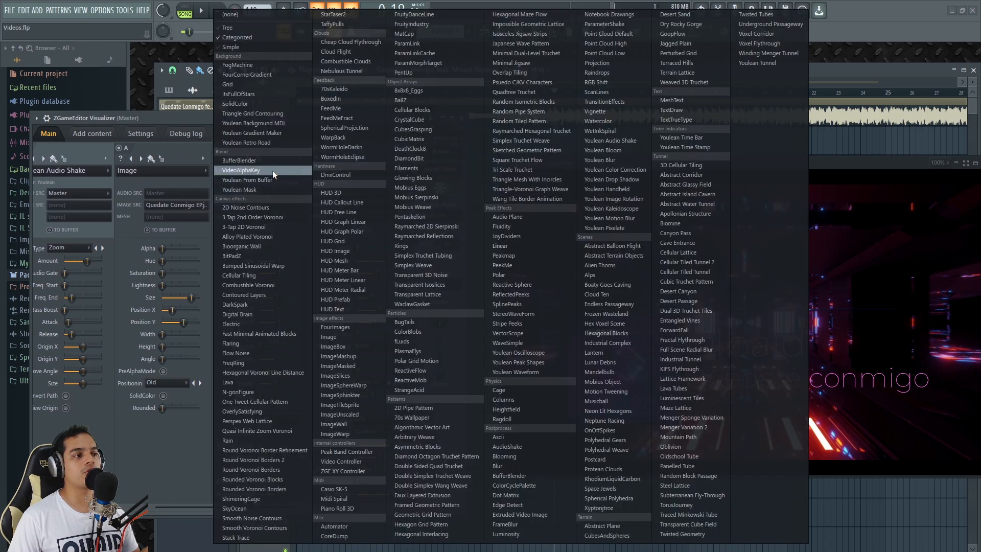
click(516, 274)
key(space)
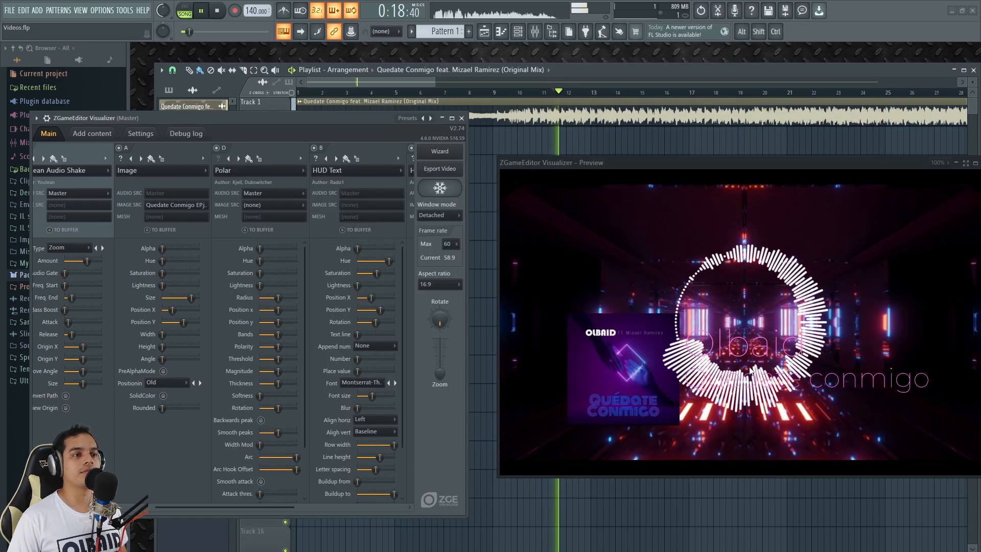
click(270, 205)
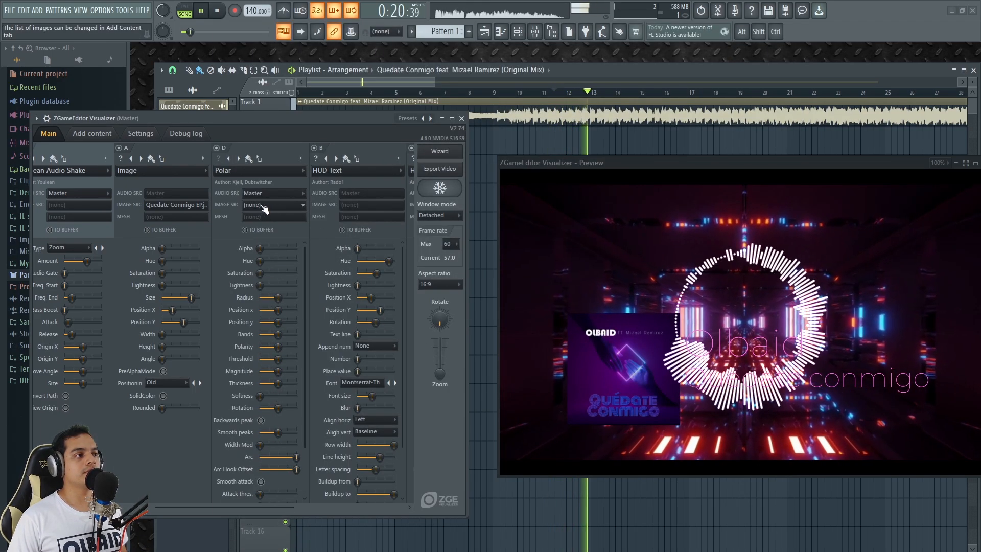
key(space)
click(355, 134)
drag(350, 121, 345, 121)
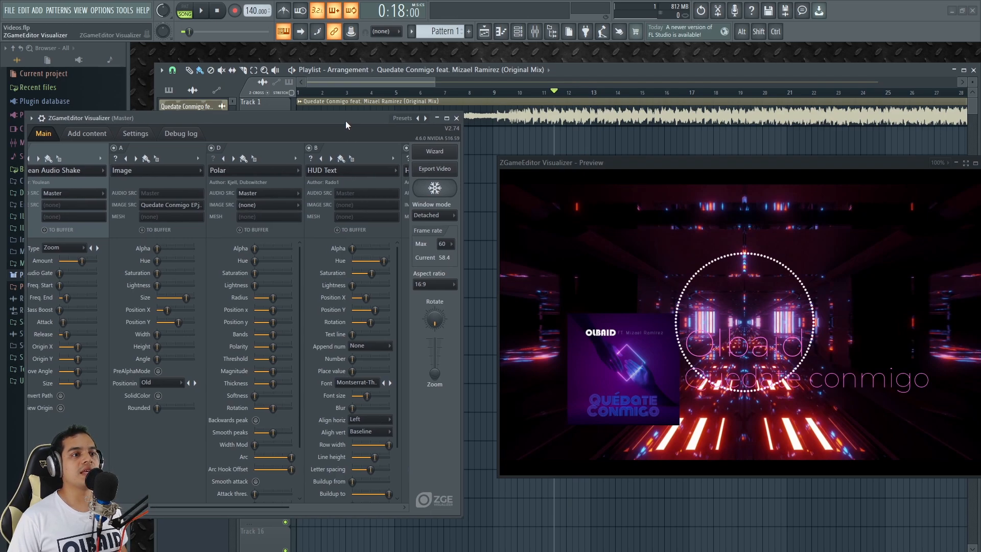
- Undo the recent parameter tweaks back through layer E's Amount, layer F's text settings and layer B's font size
key(ctrl+z)
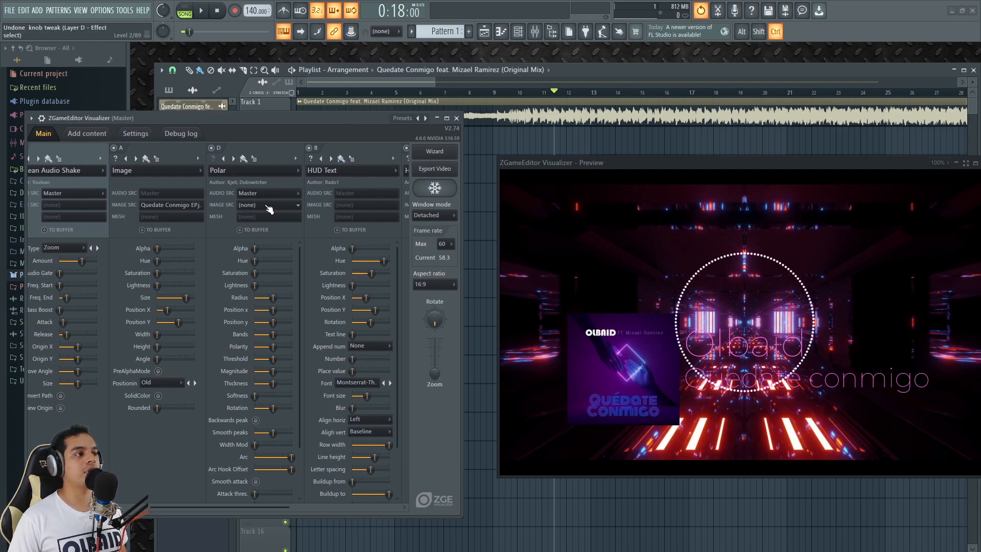
key(ctrl+z)
key(ctrl+z)
key(ctrl+z)
key(ctrl+z)
key(ctrl+z)
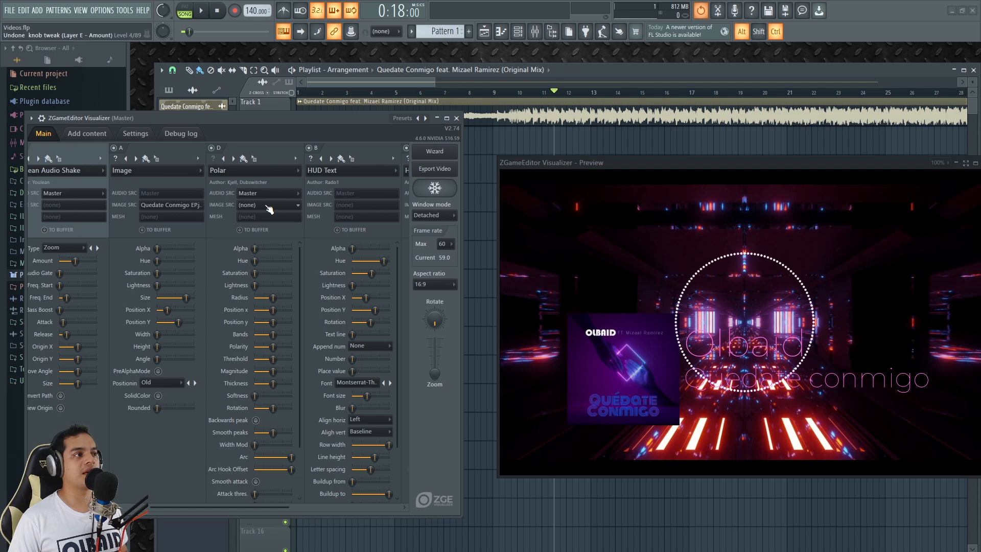
key(ctrl+z)
key(ctrl+z)
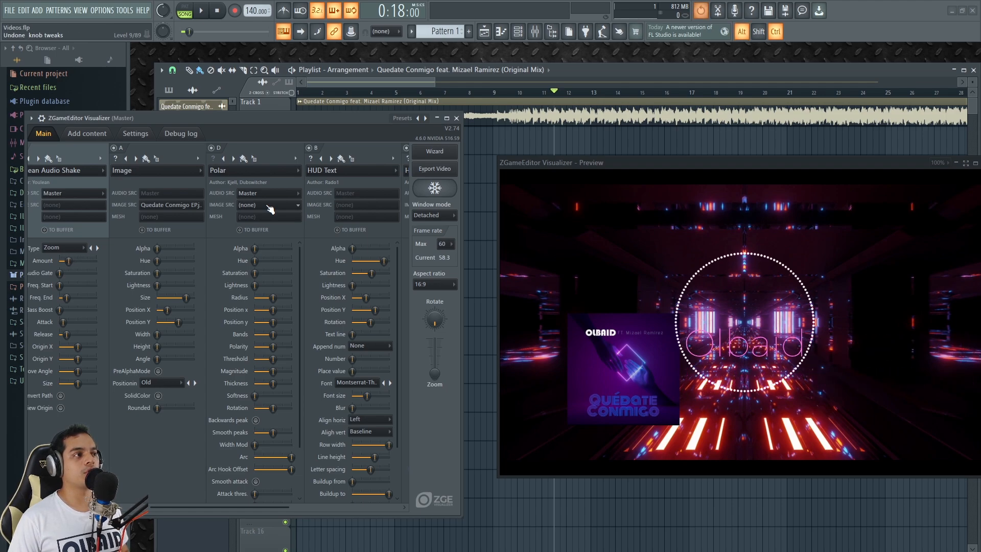
key(ctrl+z)
key(ctrl+z)
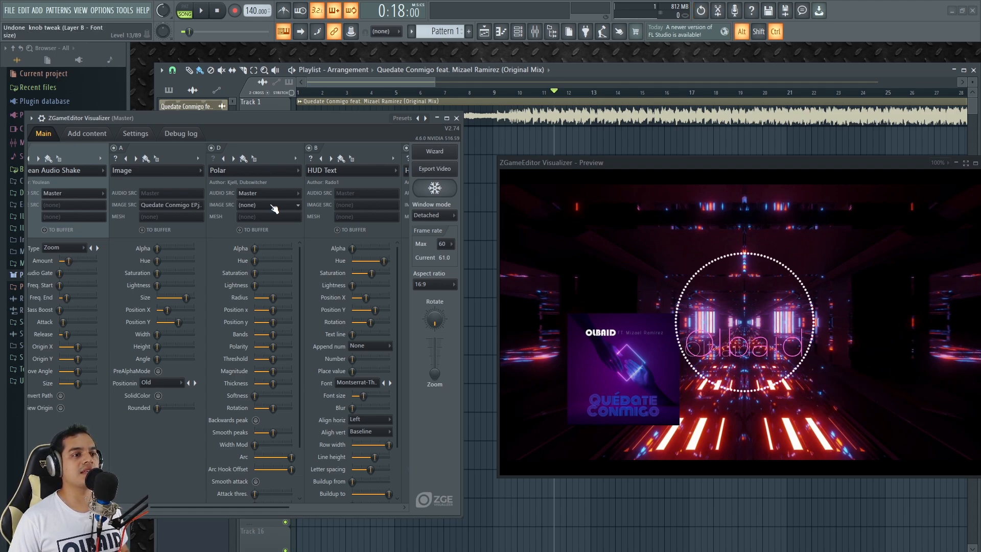
- Redo the undone tweaks to layer B's font size, layer F's text settings and layer E's Amount
key(ctrl+y)
key(ctrl+y)
key(ctrl+y)
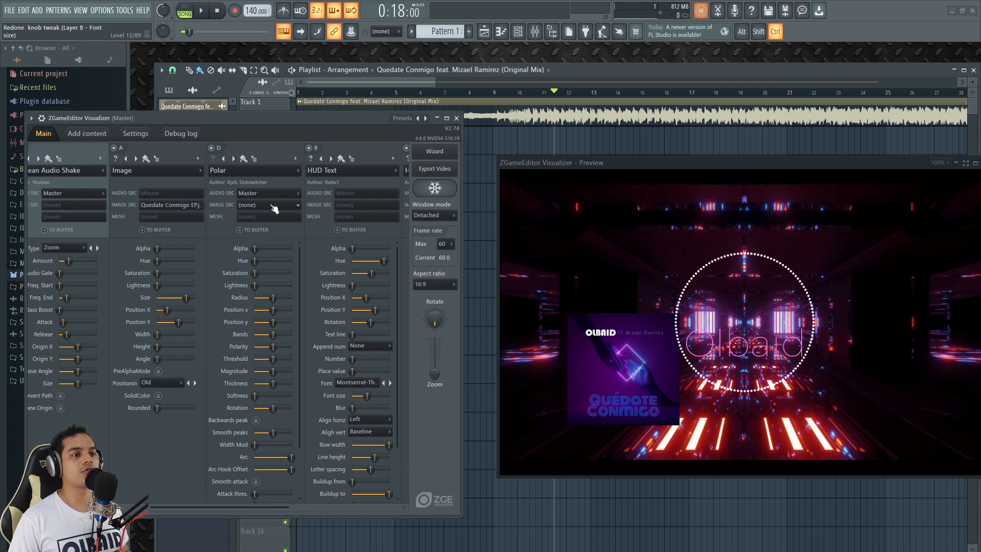
key(ctrl+y)
key(ctrl+y)
key(ctrl+y)
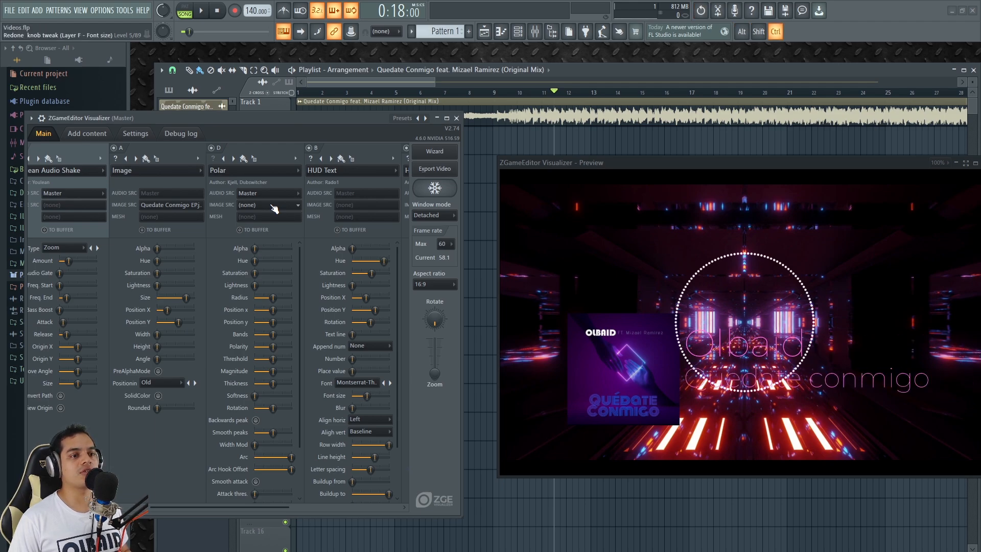
key(ctrl+y)
key(ctrl+y)
key(ctrl+y)
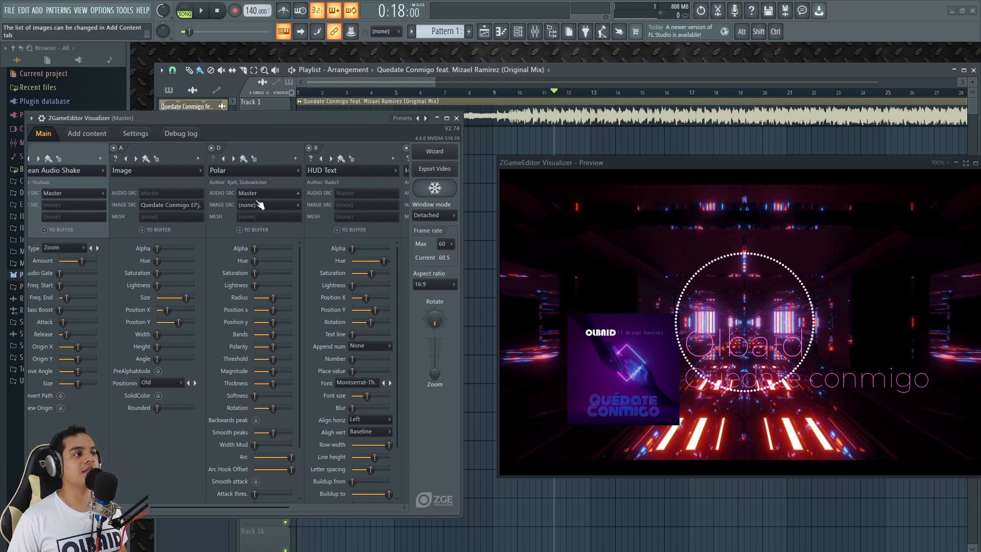
- Return layer D to the Linear effect and lower Youlean Audio Shake's Amount to roughly a quarter, stopping playback at the end
click(267, 175)
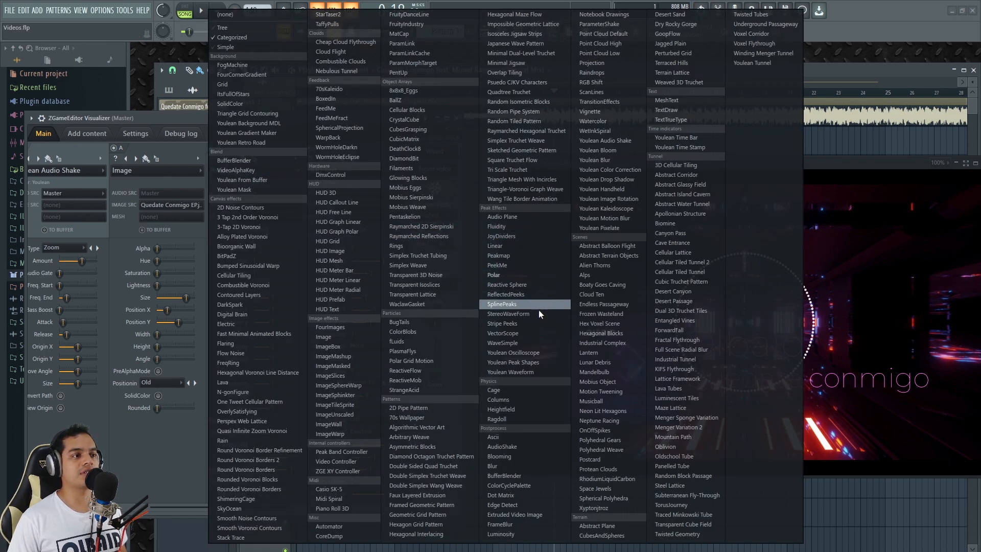
click(512, 246)
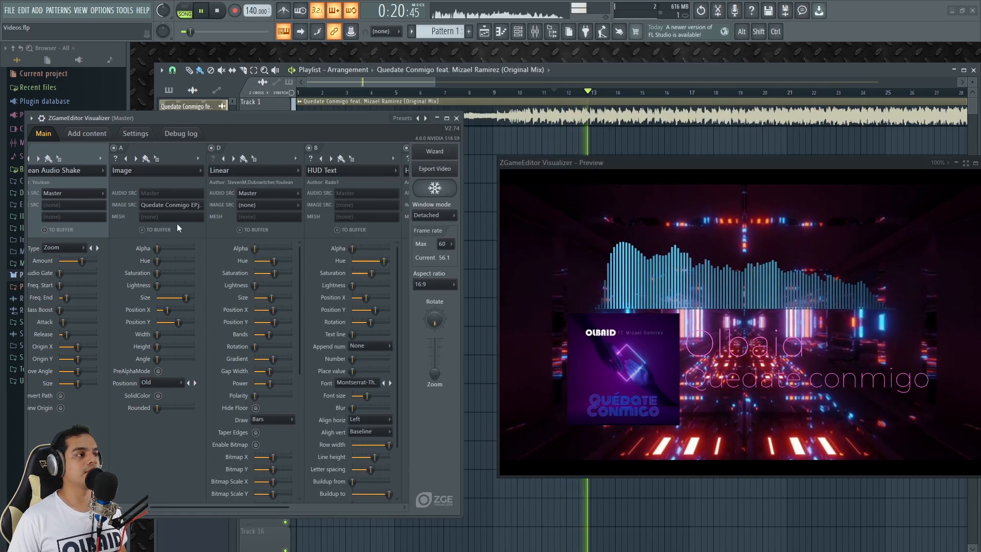
drag(248, 507, 135, 508)
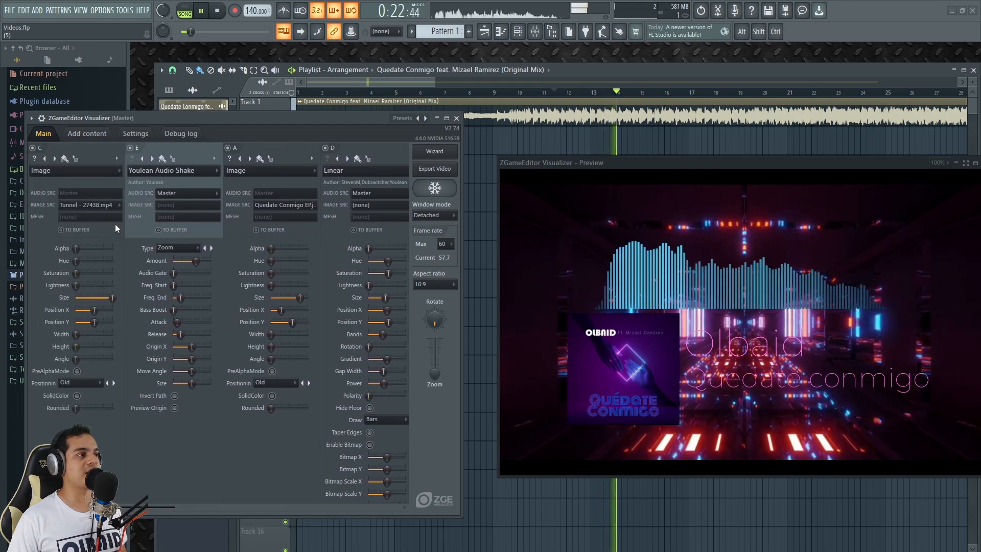
drag(197, 261, 184, 261)
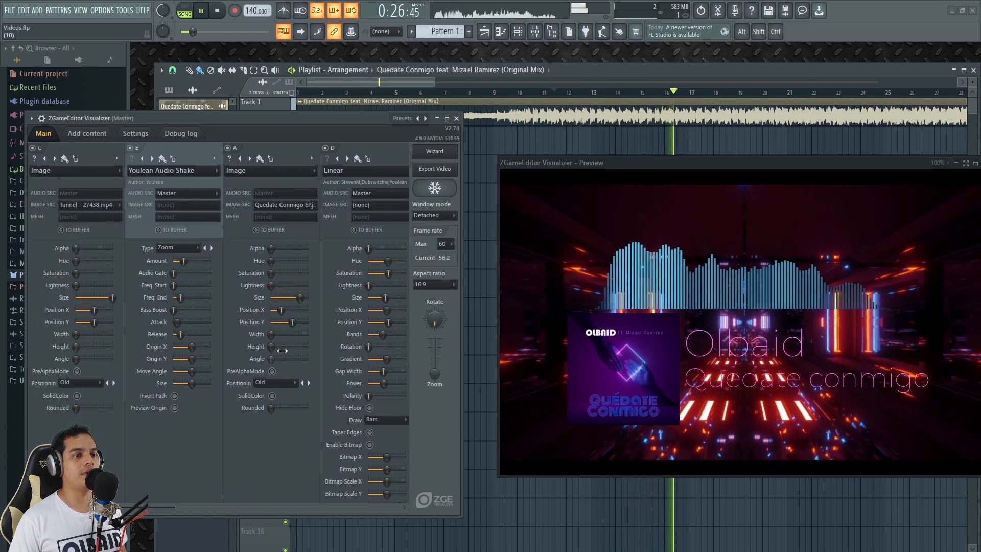
key(space)
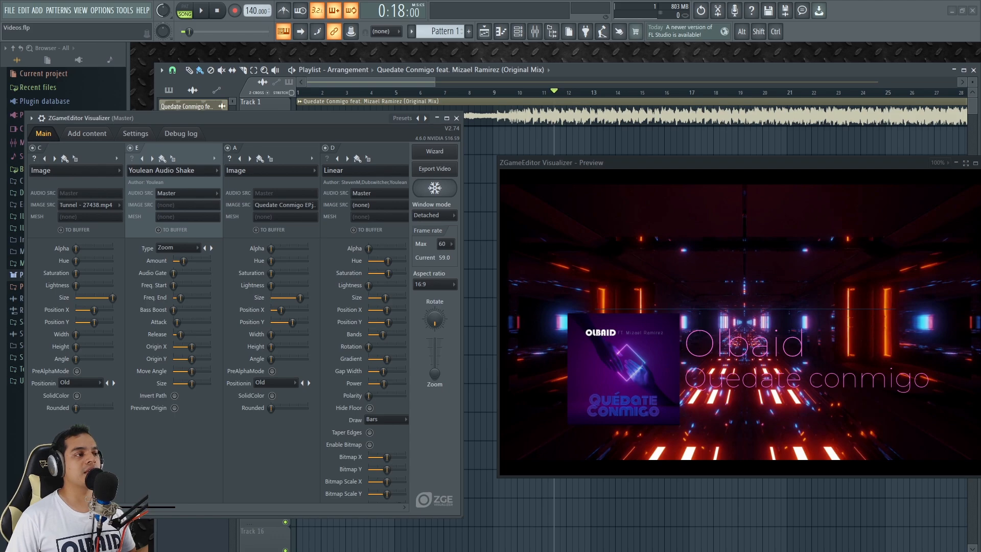
- Add a new layer G at the end of the layer stack and assign it the SolidColor background effect
drag(150, 506, 376, 501)
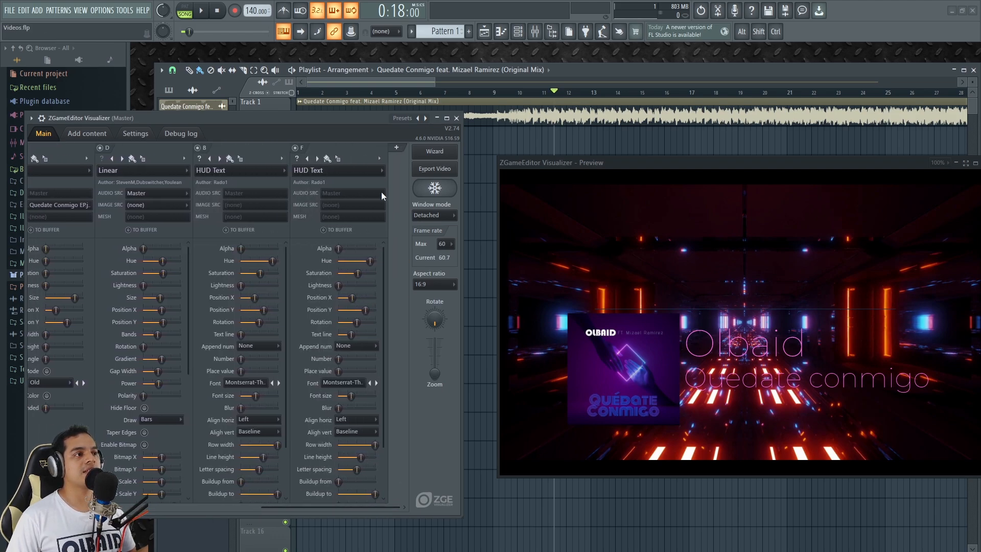
click(397, 148)
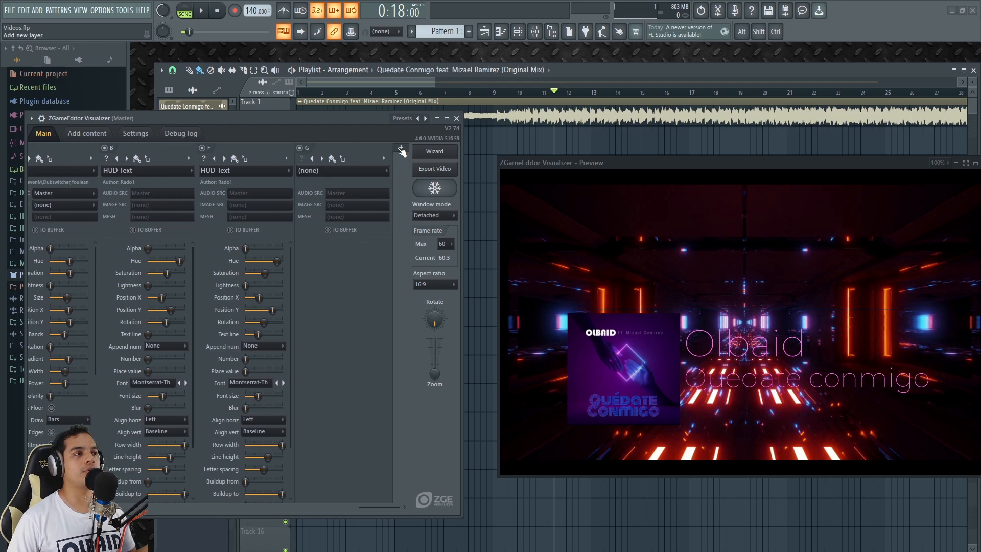
click(346, 170)
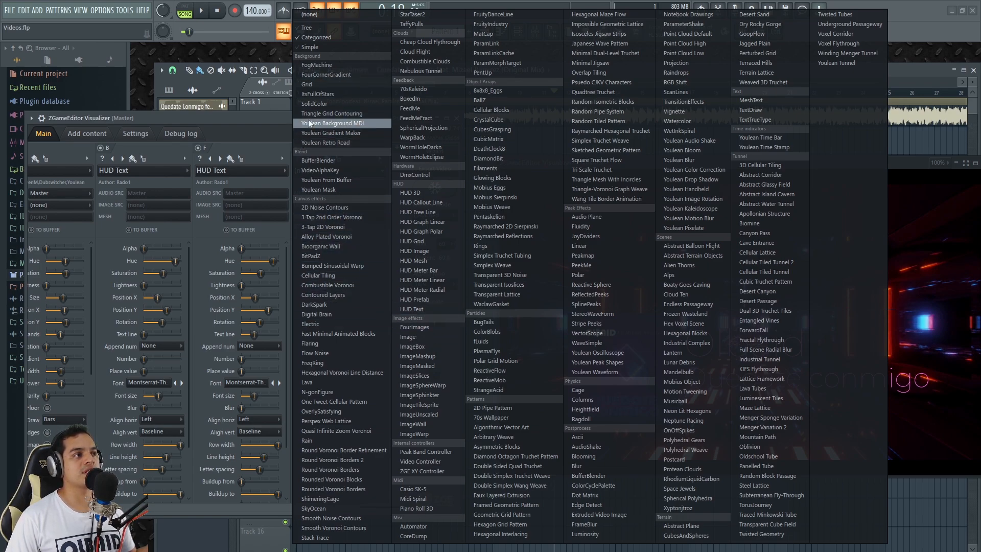
click(322, 104)
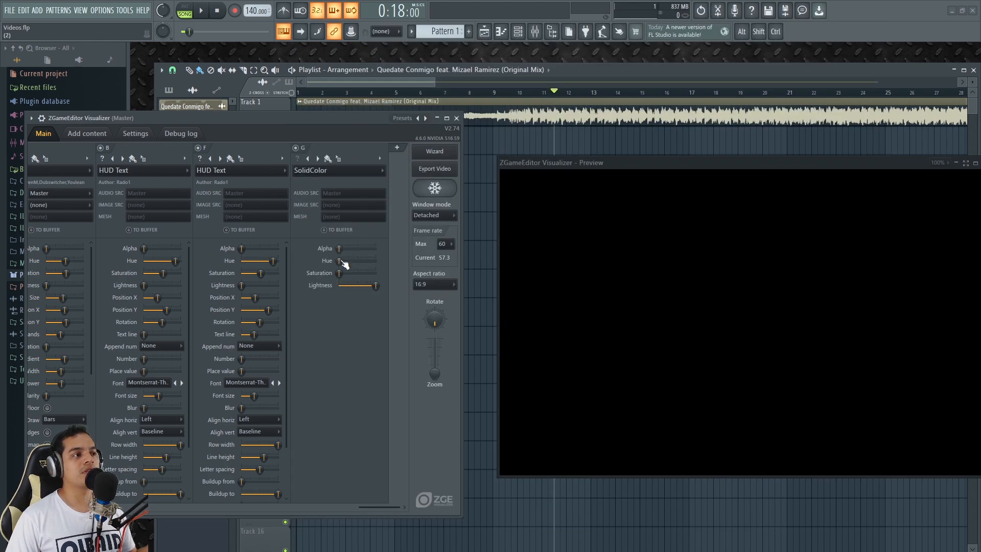
- Try raising Hue and Saturation on the SolidColor layer and return its sliders to their starting positions
drag(340, 261, 345, 261)
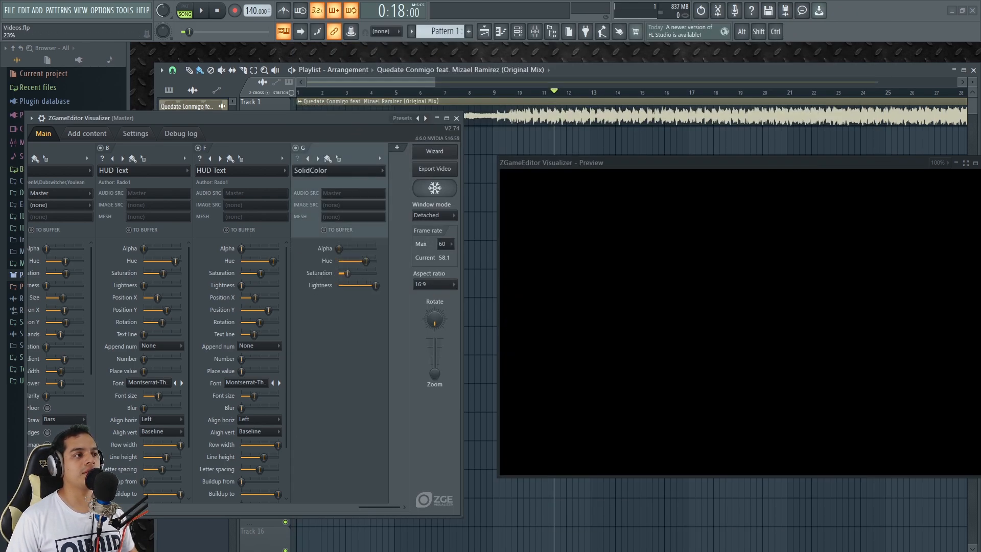
mouse_move(339, 249)
mouse_down()
mouse_move(369, 248)
mouse_move(339, 248)
mouse_up()
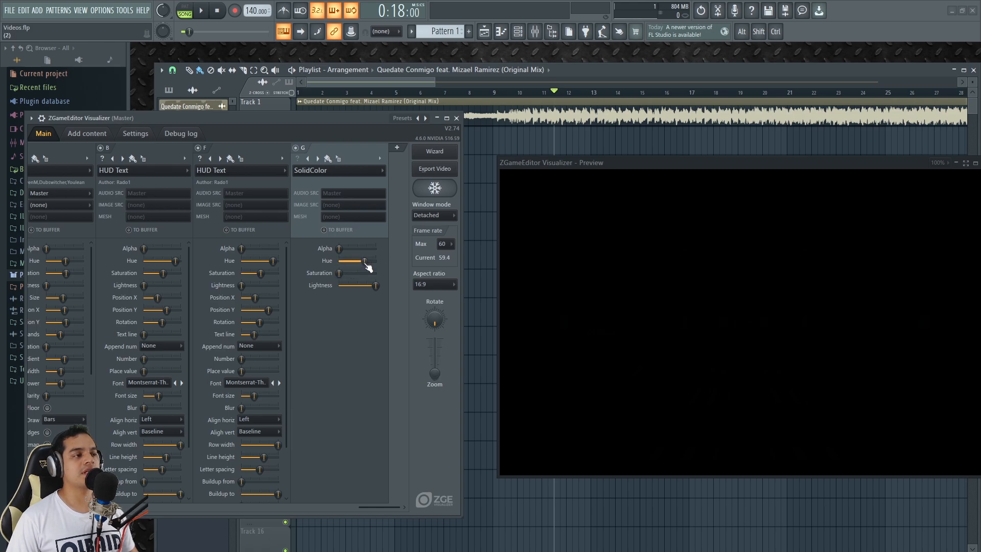
mouse_move(344, 253)
mouse_down()
mouse_move(362, 249)
mouse_move(339, 248)
mouse_up()
- Create an automation clip for layer G's Alpha and lower the Visualizer and preview windows to uncover the playlist tracks
right_click(340, 250)
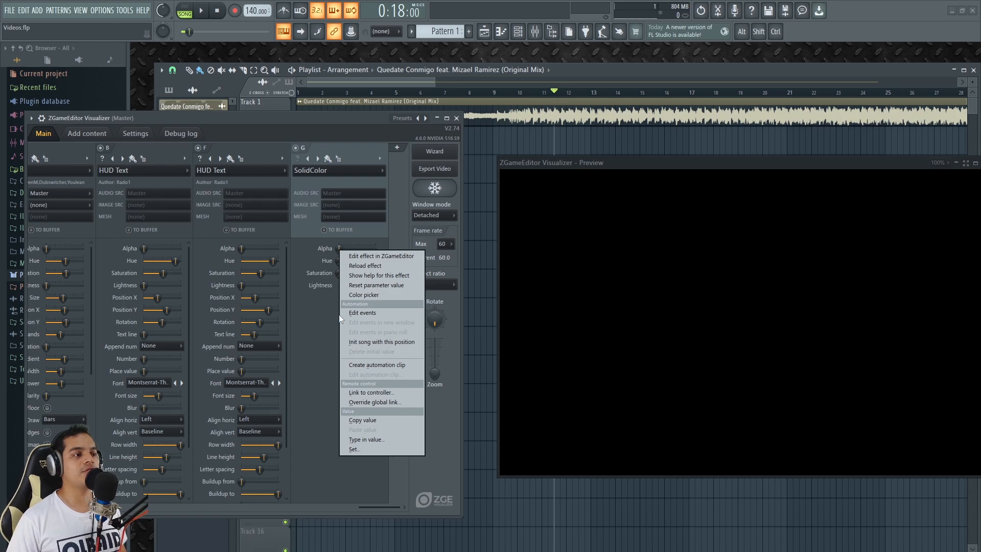
click(367, 365)
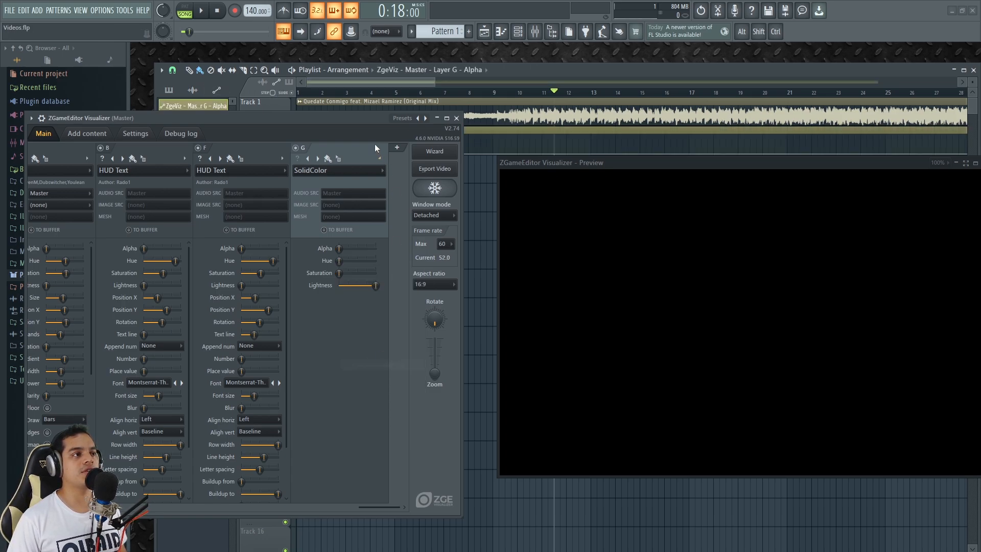
drag(344, 118, 348, 253)
drag(604, 166, 600, 264)
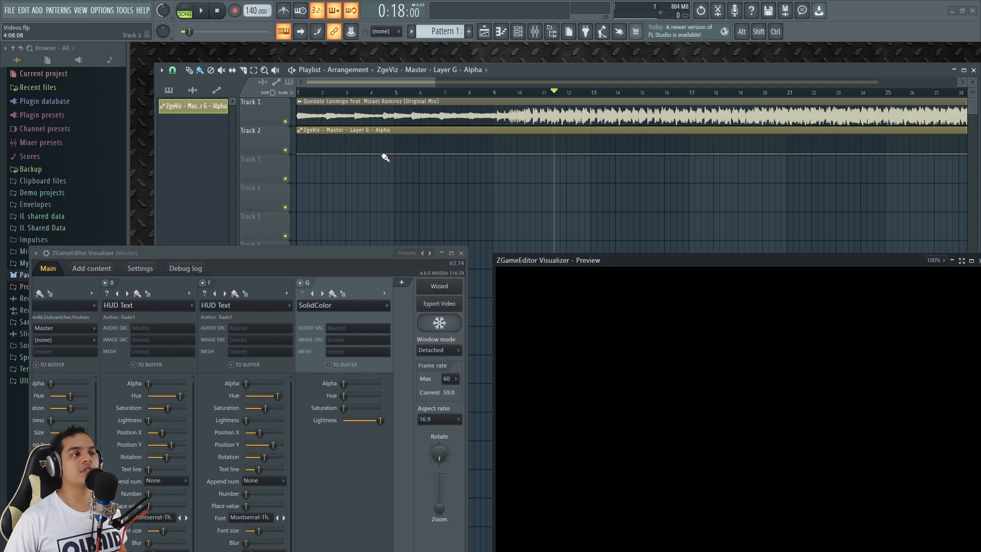
- Shape a fade-in on the layer G Alpha clip, ramping to full by about bar 3.5 and holding it there
right_click(399, 144)
drag(399, 141, 360, 135)
right_click(549, 146)
mouse_move(549, 147)
mouse_down()
mouse_move(551, 132)
mouse_move(550, 162)
mouse_move(552, 127)
mouse_up()
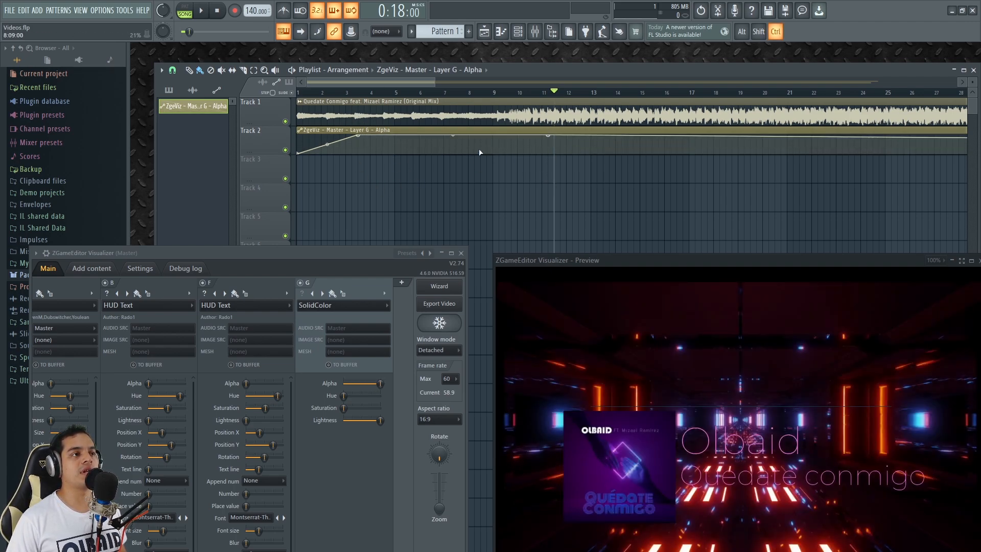
- Shape a fade-out on the layer G Alpha clip, ramping down to zero from about bar 112 to the clip's end
scroll(458, 170, down, 8)
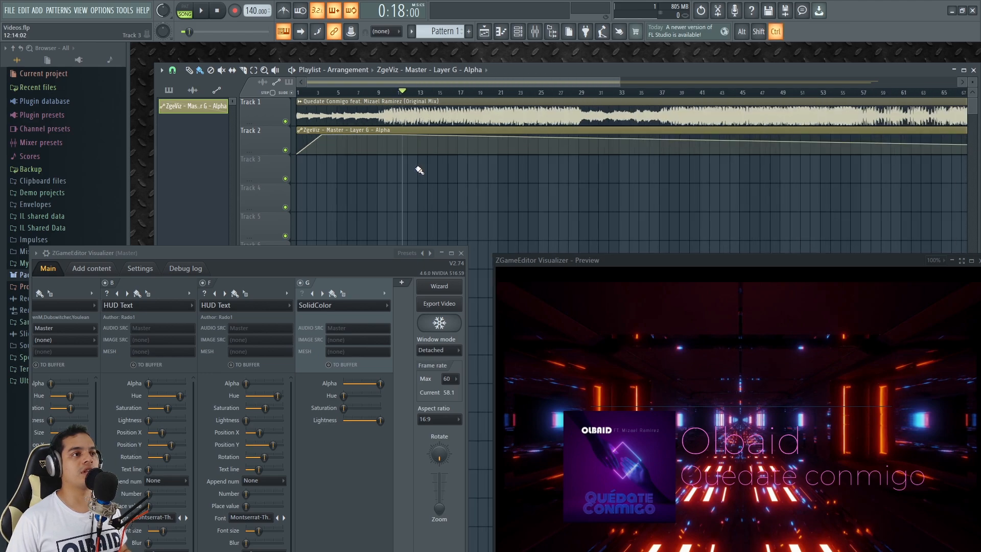
scroll(551, 162, down, 1)
drag(860, 139, 882, 131)
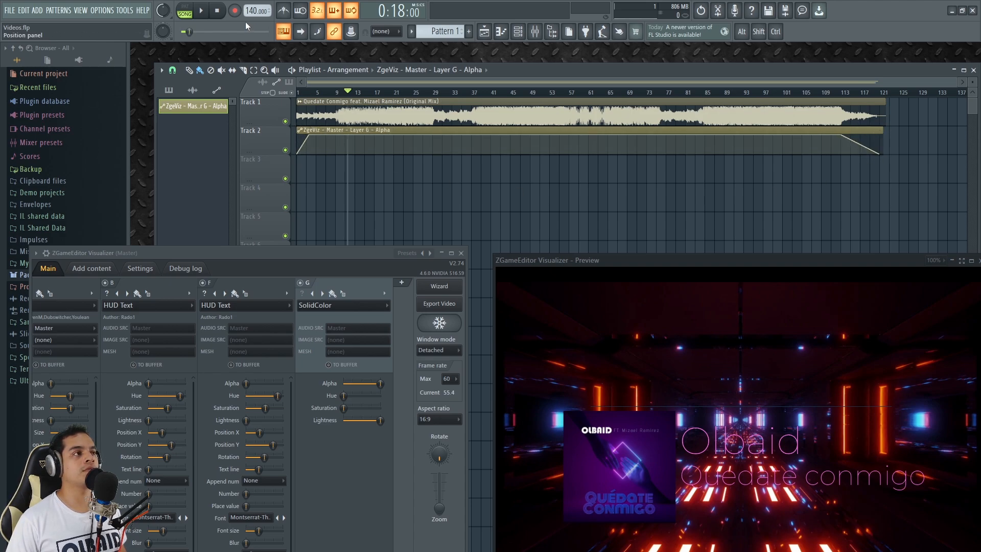
- Preview the fade-in from the song's start and the fade-out near its end, stopping playback when done
key(space)
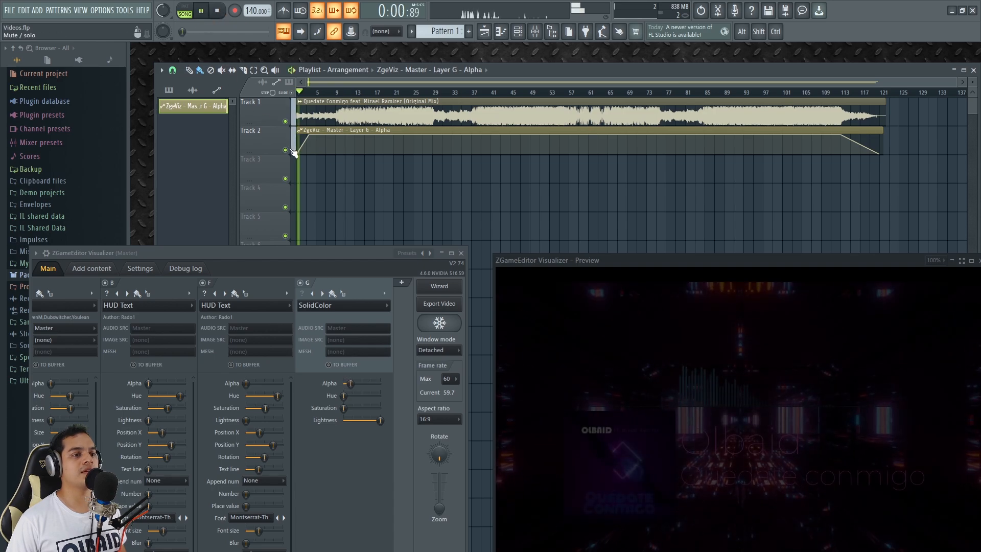
drag(323, 250, 315, 203)
drag(513, 92, 844, 95)
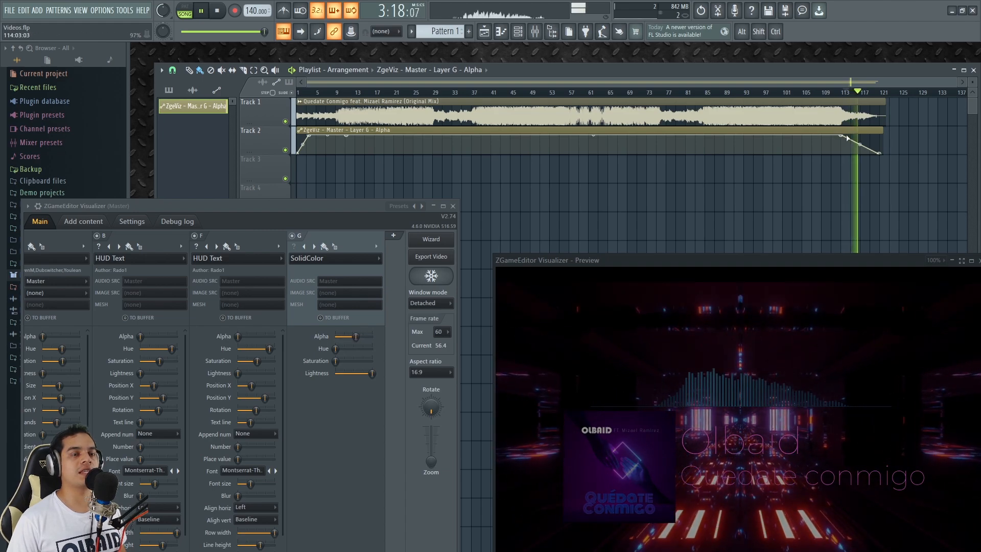
mouse_move(861, 143)
mouse_down()
mouse_move(862, 129)
mouse_move(860, 141)
mouse_up()
right_click(860, 142)
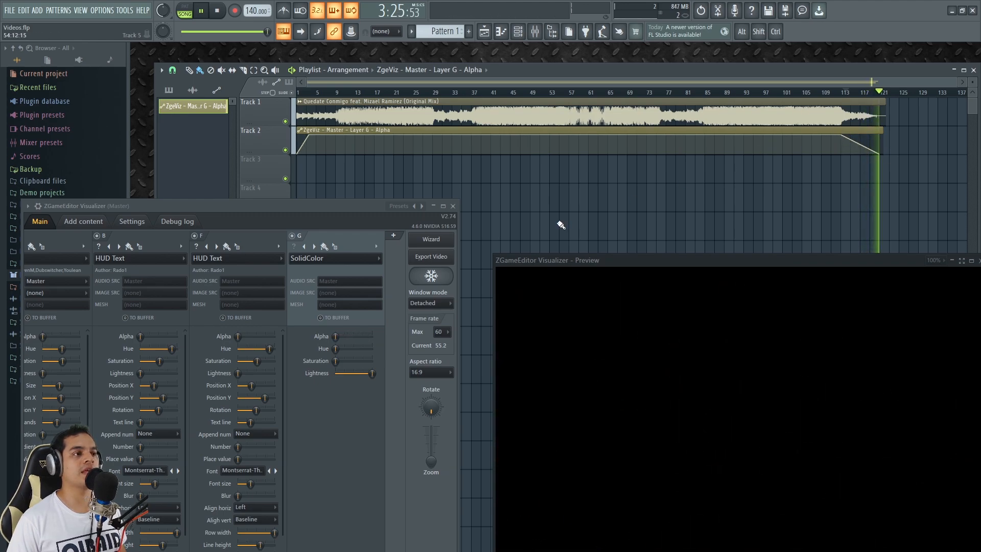
key(space)
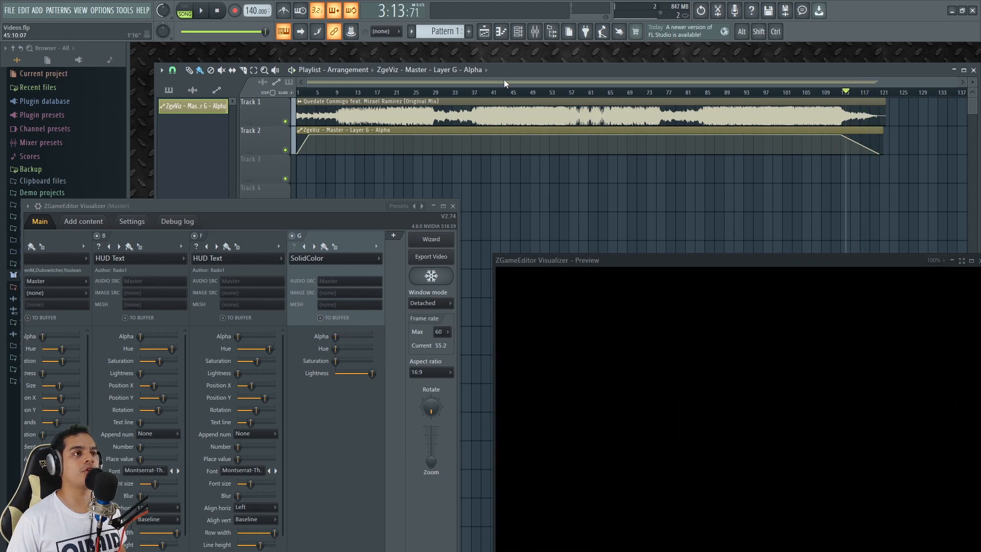
- Place the playhead at about bar 39, arrange the Visualizer and preview windows side by side, and briefly preview the video with the song
click(485, 91)
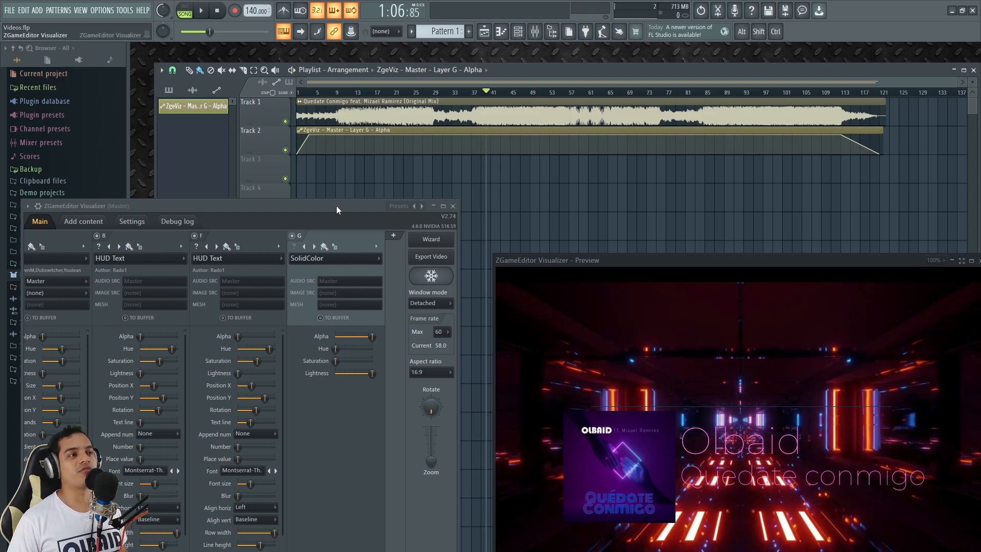
drag(612, 262, 603, 198)
mouse_move(322, 209)
mouse_down()
mouse_move(332, 185)
mouse_move(334, 204)
mouse_up()
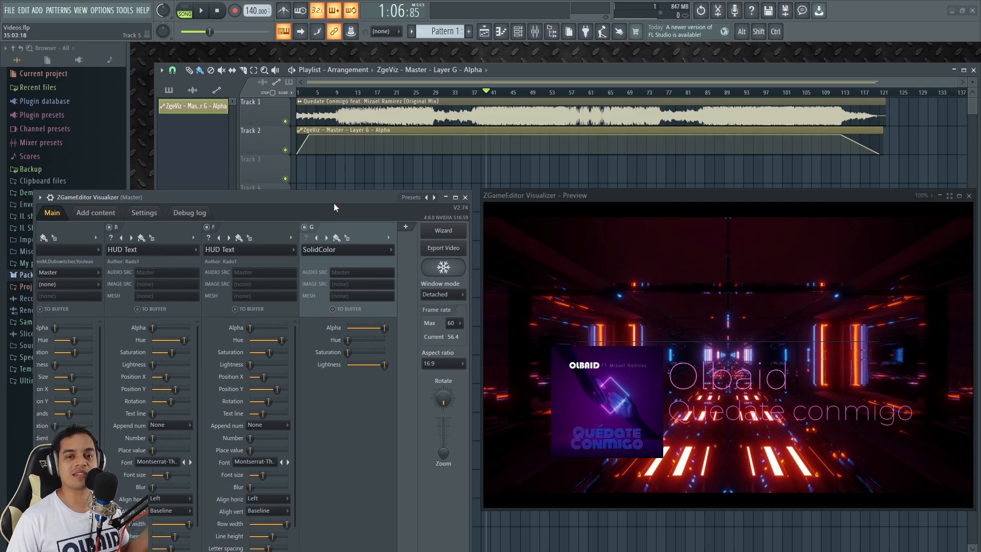
key(space)
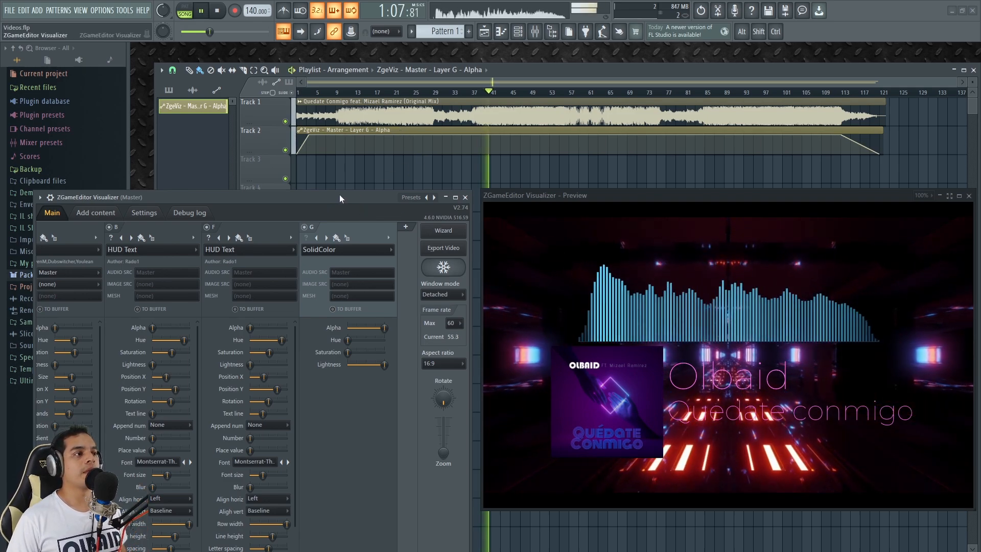
drag(333, 195, 329, 191)
key(space)
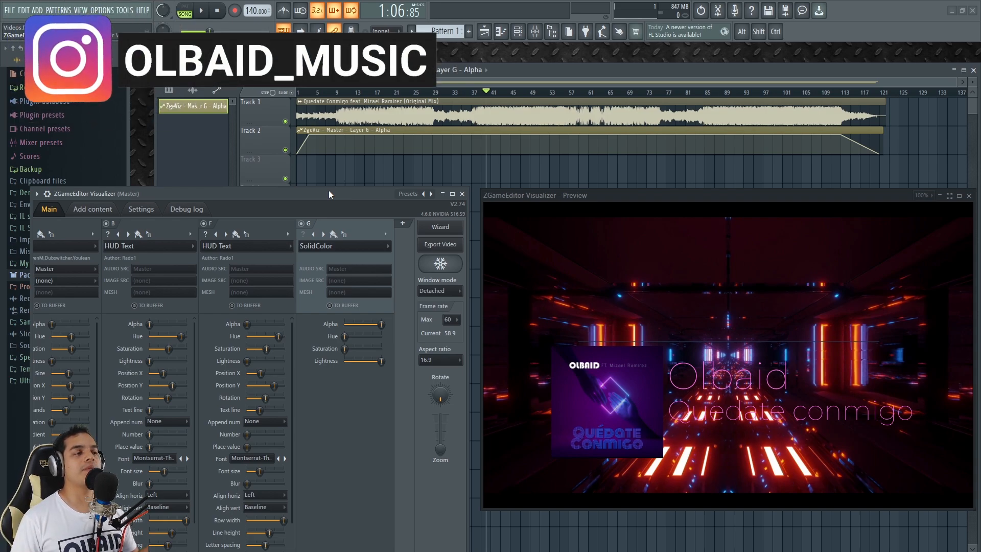
drag(326, 192, 350, 189)
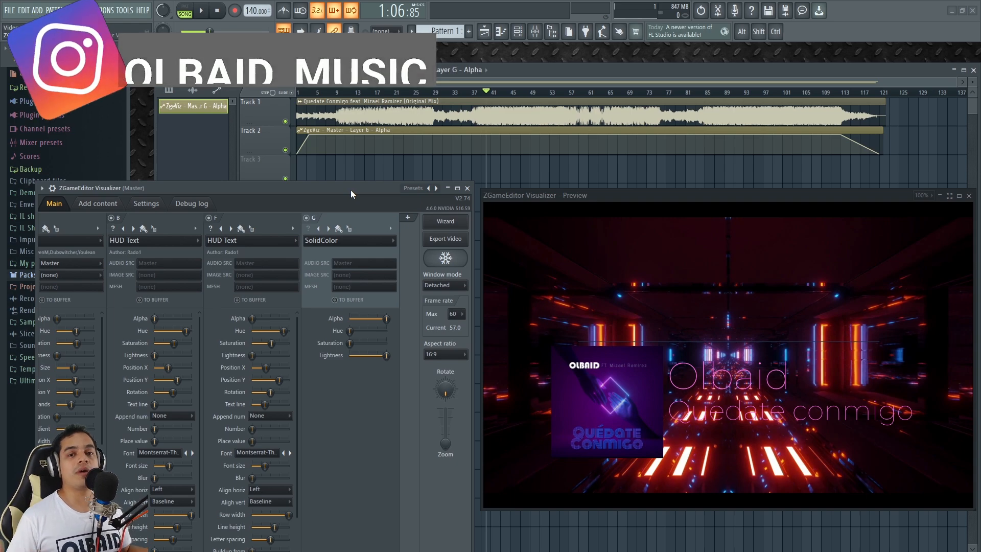
drag(351, 189, 350, 184)
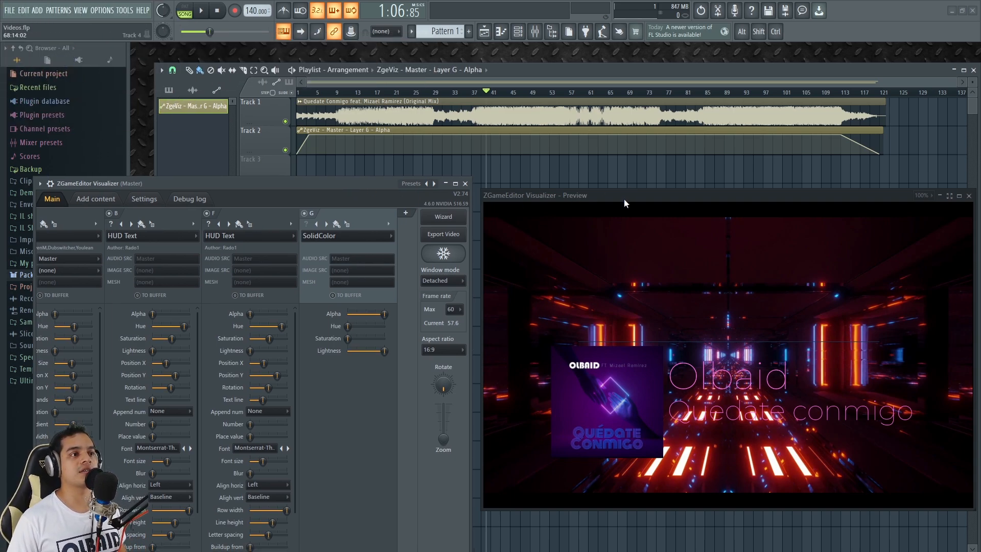
drag(624, 198, 623, 187)
drag(369, 183, 367, 183)
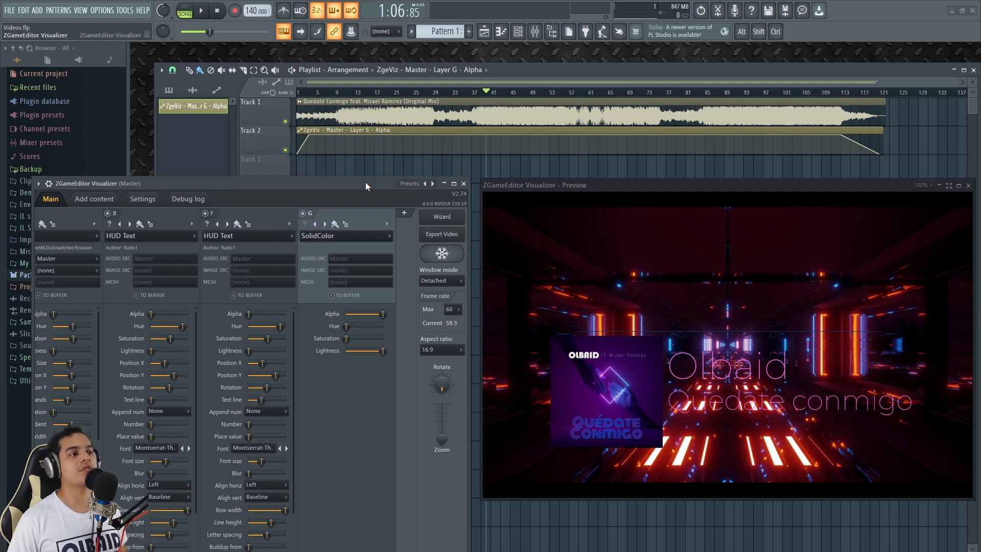
- Open the video export settings, inspect the Desktop save location for the output file, and cancel the file browser
click(440, 234)
click(376, 149)
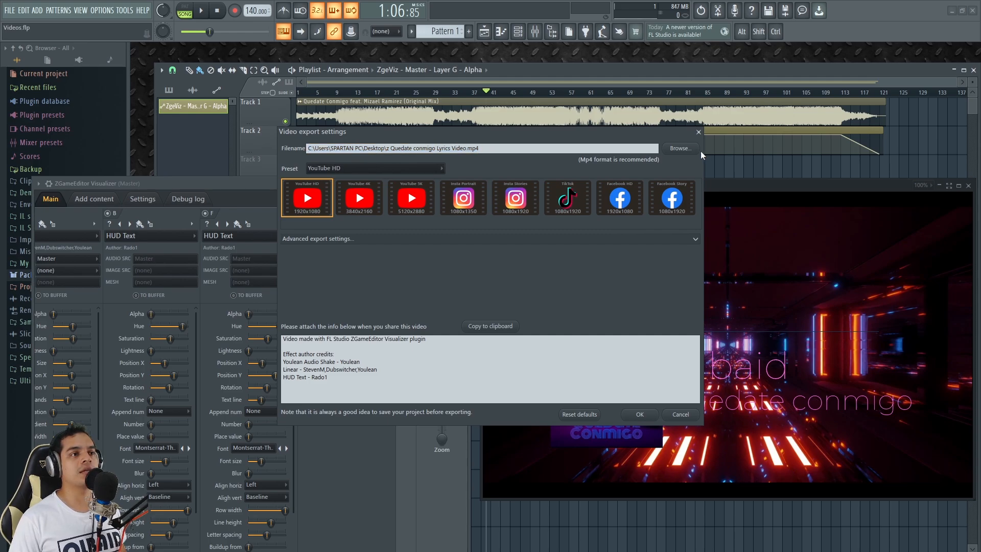
click(673, 149)
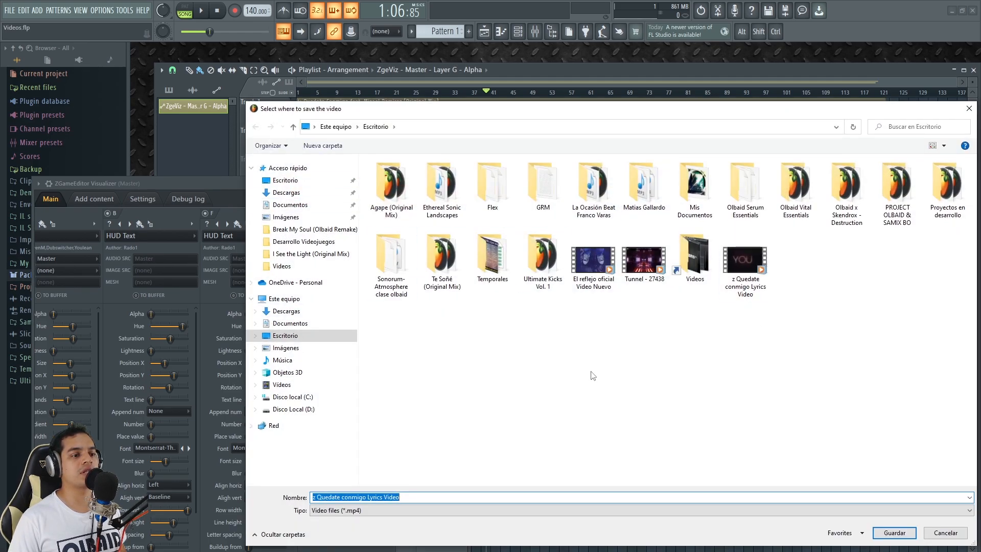
click(951, 533)
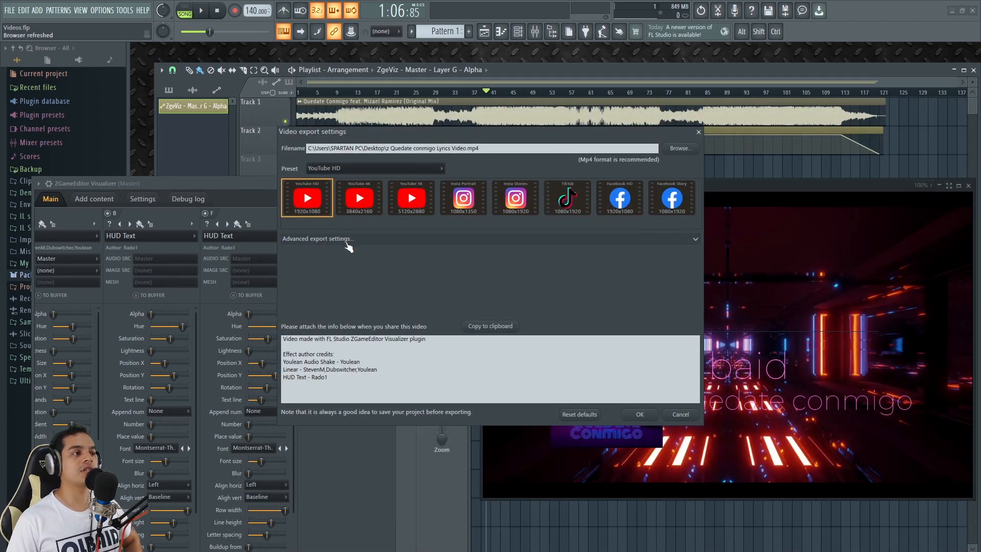
- Review the available export presets and choose YouTube HD
click(341, 170)
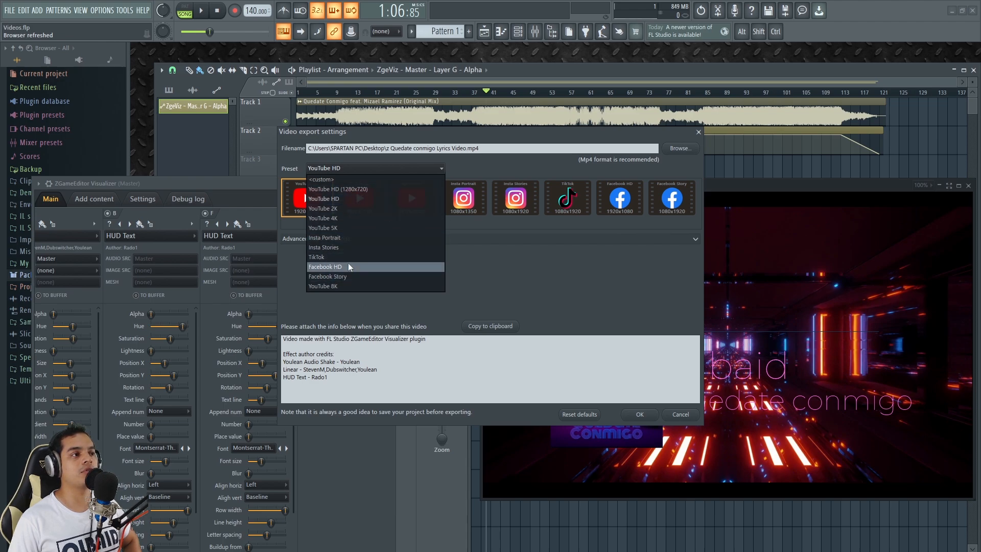
click(342, 198)
click(364, 205)
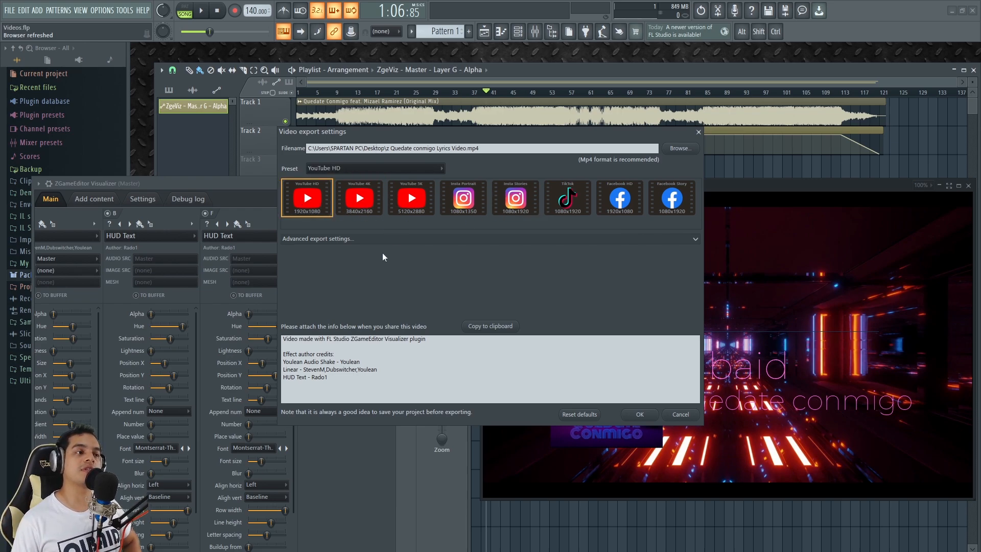
- Expand the advanced export settings and examine the resolution setting
click(685, 239)
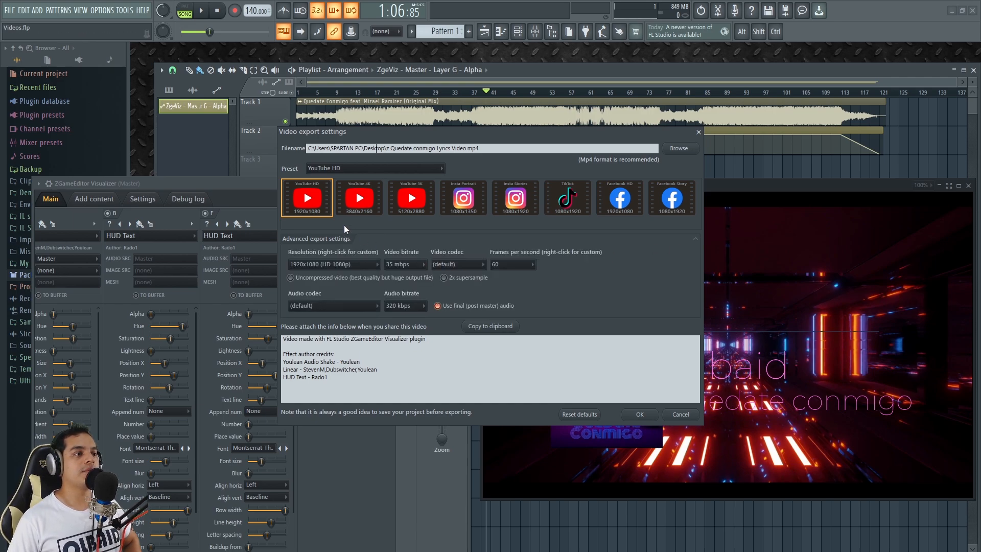
click(332, 266)
click(331, 266)
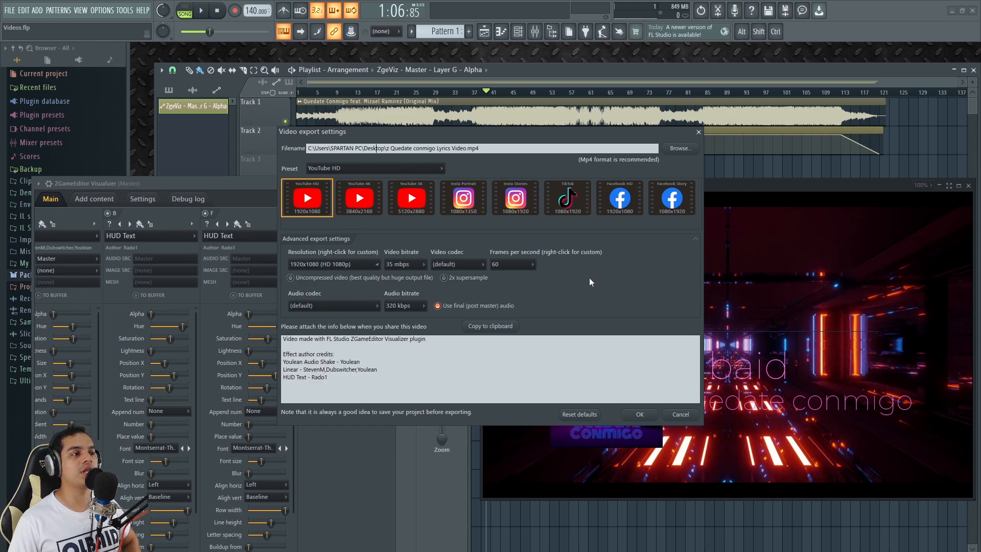
- Examine the video codec and frame rate options in the advanced export settings and set the audio codec to FLAC
click(449, 264)
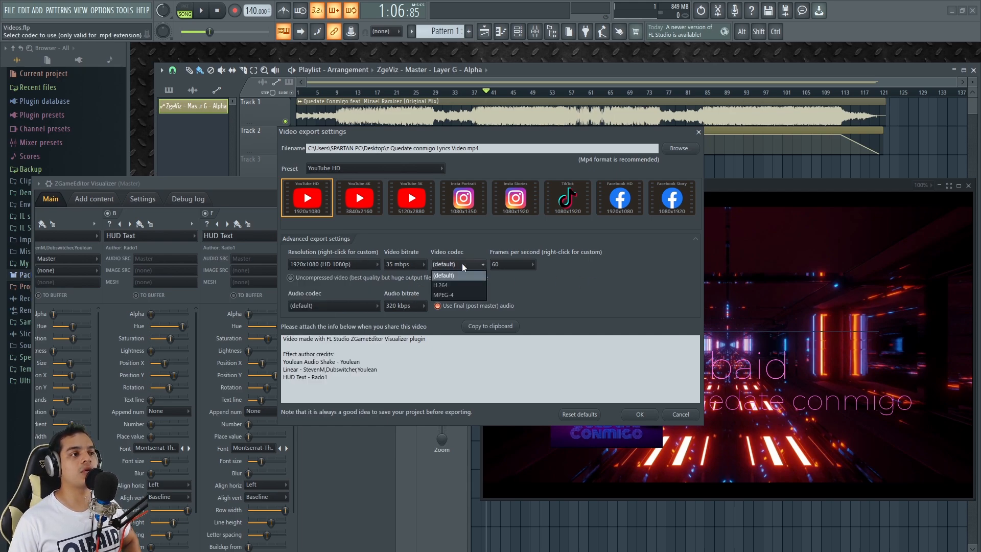
click(462, 263)
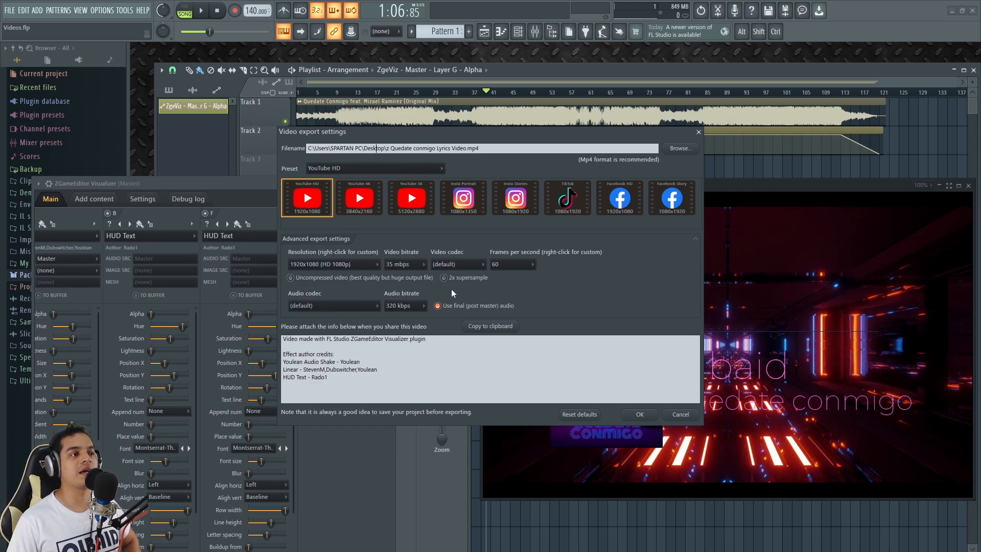
click(515, 261)
click(597, 272)
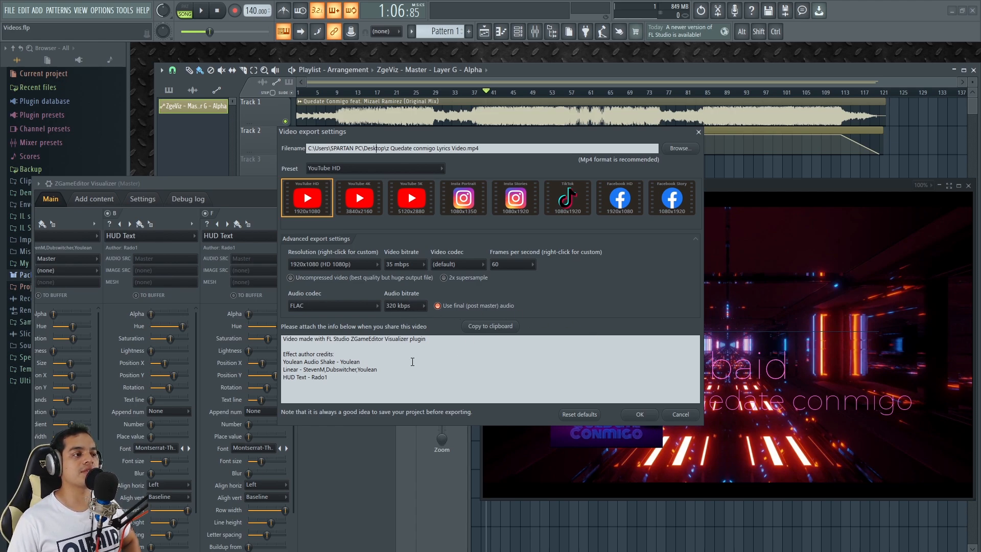
- Examine the effect author credits supplied for sharing with the exported video
drag(284, 339, 404, 384)
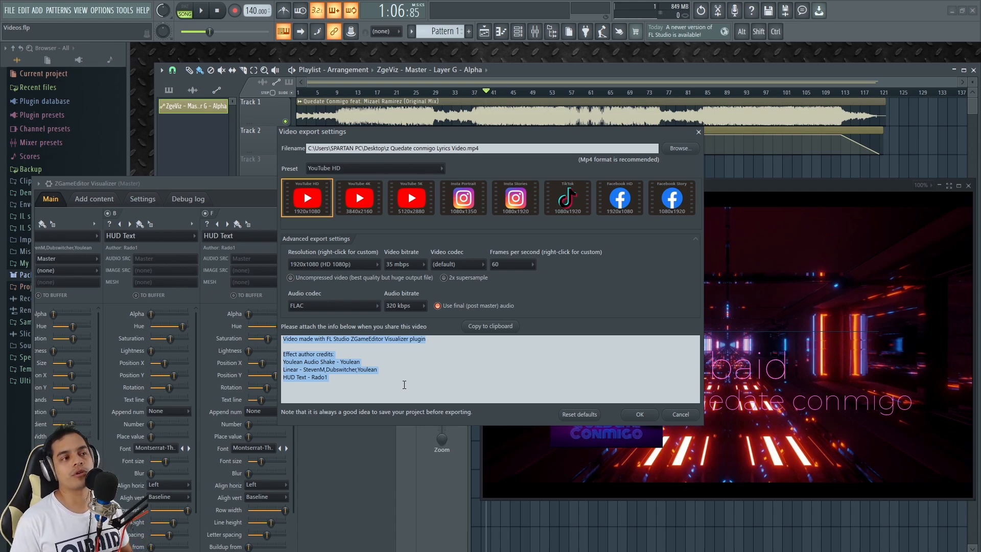
drag(404, 384, 284, 338)
click(322, 341)
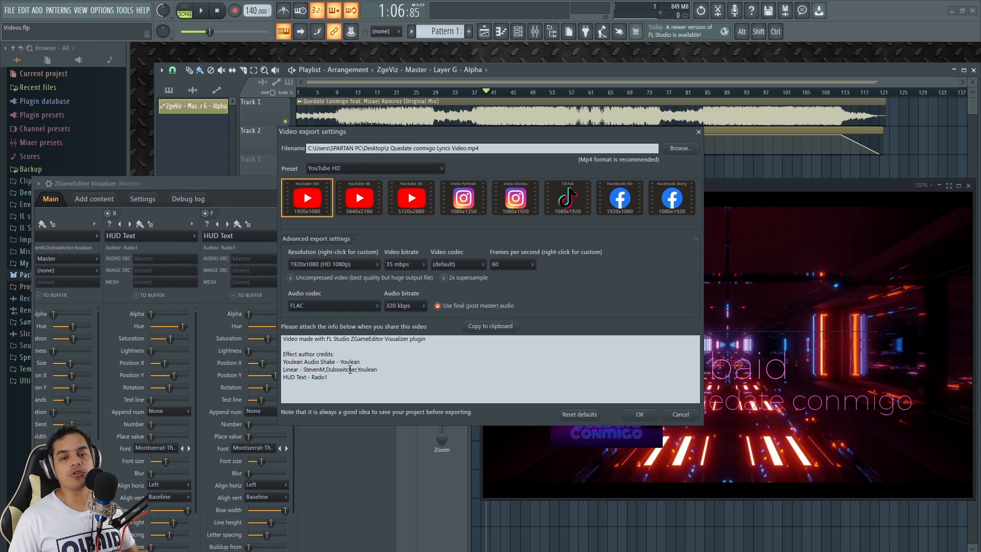
- Decline overwriting the existing video file and try exporting it as "z Quedate conmigo Lyrics Videoasdasd.mp4" on the Desktop instead
drag(461, 134, 425, 127)
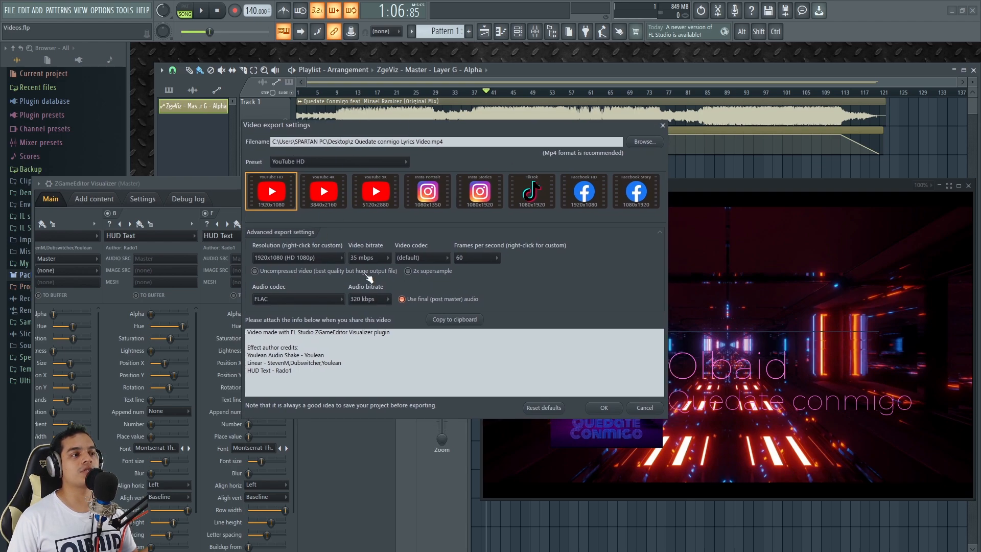
click(603, 408)
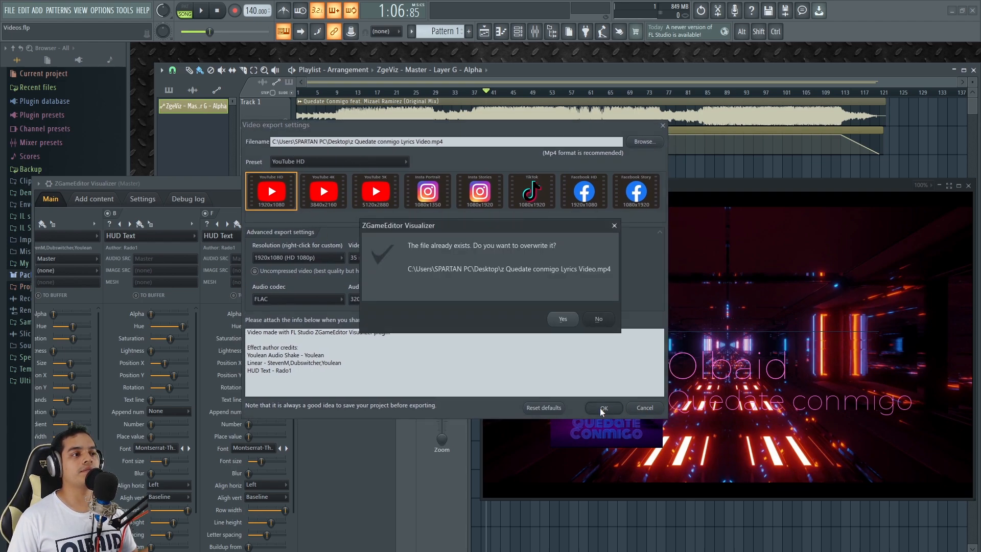
click(598, 319)
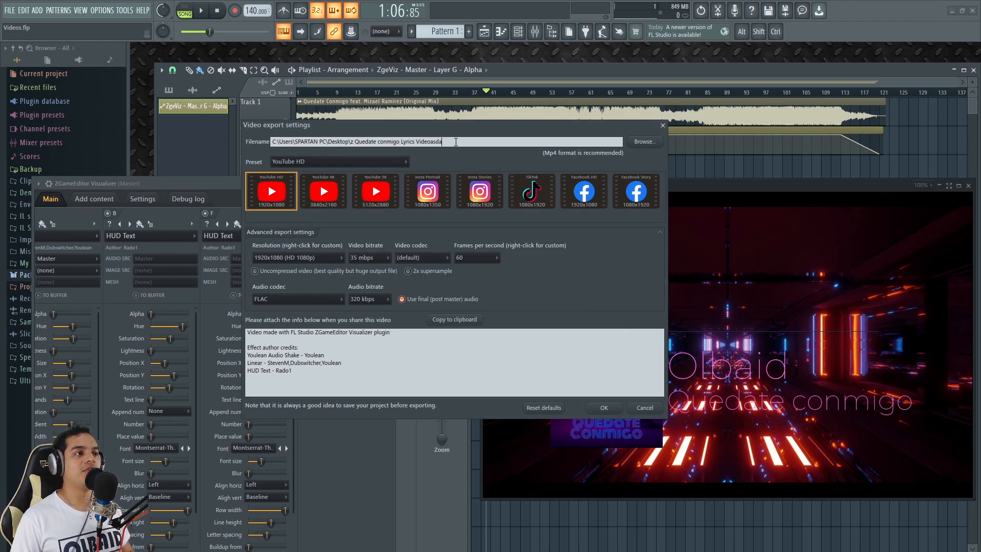
click(604, 408)
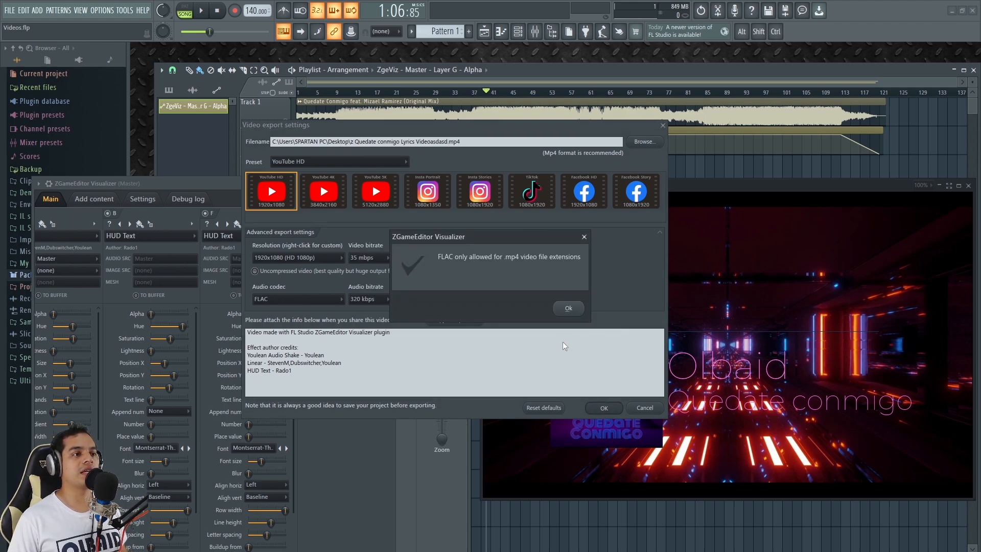
click(584, 237)
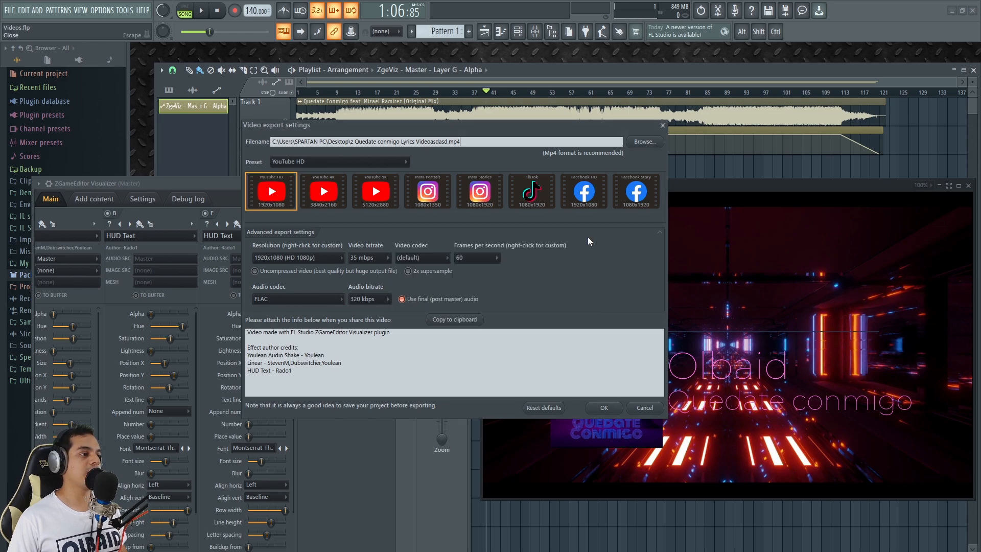
- Set the audio codec to (default), accept the video export settings, and close the rendering window without starting the render
click(296, 303)
click(287, 309)
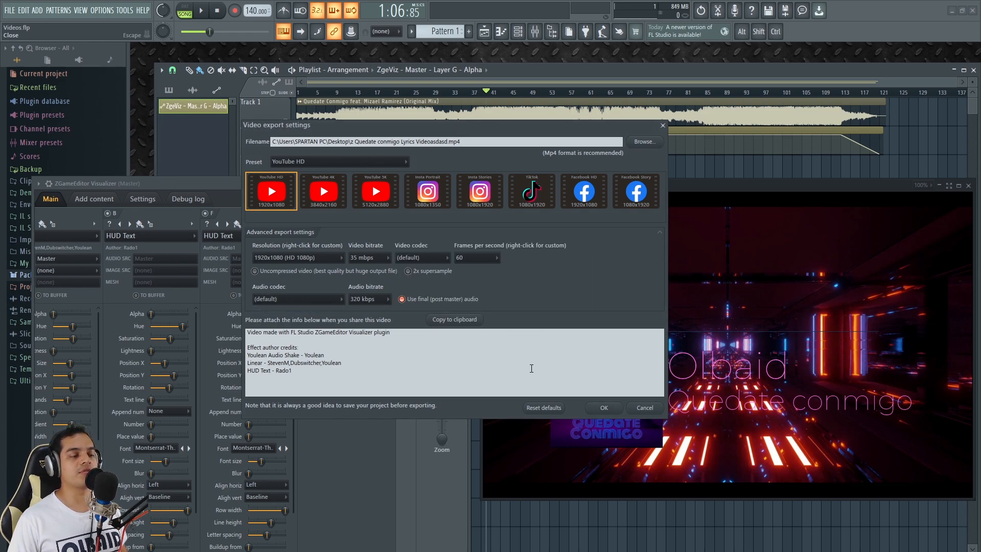
click(606, 408)
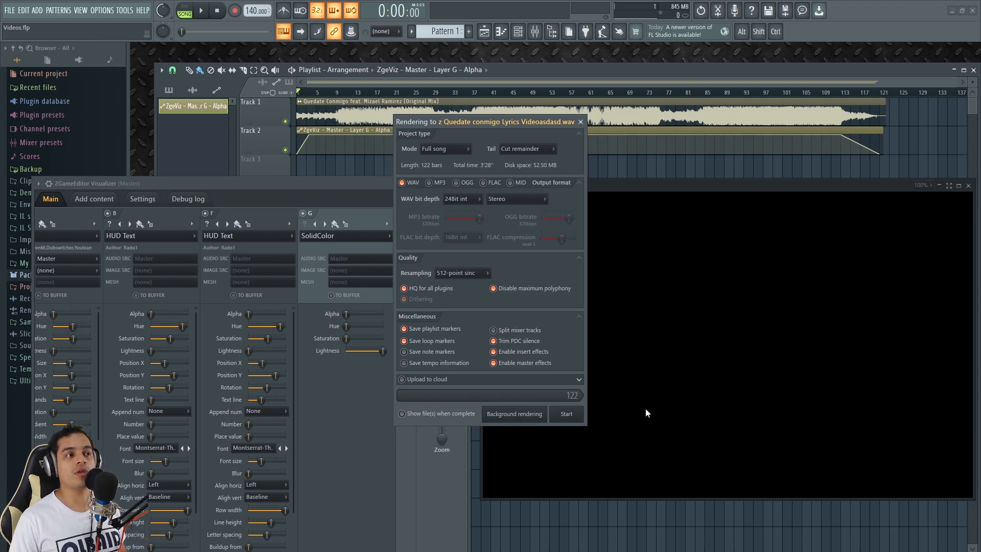
click(581, 122)
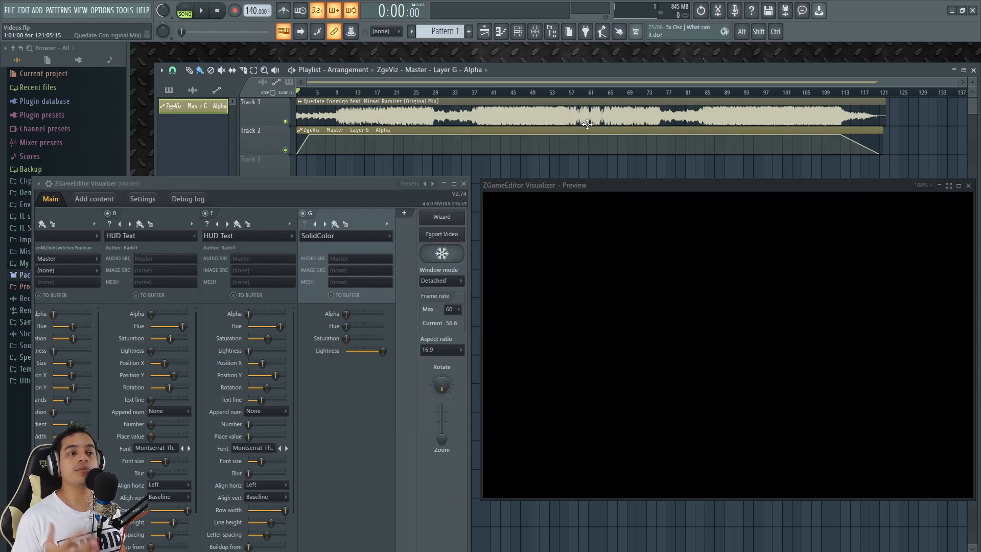
- Arrange the Visualizer and preview windows side by side below the audio track and place the playhead at about bar 10
drag(550, 191, 550, 161)
drag(341, 183, 347, 128)
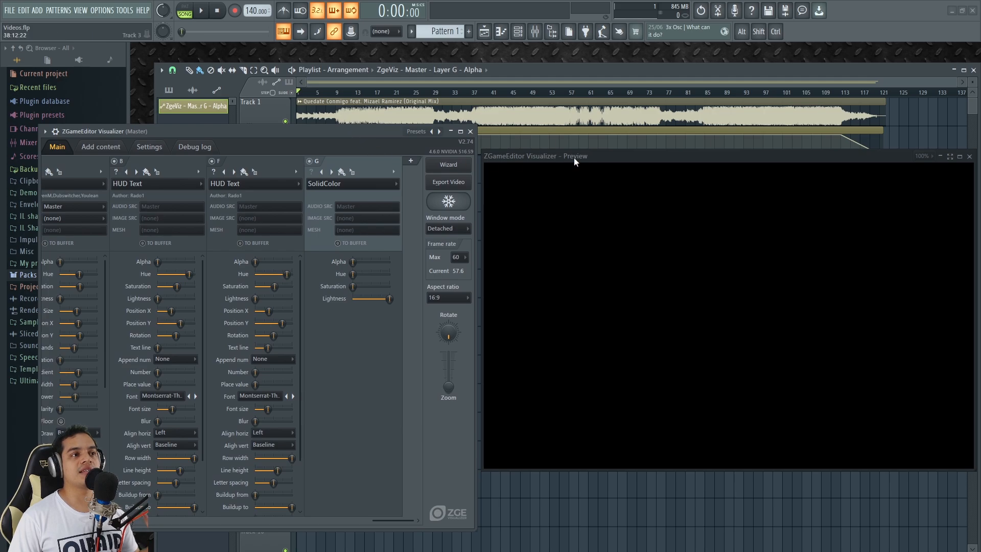
drag(574, 157, 570, 138)
drag(349, 130, 337, 137)
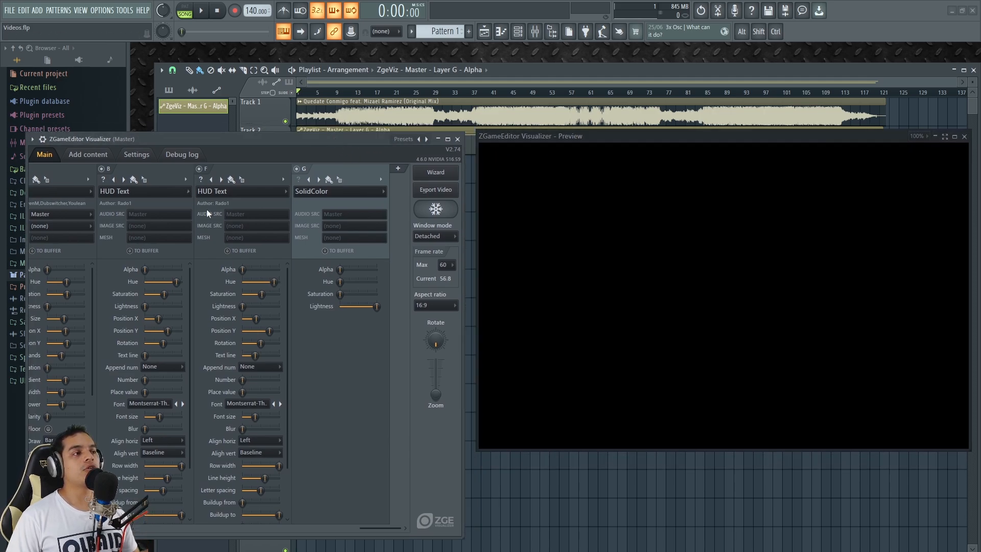
click(342, 93)
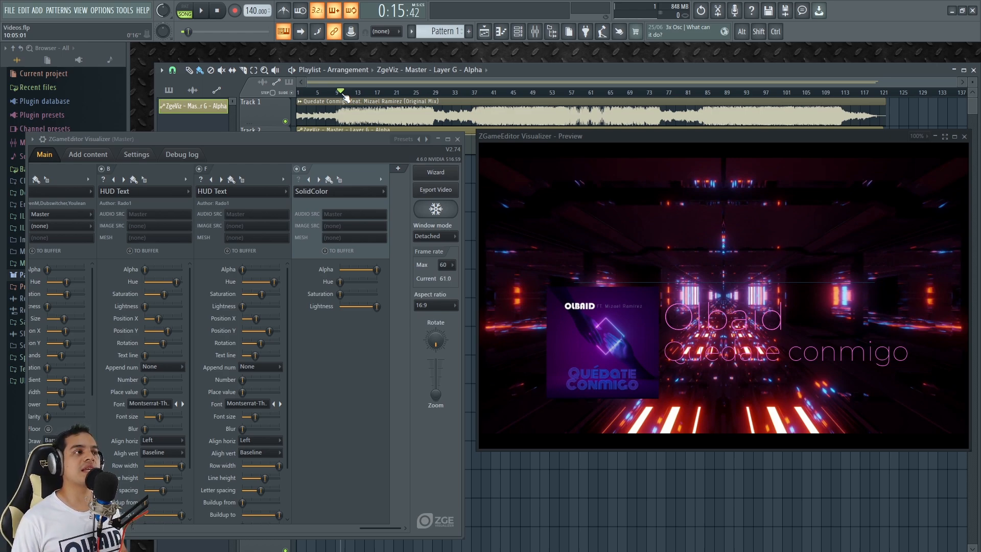
click(15, 11)
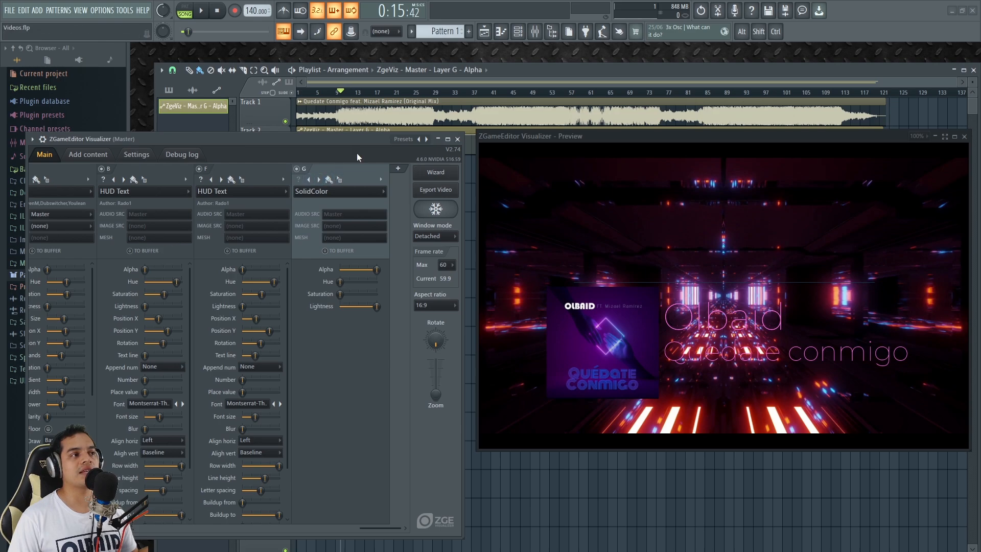
drag(354, 139, 356, 128)
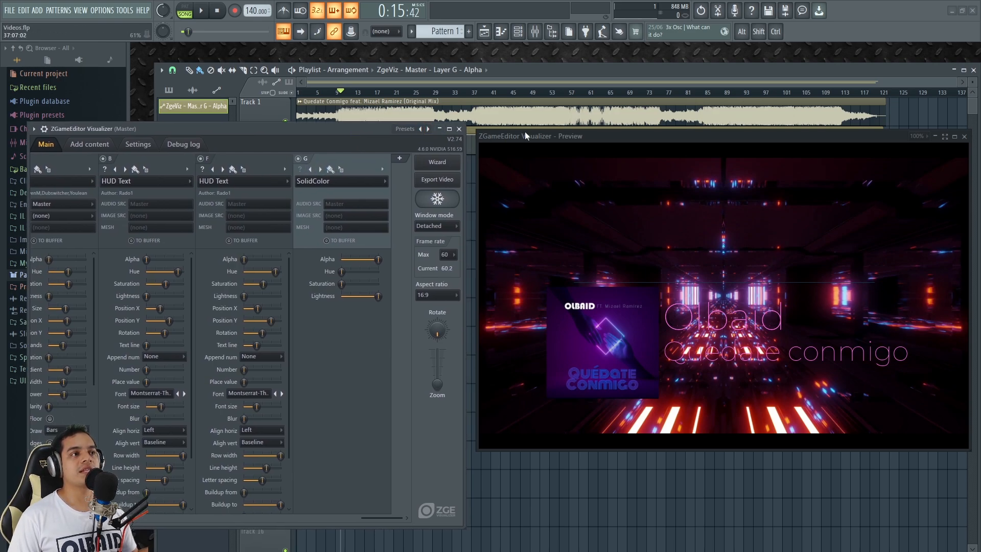
drag(524, 134, 538, 127)
drag(274, 129, 281, 130)
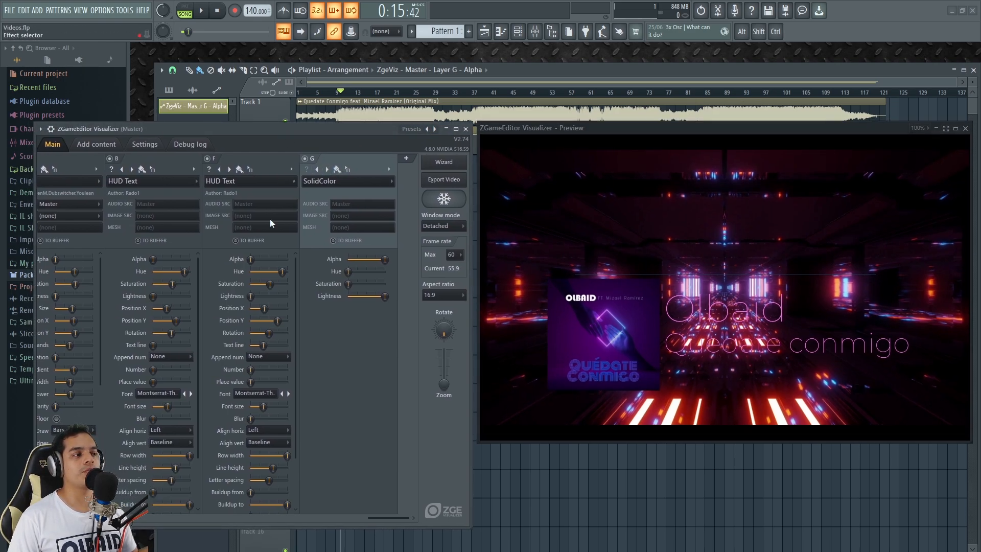
drag(352, 127, 348, 131)
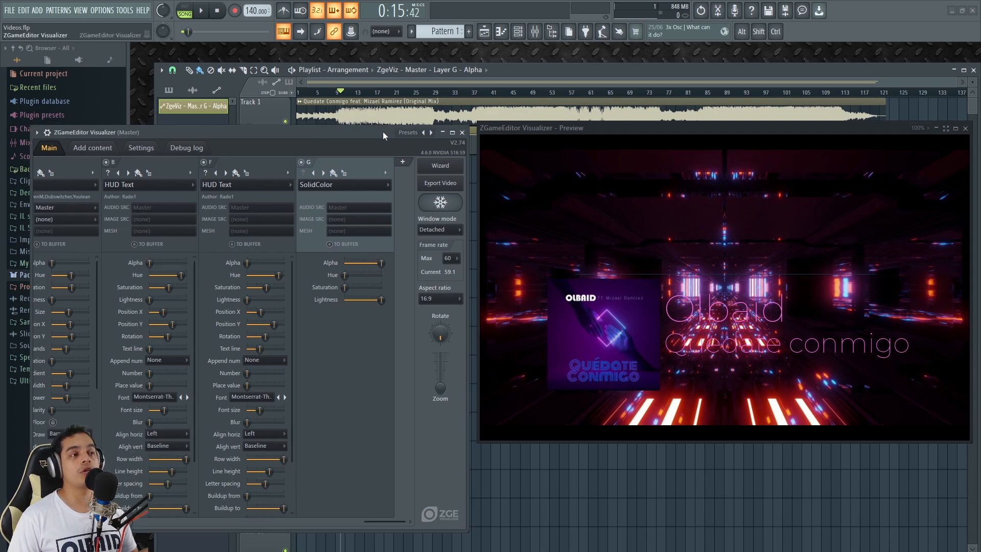
drag(574, 128, 570, 153)
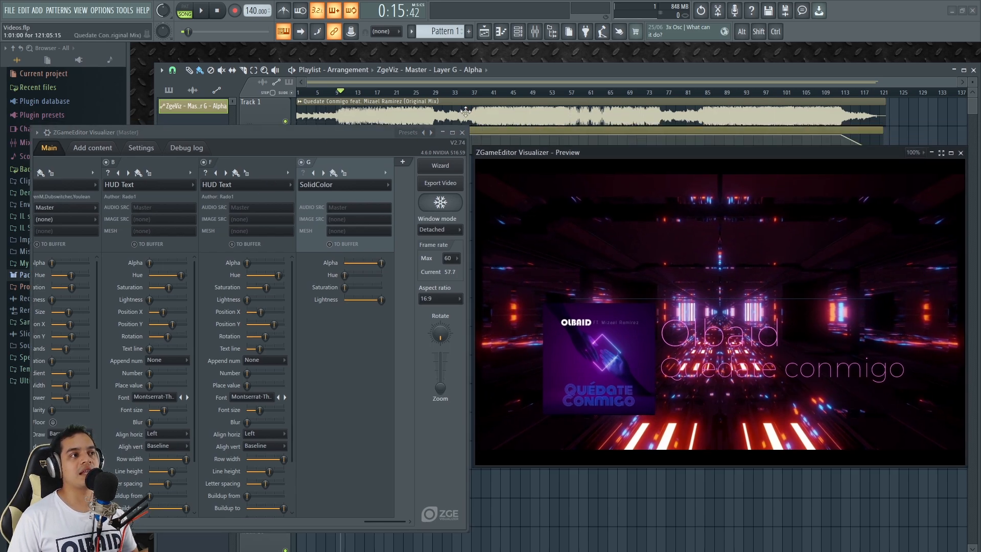
- Browse the built-in Visualizer presets and load HUD 09
drag(282, 132, 329, 131)
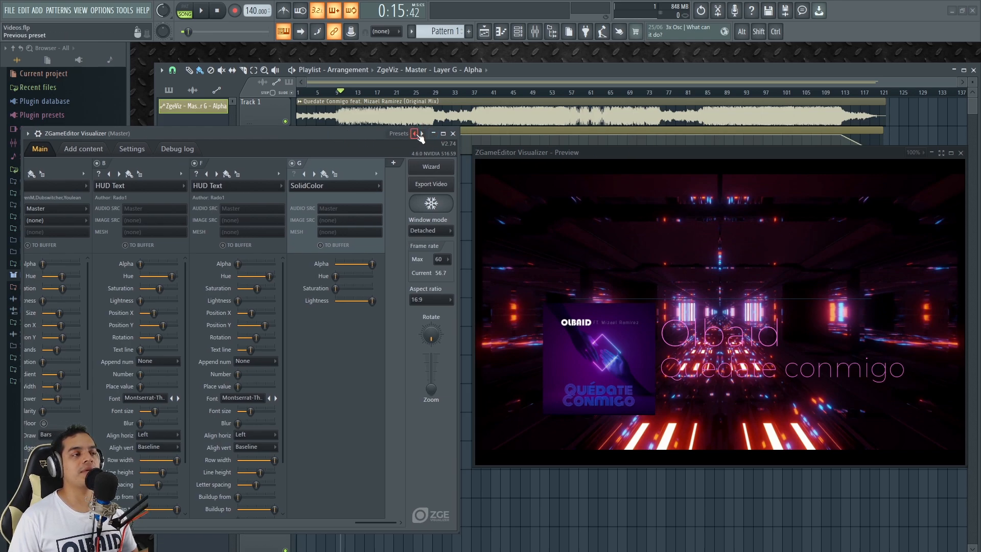
click(418, 135)
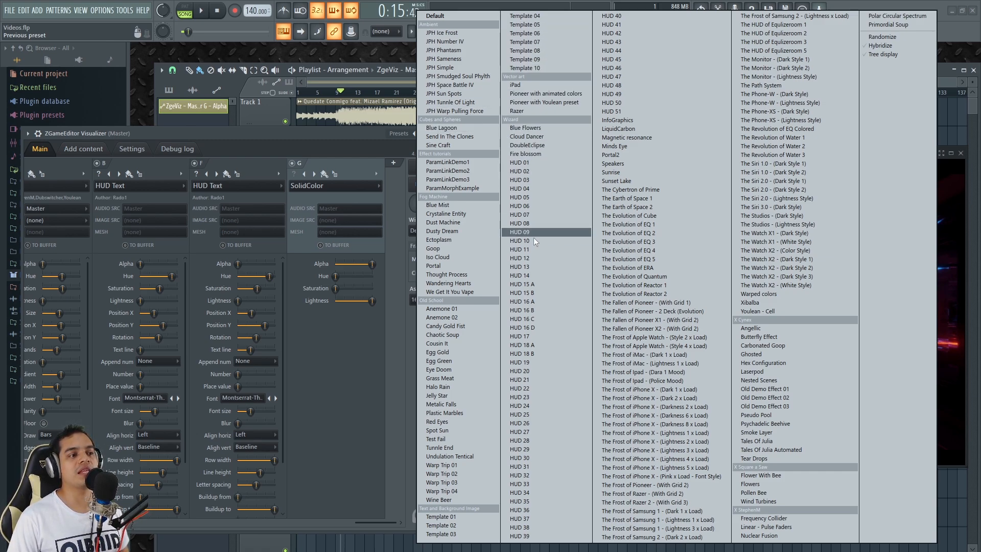
click(551, 231)
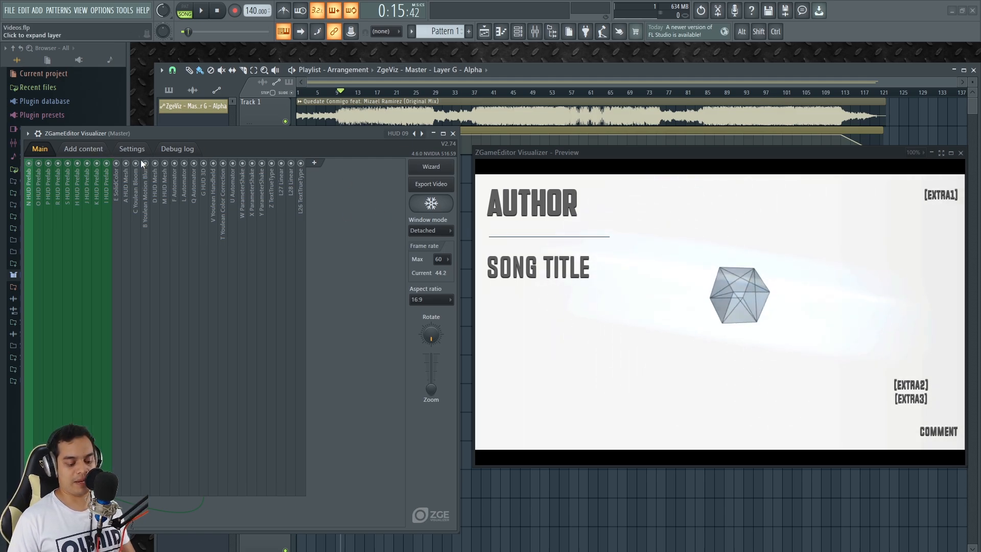
- Open the project info and enter "asdasdd" as the title and the artist's name as the author
key(F11)
drag(468, 79, 261, 95)
text(asdasdd)
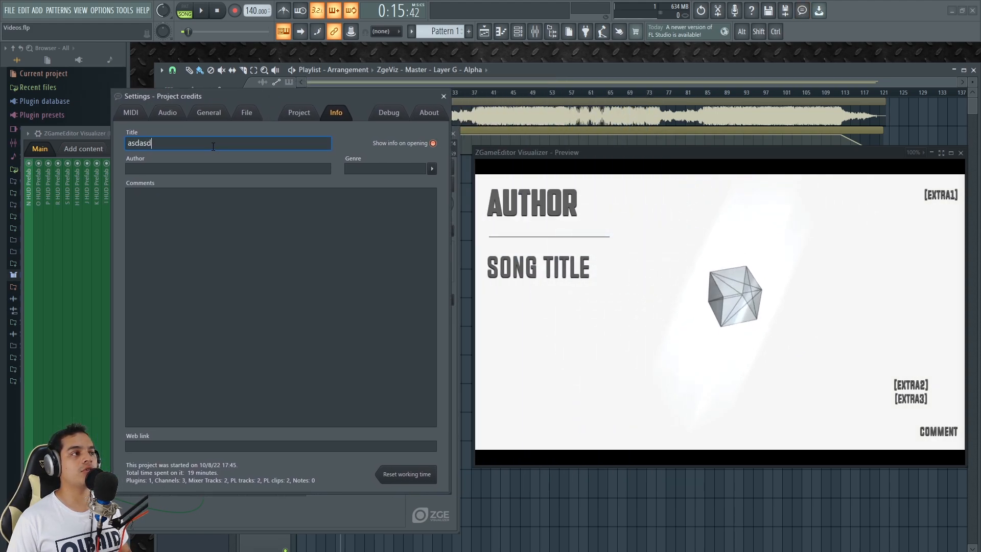
click(163, 169)
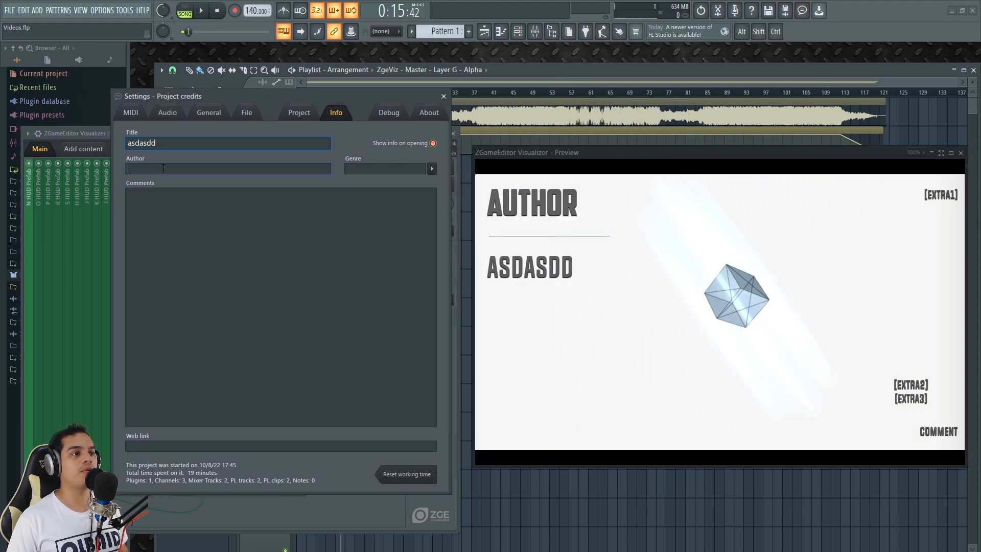
text(olbaid)
click(253, 198)
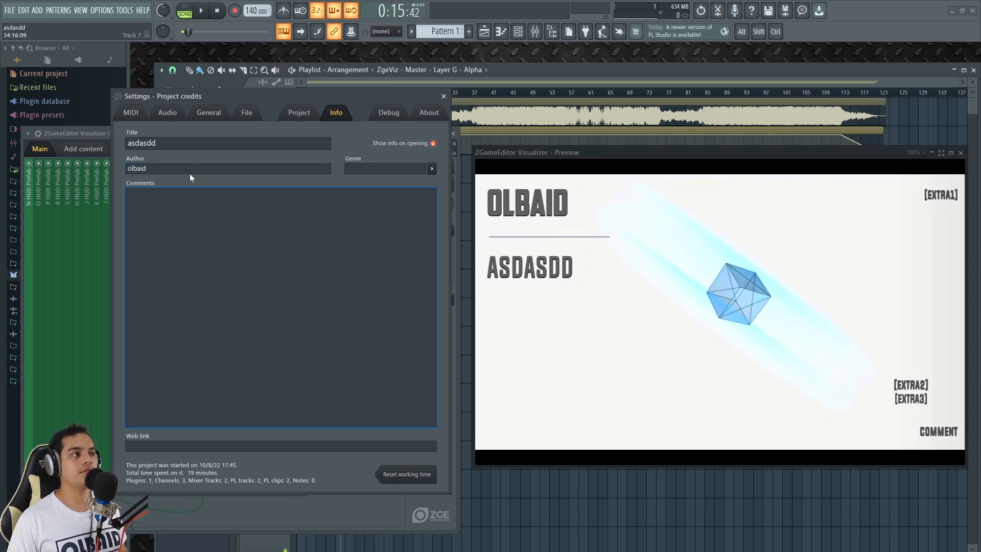
click(374, 168)
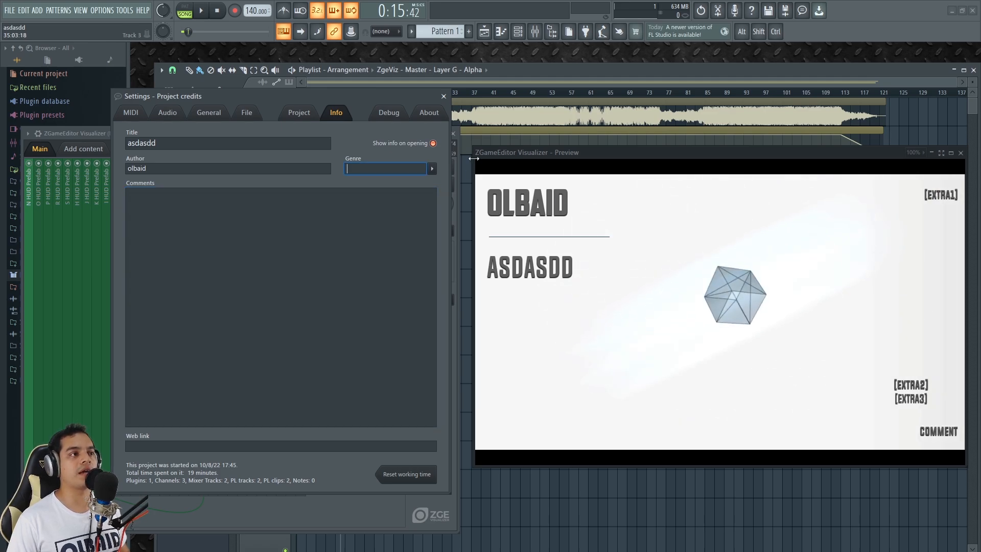
- Enter "asdc" as the project comment and "casd" as the web link, and close the project settings
click(241, 347)
text(asdc)
click(197, 445)
text(casd)
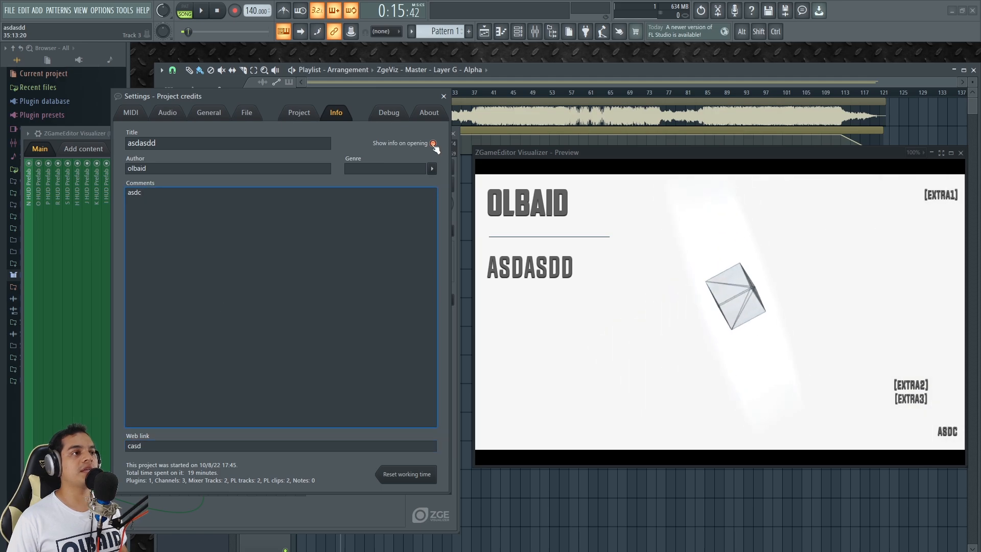
click(443, 96)
- View the Visualizer's text content, load the Template 02 preset, and briefly preview it with the song
click(83, 148)
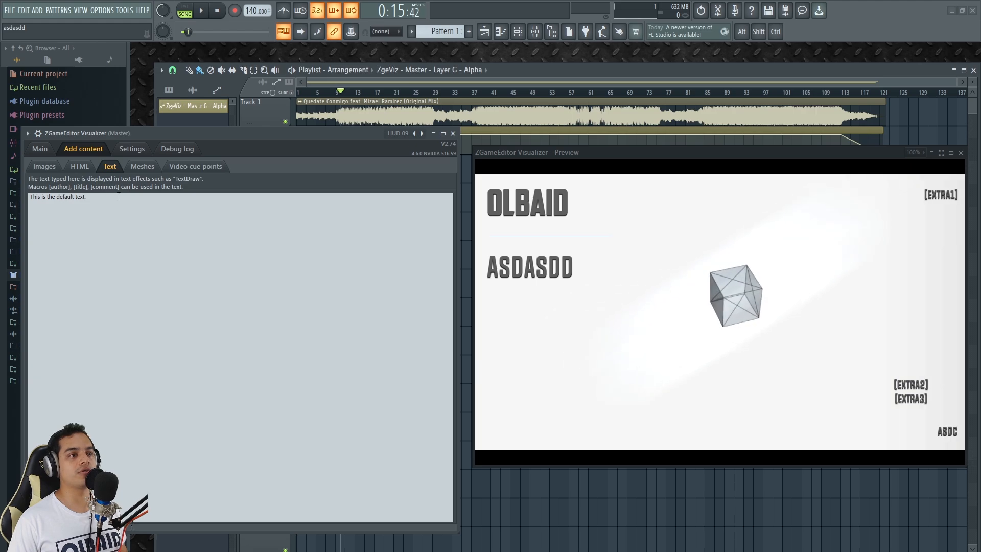
click(414, 134)
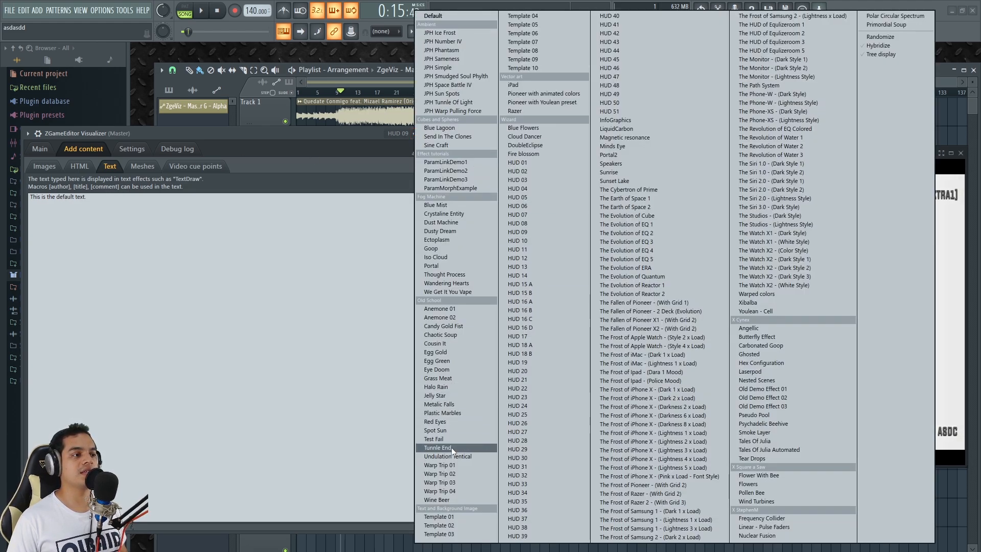
click(454, 524)
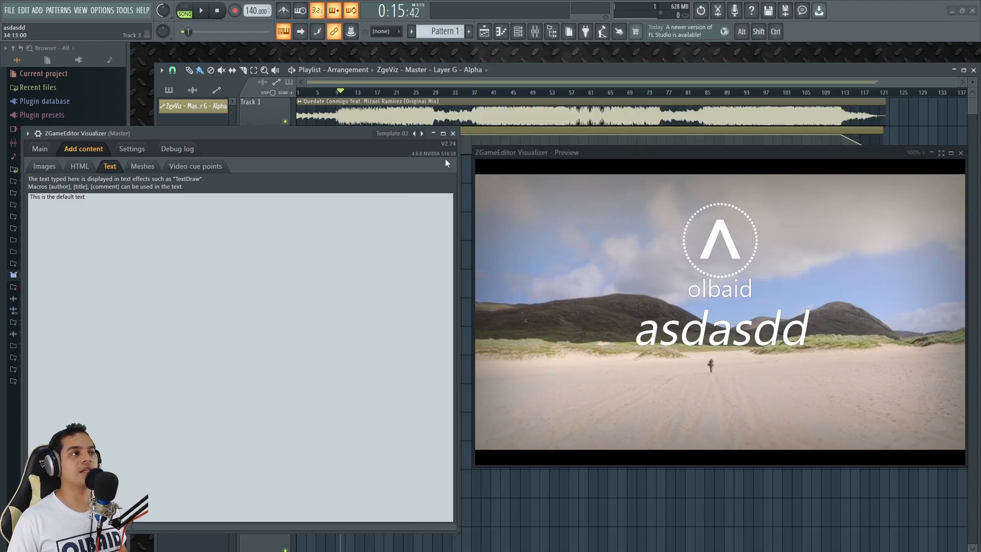
key(space)
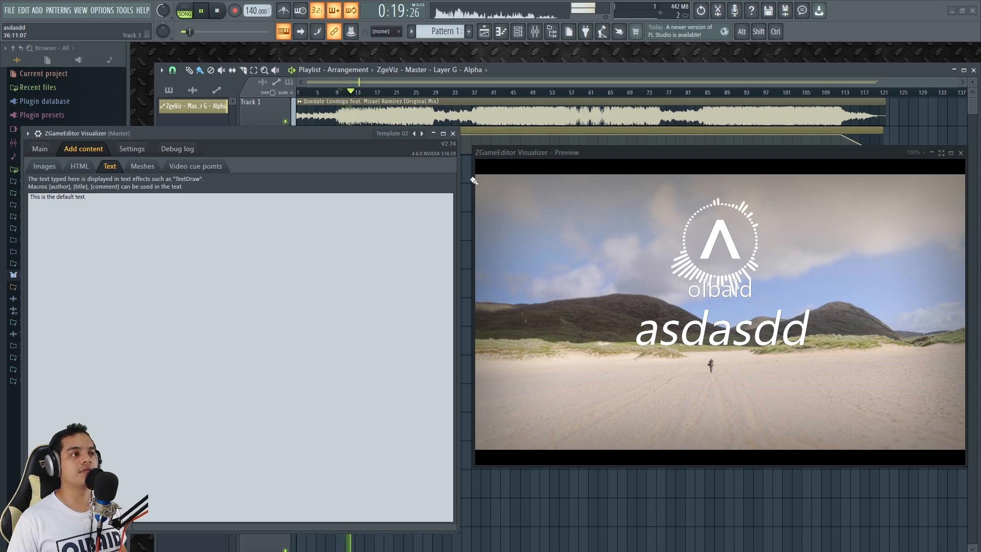
key(space)
- Load the HUD 14 preset and play the song to preview it
click(412, 133)
click(551, 275)
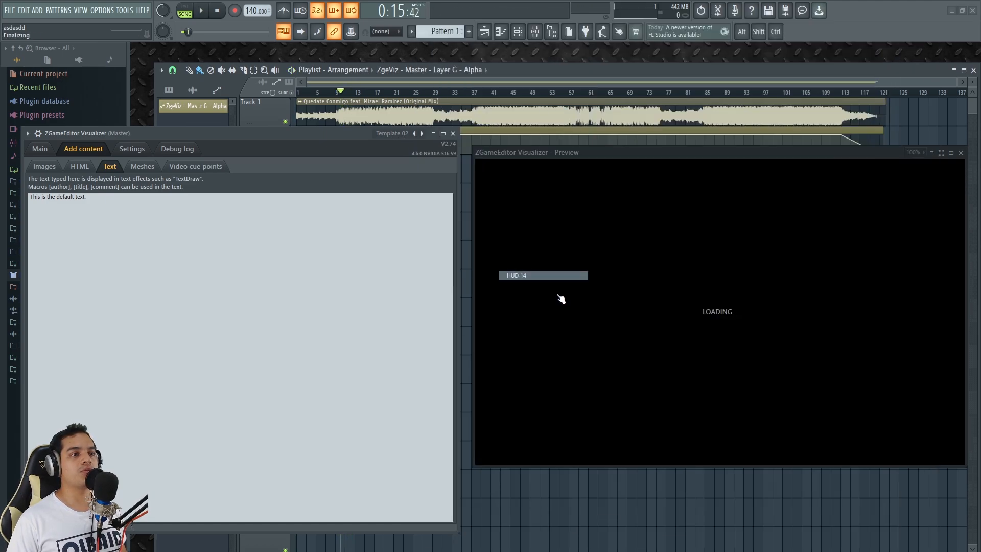
key(space)
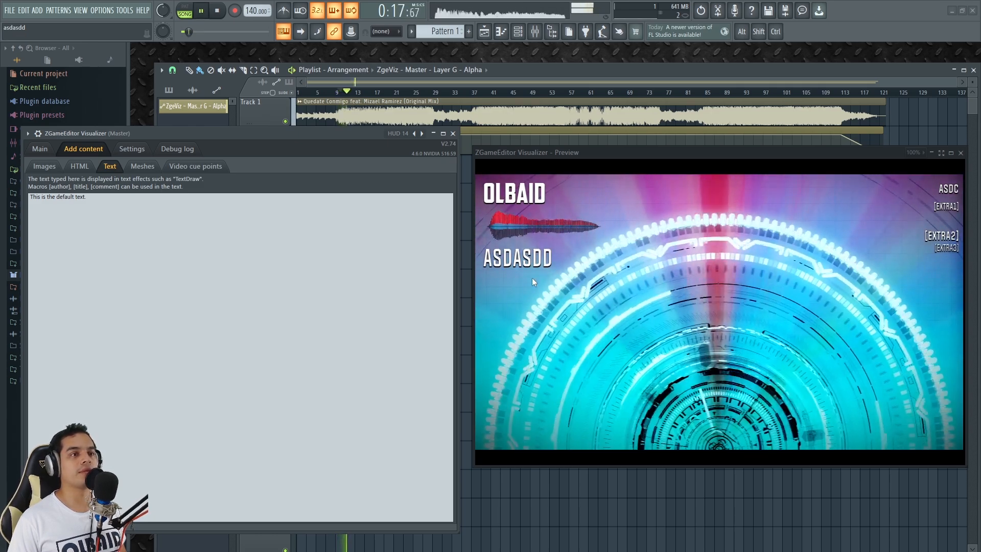
- Stop playback and expand the HUD 3D layer L27 and the HUD Prefab layer D to examine their parameters
key(space)
click(42, 149)
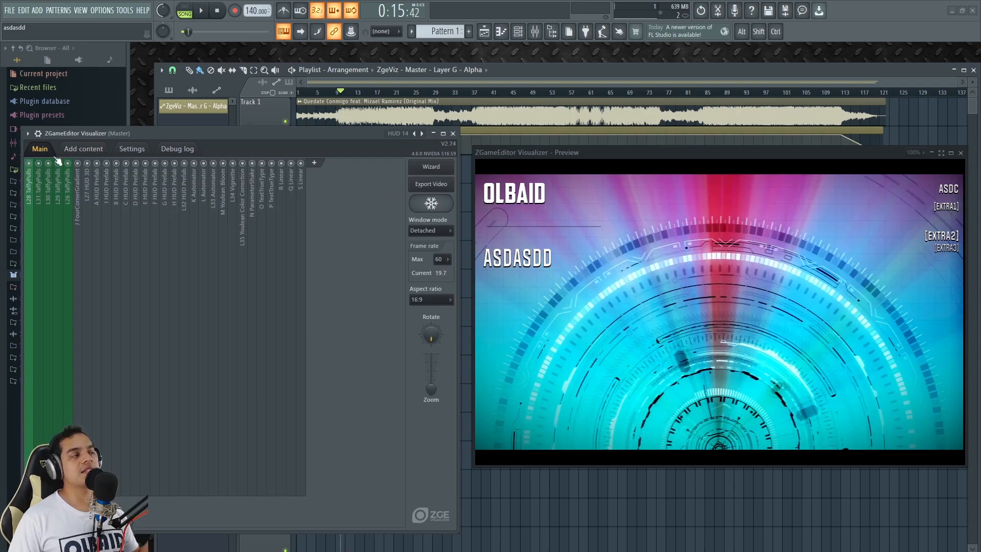
click(85, 226)
click(223, 225)
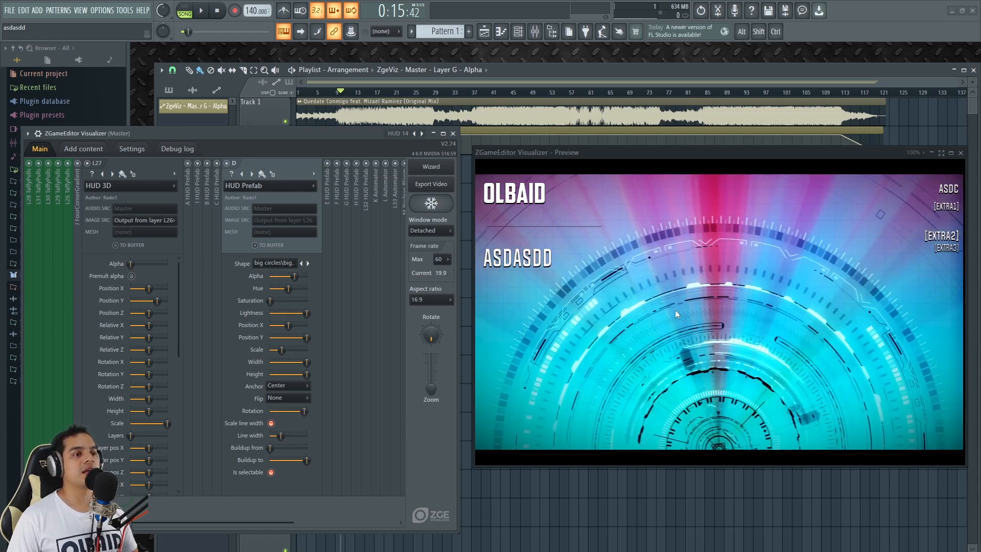
- Load the HUD 21 preset and briefly play the song to preview it
right_click(417, 133)
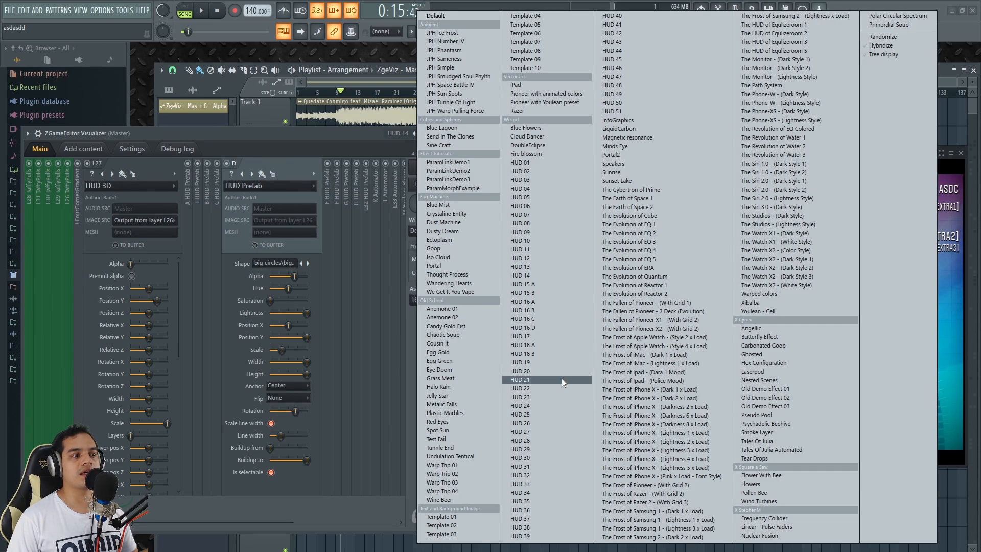
click(562, 380)
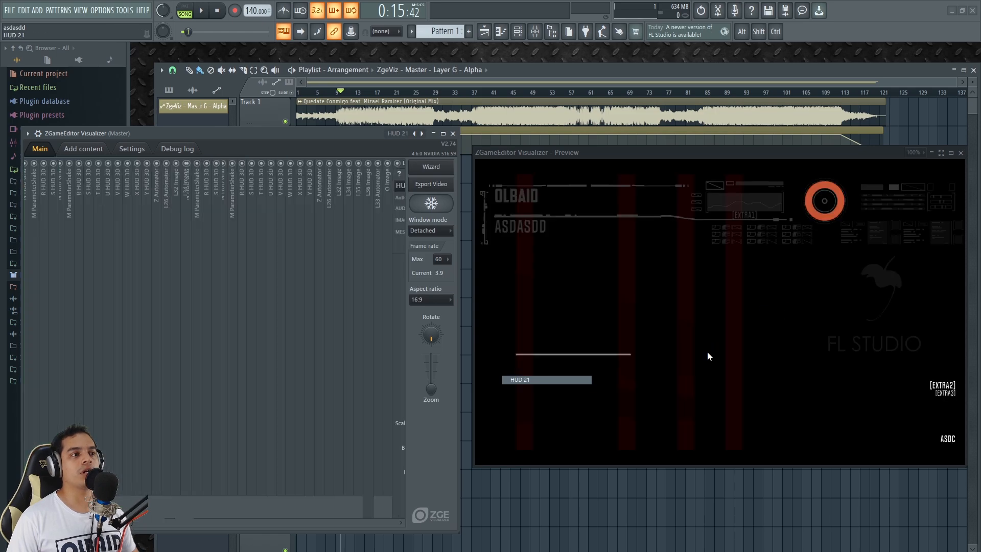
key(space)
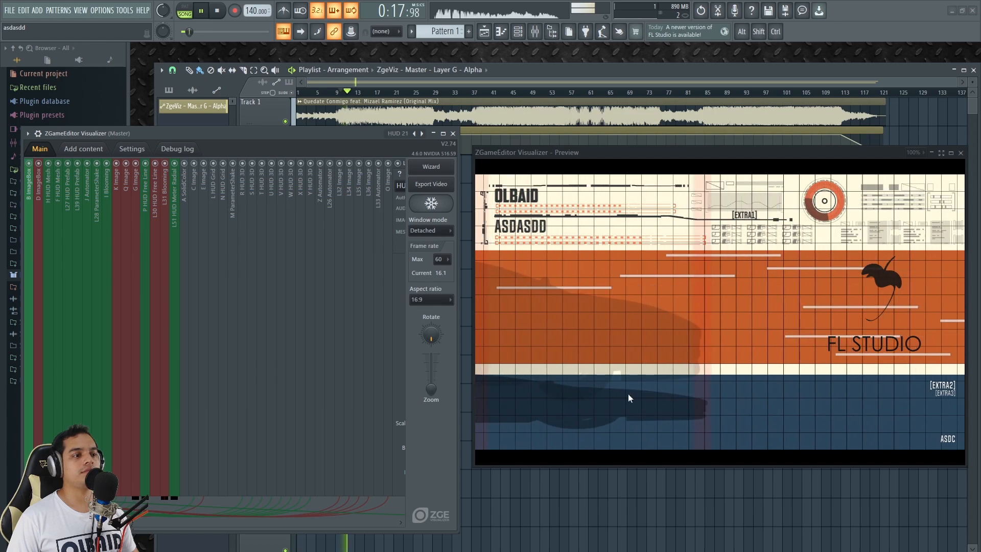
key(space)
- Load the HUD 20 preset and preview its animation briefly with the song
click(404, 133)
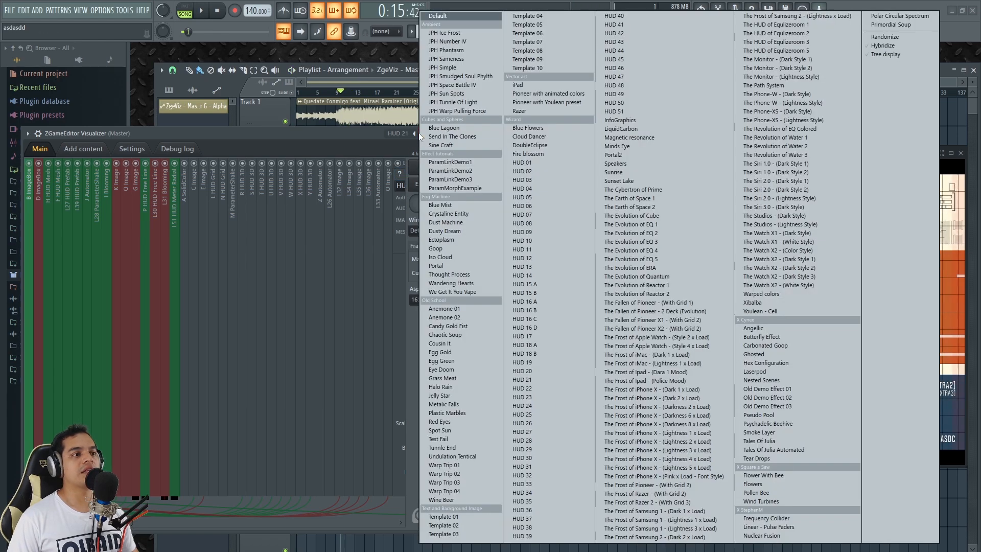
click(548, 372)
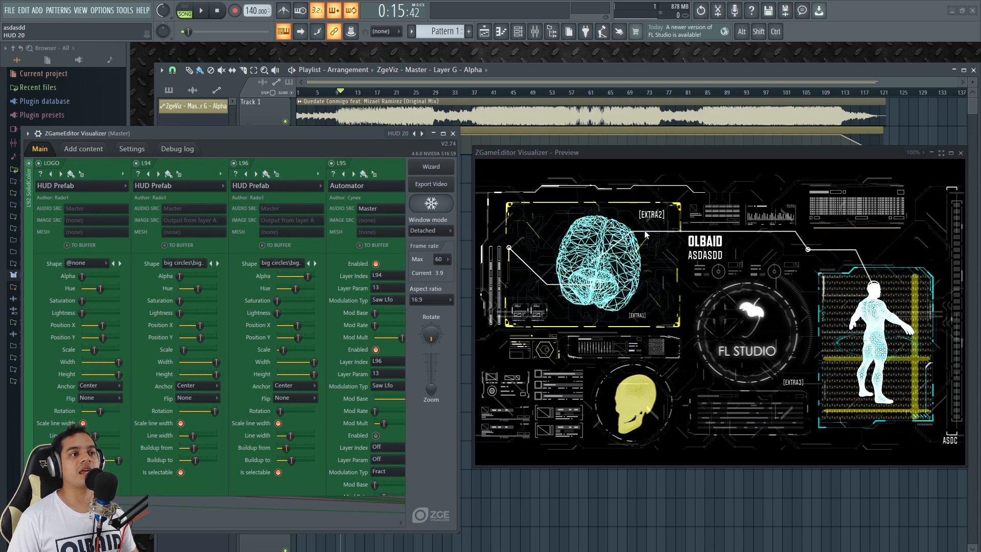
key(space)
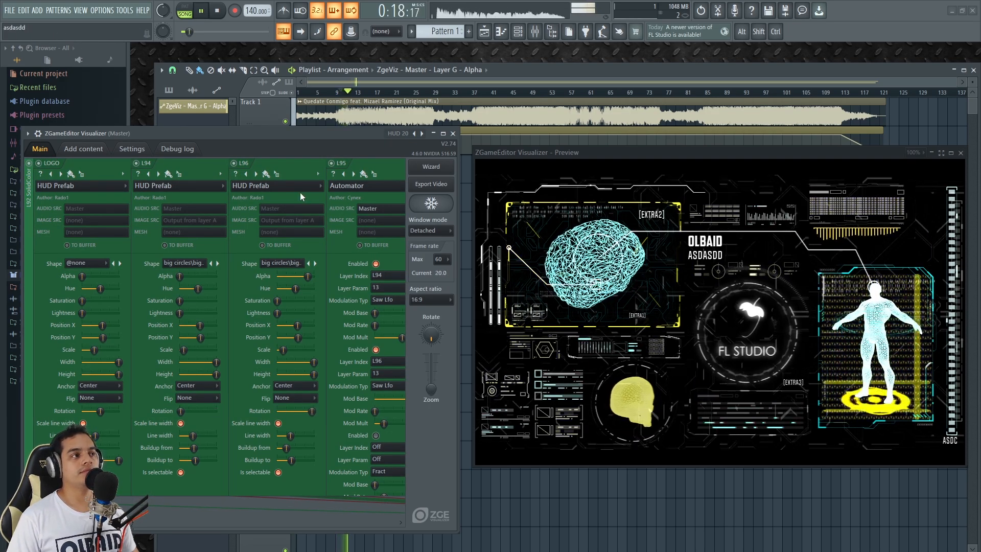
key(space)
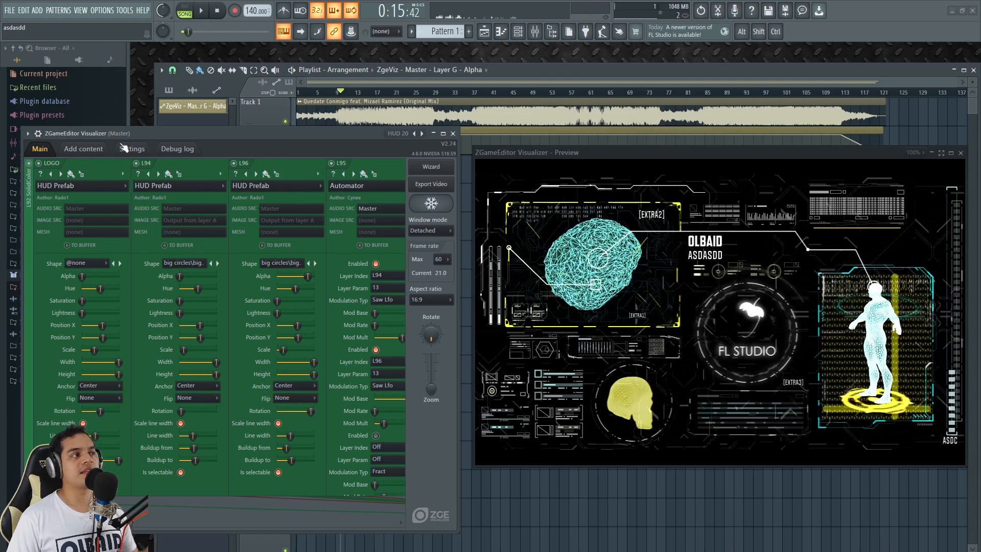
- View the Visualizer's image content and look through the video file selection without adding a video
click(64, 149)
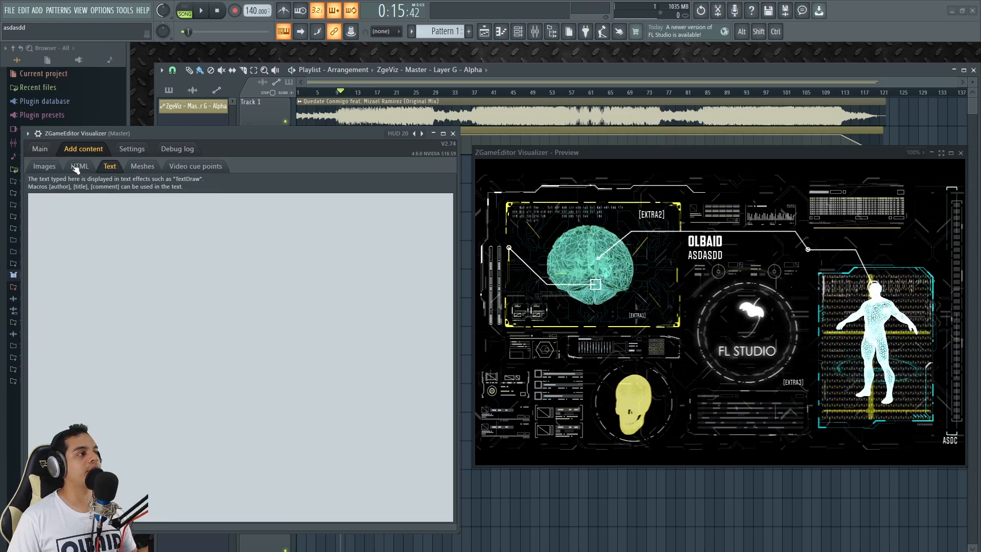
click(44, 167)
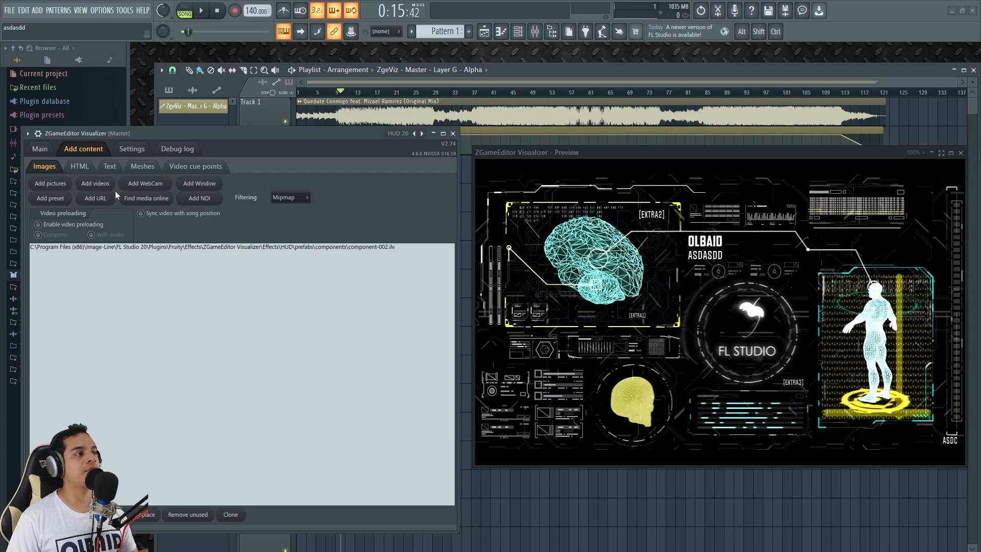
click(102, 186)
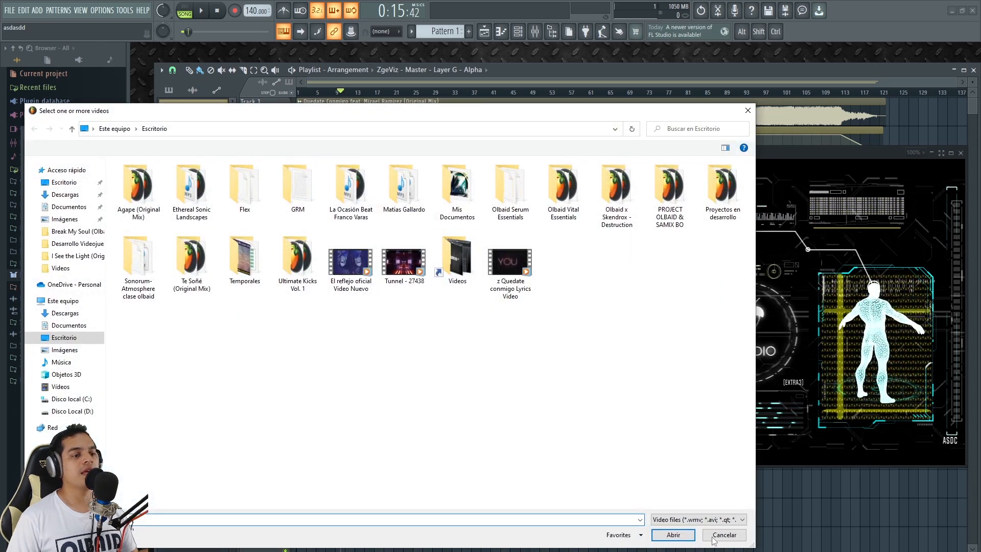
click(716, 536)
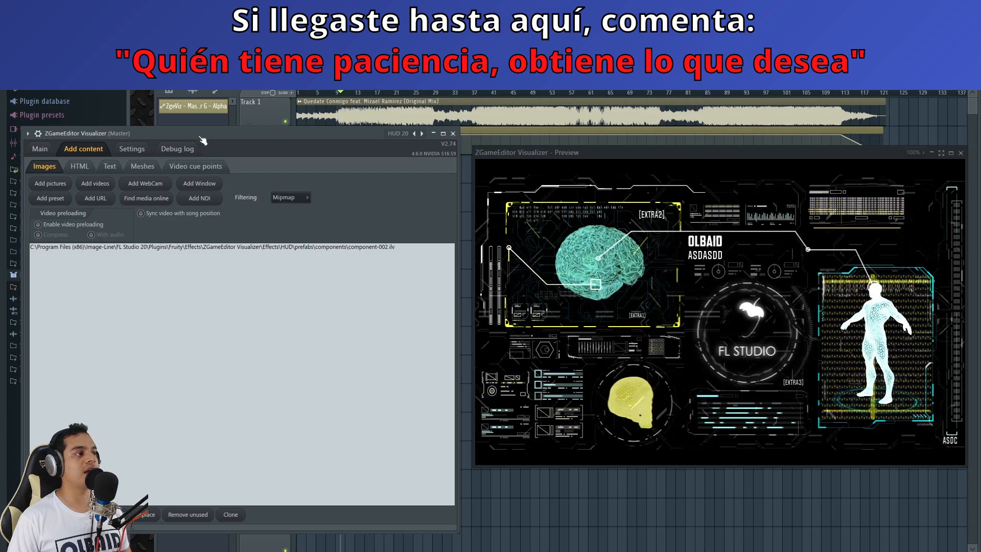
- Shift the Visualizer window slightly up and look through its mesh, text and HTML content, returning to the images
drag(188, 133, 182, 126)
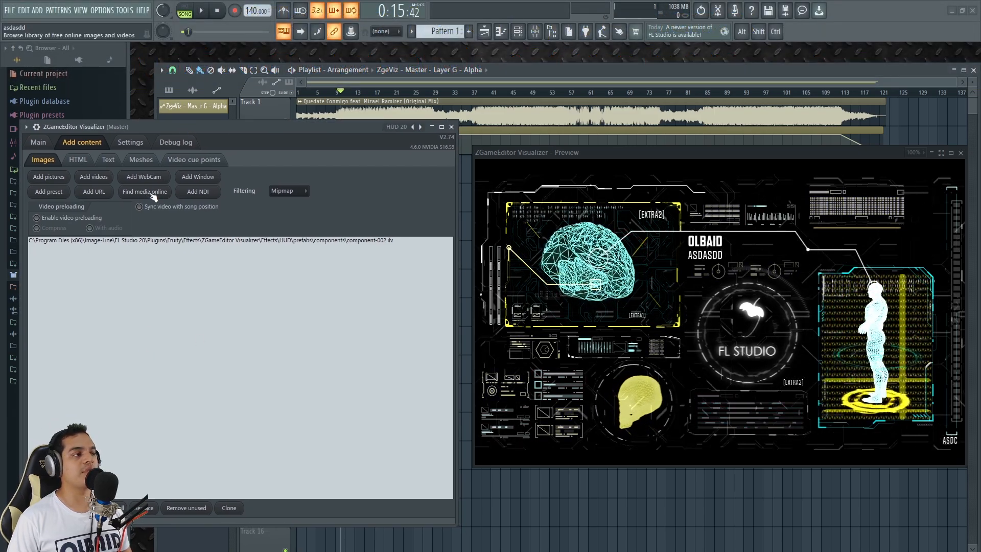
click(133, 163)
click(108, 163)
click(80, 163)
click(48, 162)
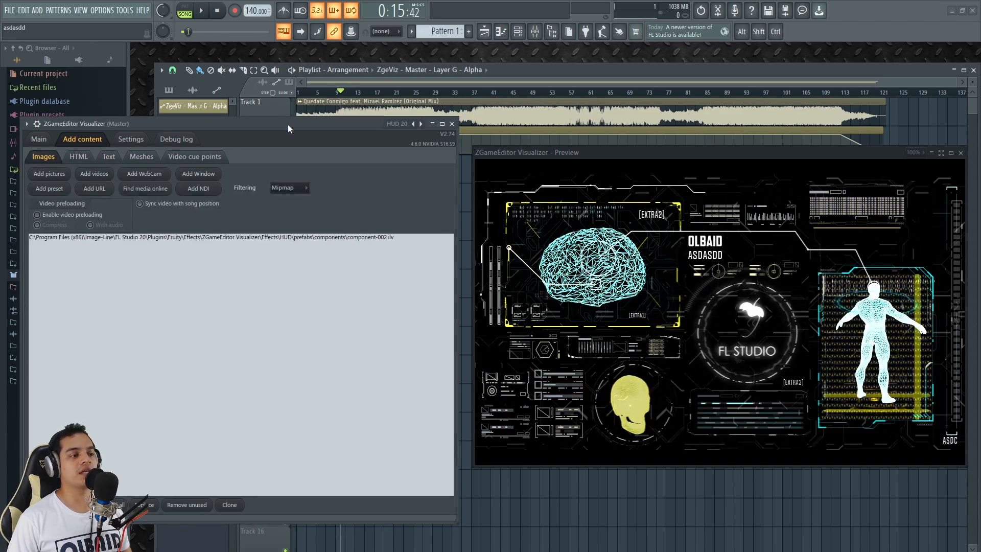